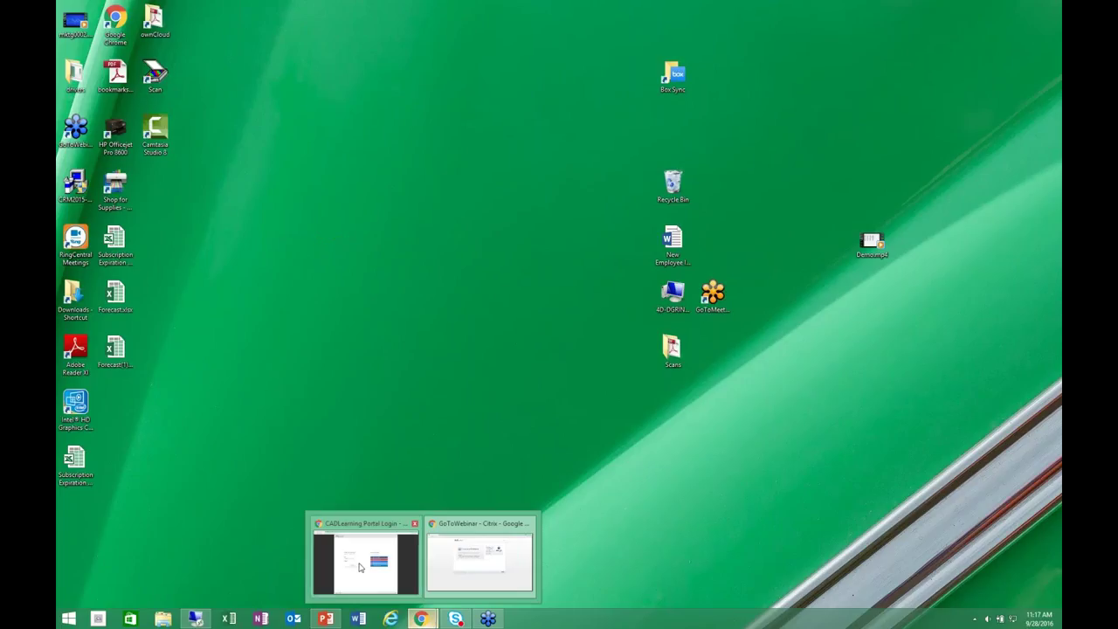
# Bring the Chrome window with the CADLearning Portal login page to the front.
pyautogui.click(396, 575)
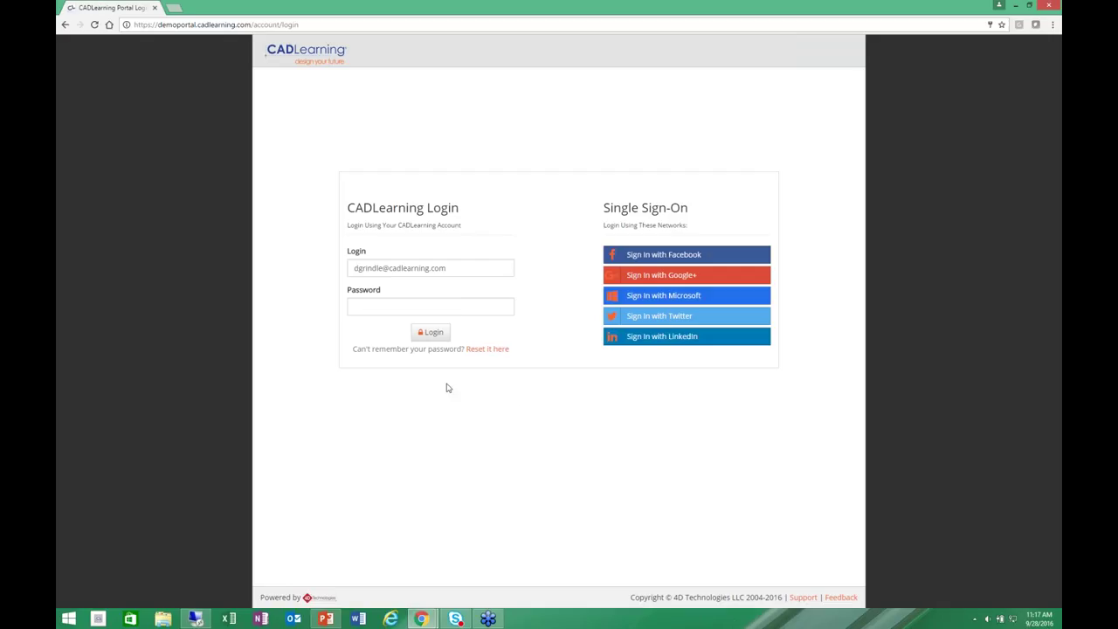
# Enter the account password and log in to reach the portal dashboard.
pyautogui.click(374, 305)
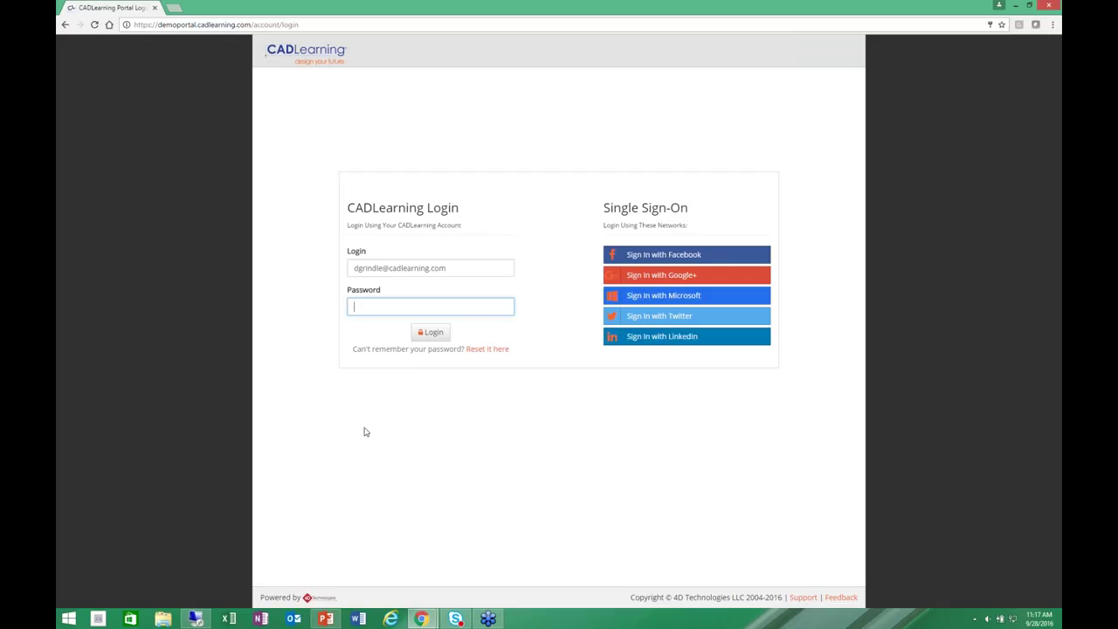
pyautogui.write('••••••••')
pyautogui.click(446, 336)
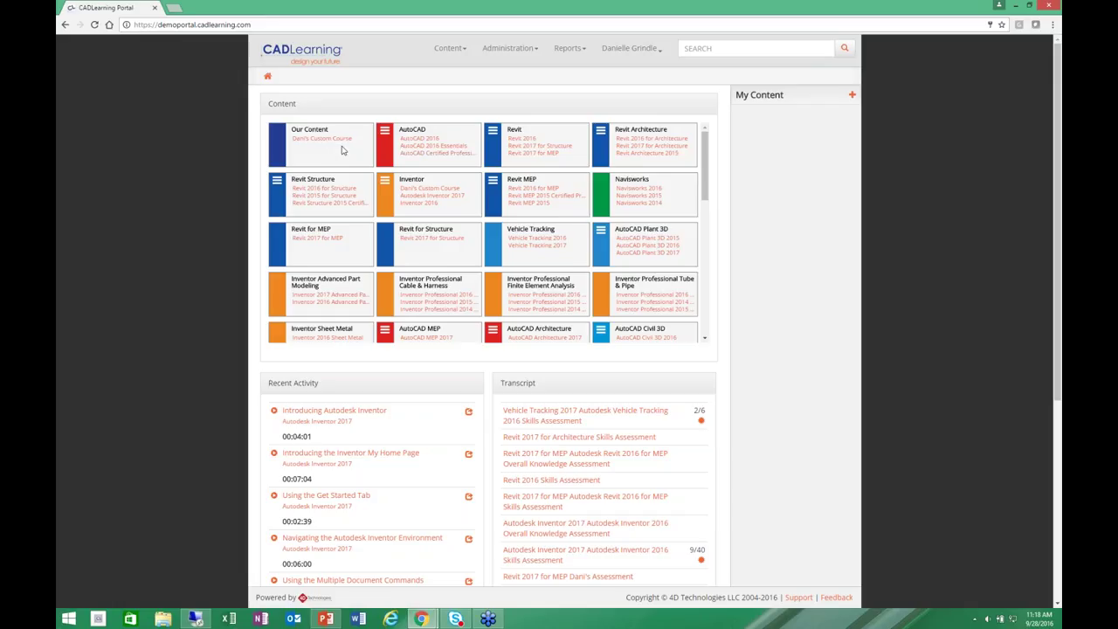
pyautogui.moveTo(704, 146)
pyautogui.mouseDown()
pyautogui.moveTo(699, 289)
pyautogui.moveTo(691, 134)
pyautogui.mouseUp()
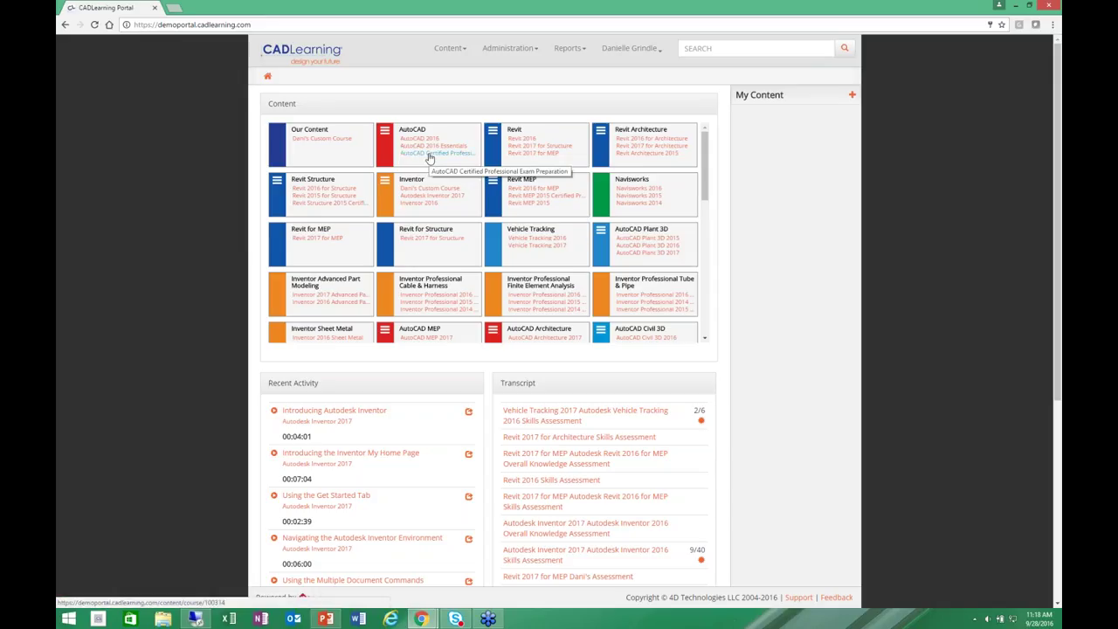
pyautogui.click(383, 139)
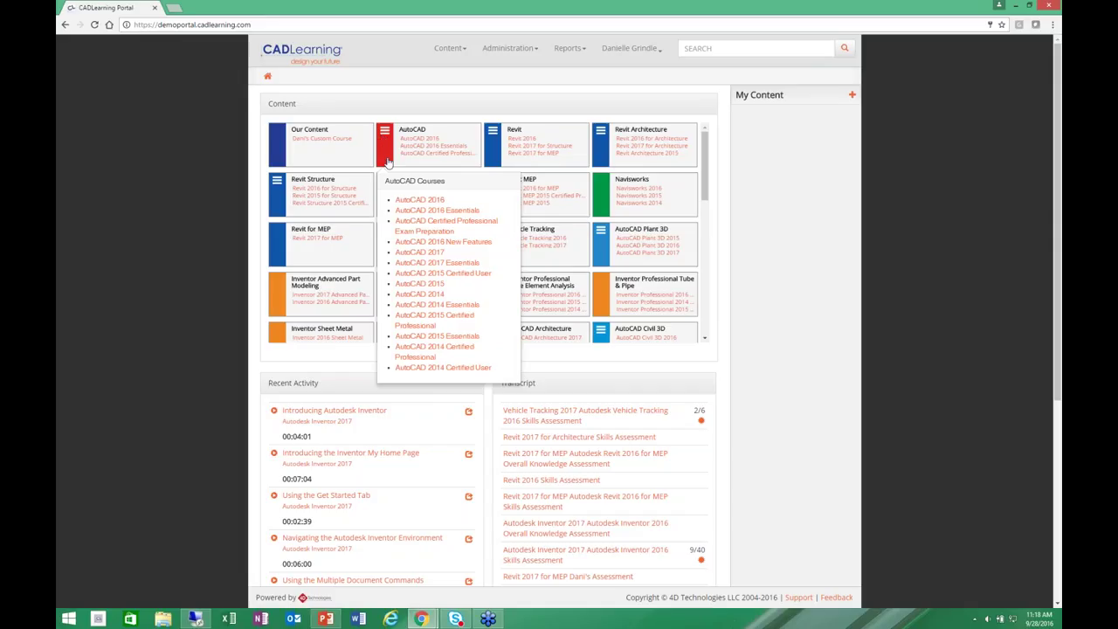
pyautogui.click(782, 198)
pyautogui.scroll(-3, 782, 198)
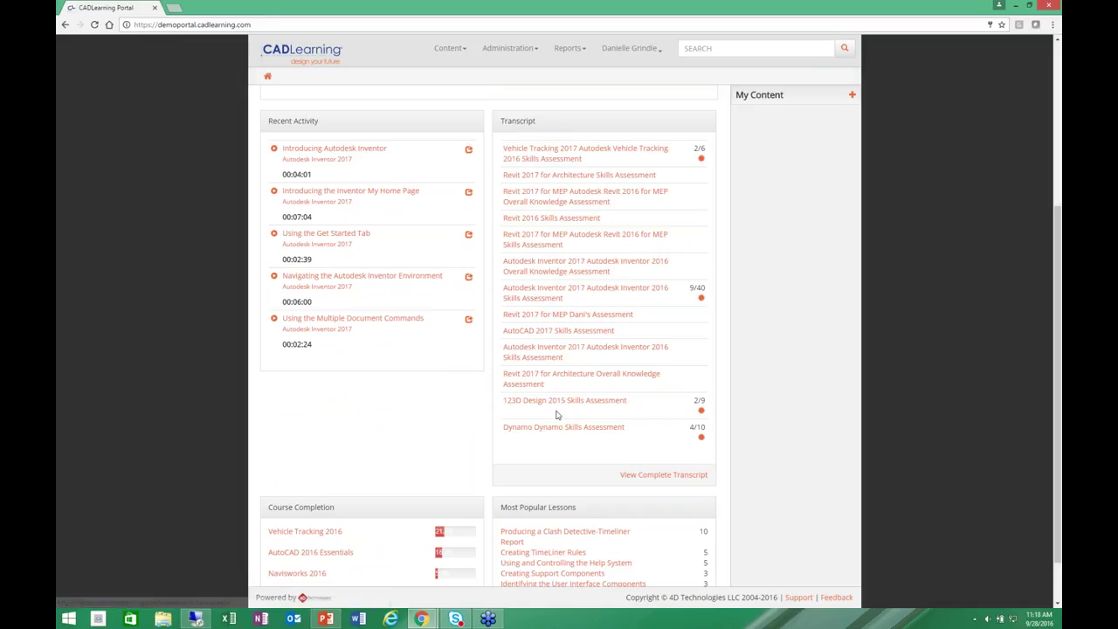
pyautogui.click(633, 478)
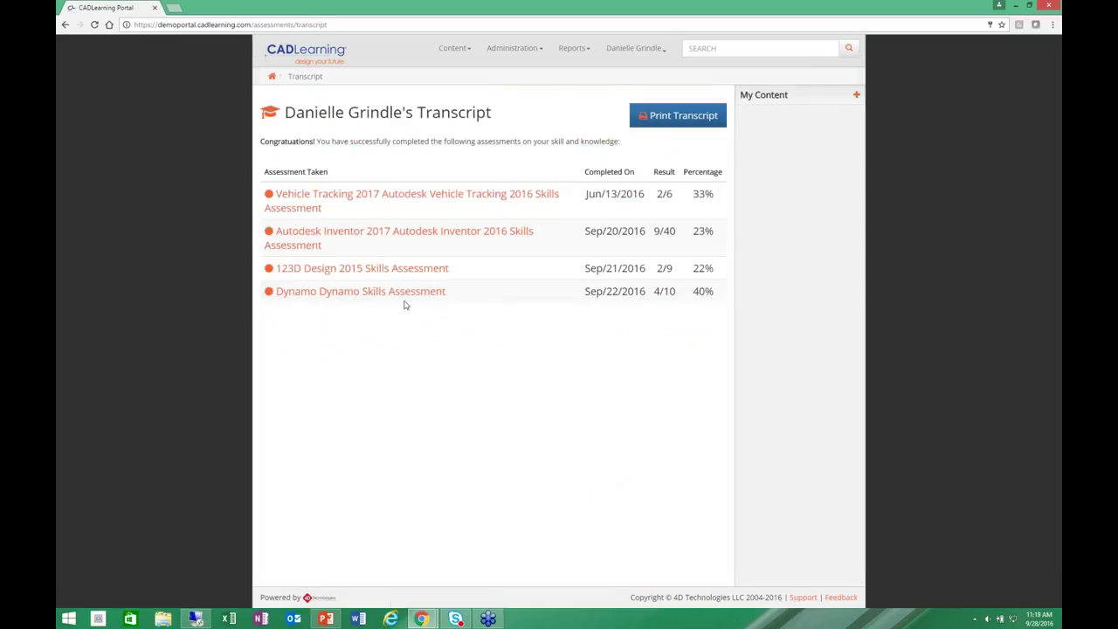
pyautogui.click(361, 291)
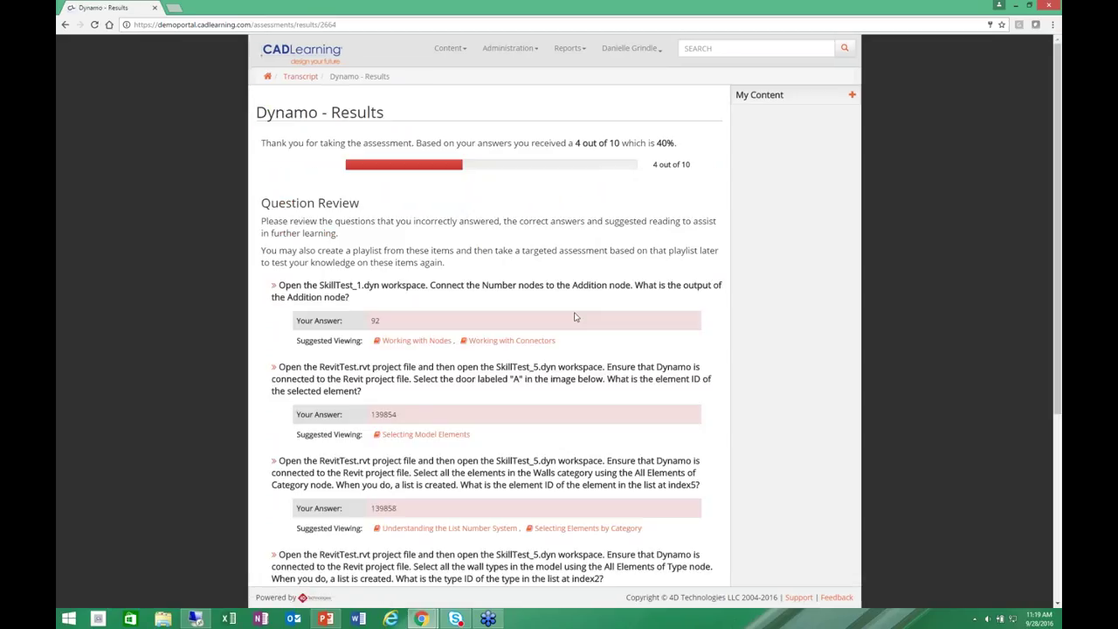
pyautogui.click(267, 77)
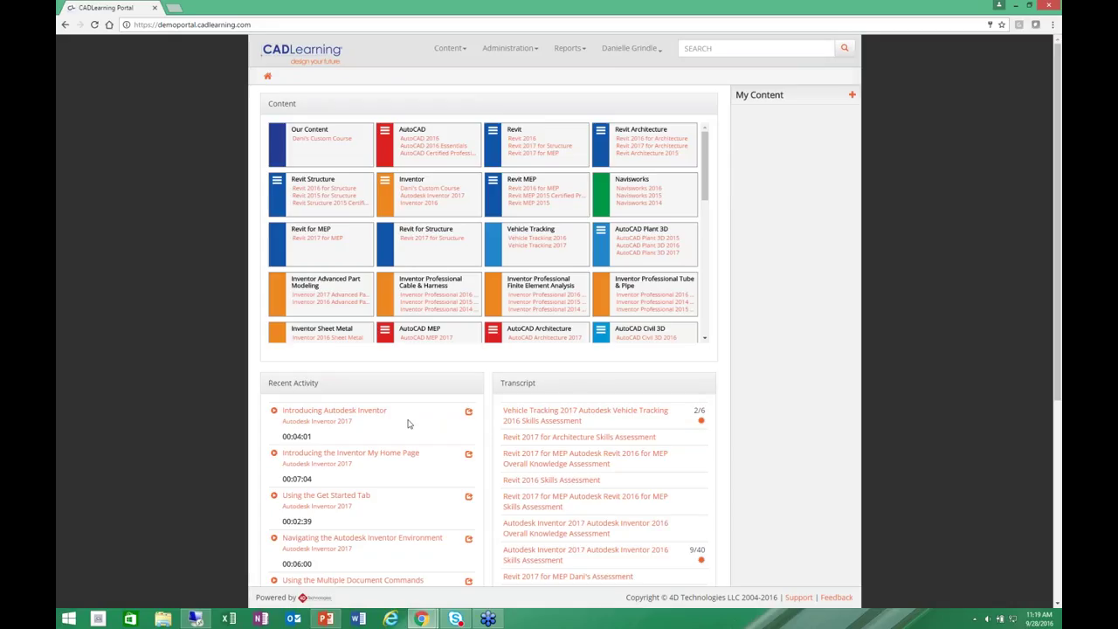
# Scroll down the dashboard and highlight the Course Completion list led by Vehicle Tracking 2016 at 21.9%.
pyautogui.scroll(-1, 407, 423)
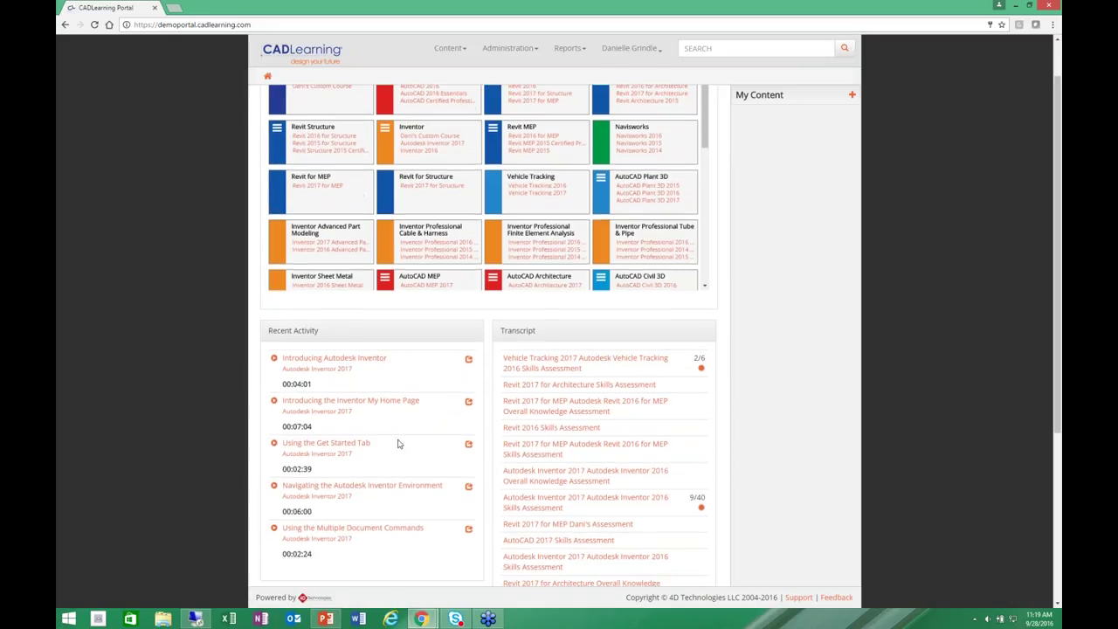
pyautogui.scroll(-1, 393, 476)
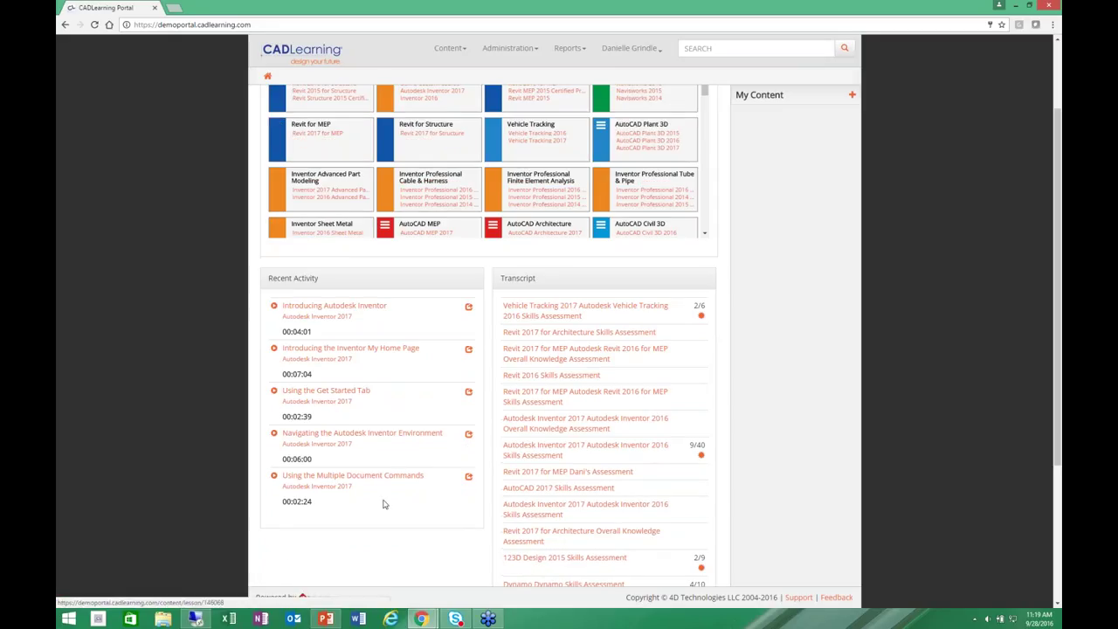
pyautogui.scroll(-2, 383, 504)
pyautogui.scroll(-2, 383, 504)
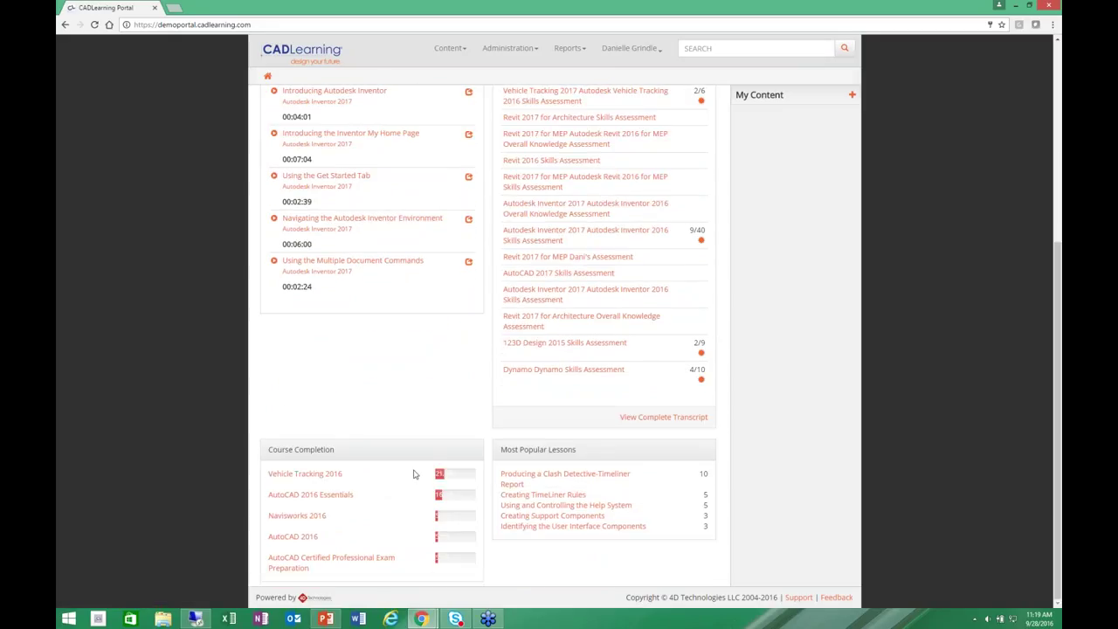
pyautogui.moveTo(443, 483); pyautogui.dragTo(462, 561)
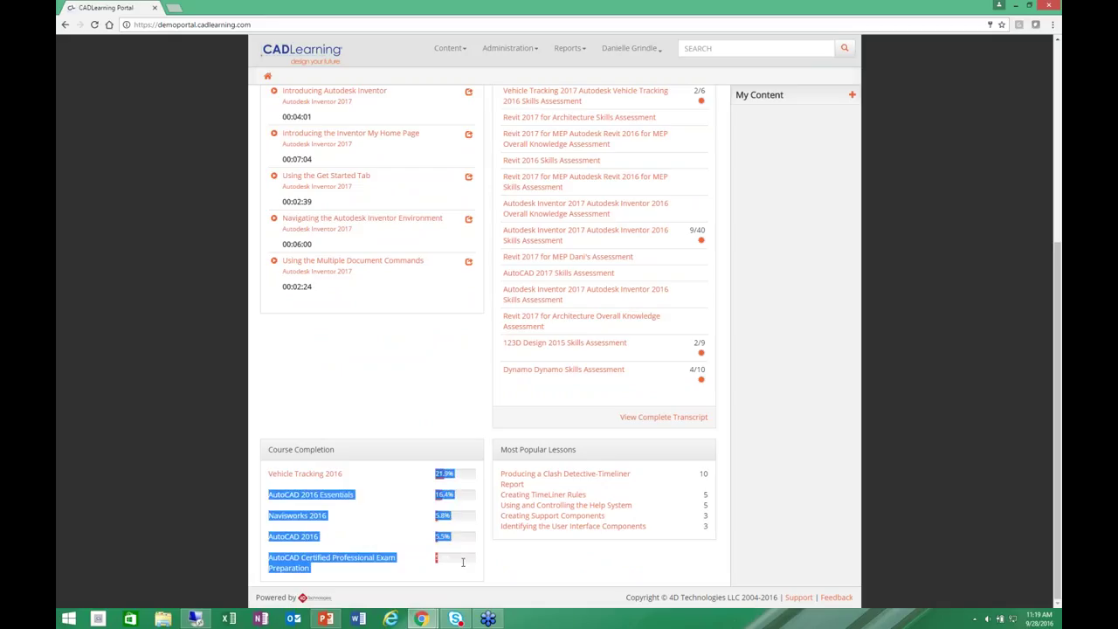
pyautogui.click(393, 543)
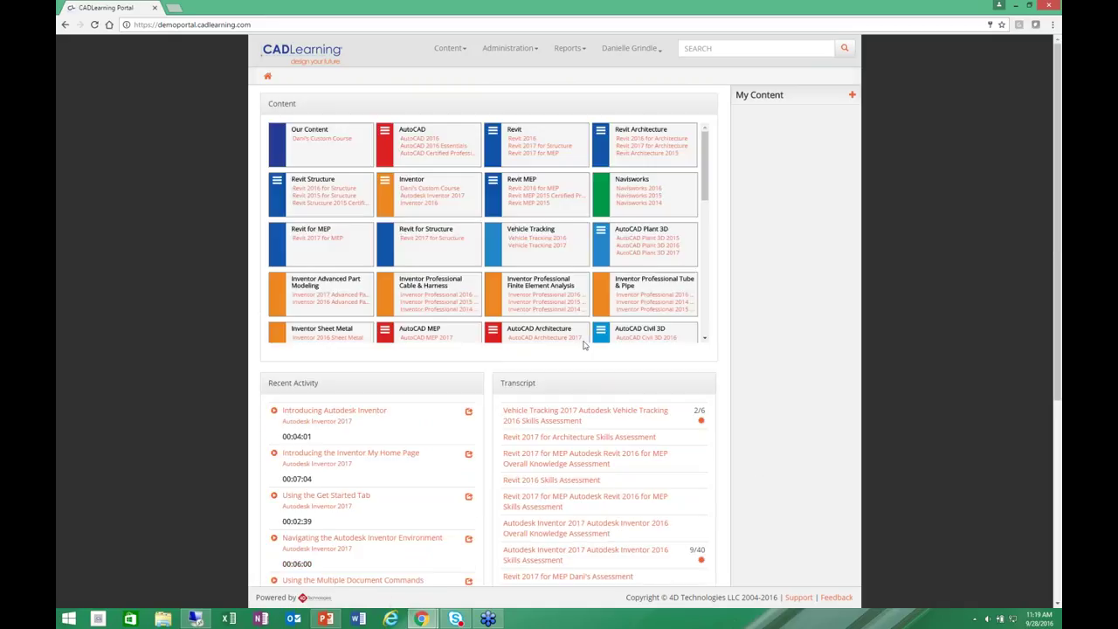
# Create a new My Content playlist, accepting the browser's autofill suggestion as its name.
pyautogui.click(851, 95)
pyautogui.click(531, 137)
pyautogui.write('dani')
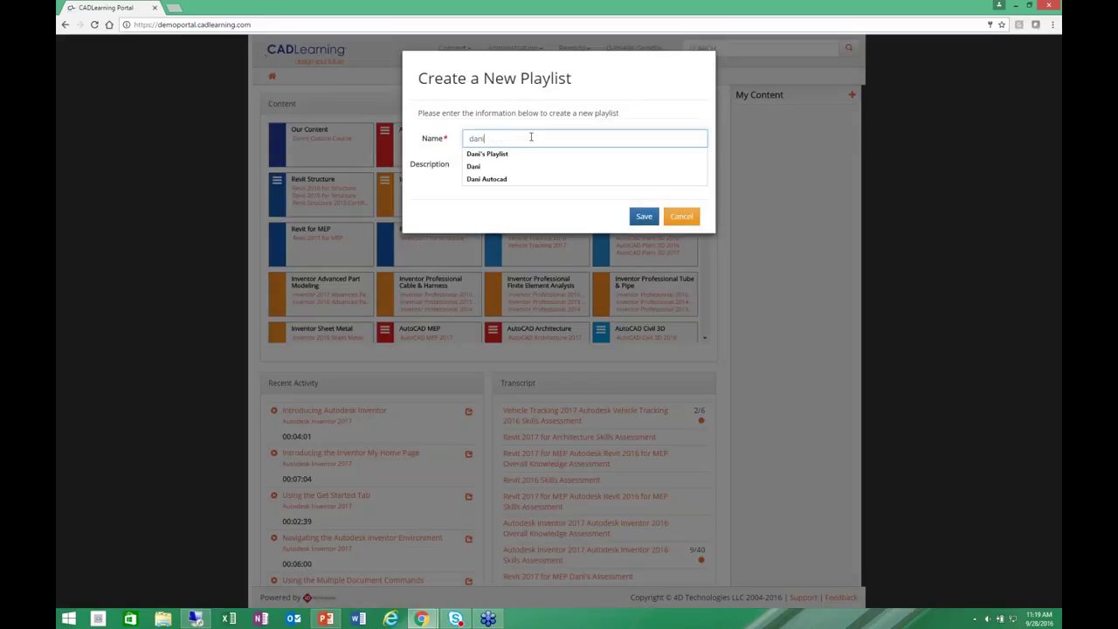
pyautogui.press('Down')
pyautogui.press('Return')
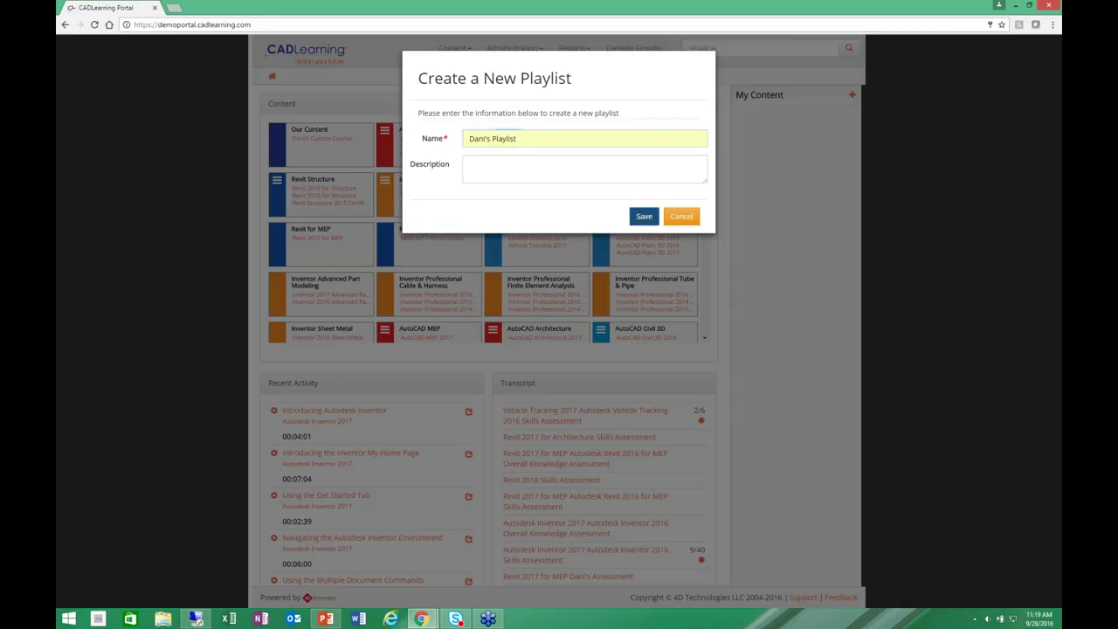
pyautogui.press('Return')
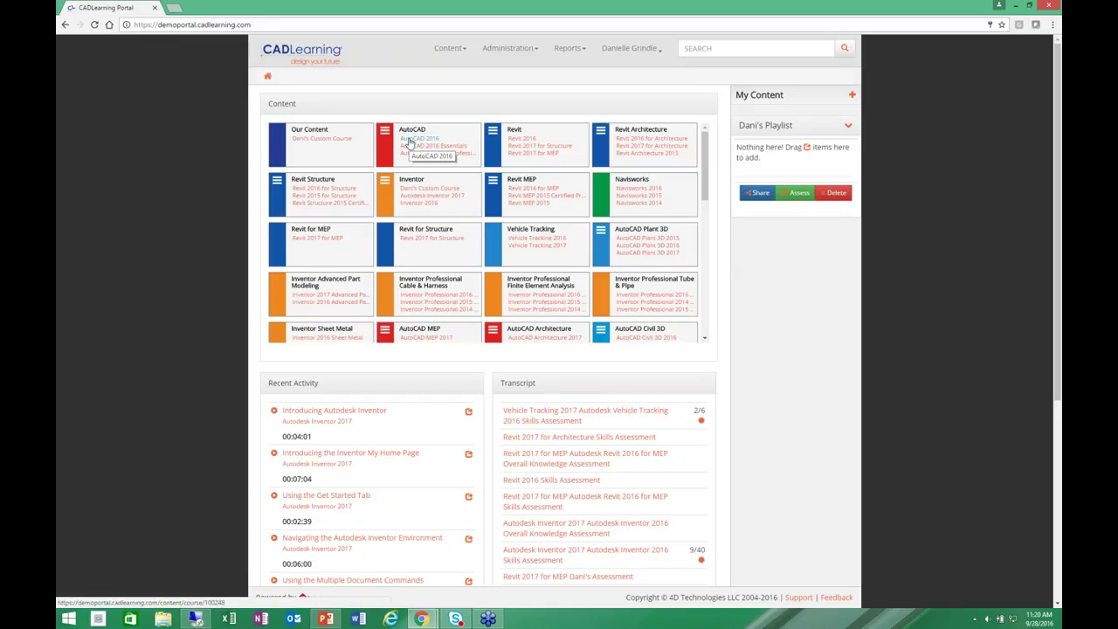
# Open the AutoCAD 2016 course and highlight its progress: 5%, 39 of 752 lessons.
pyautogui.click(410, 142)
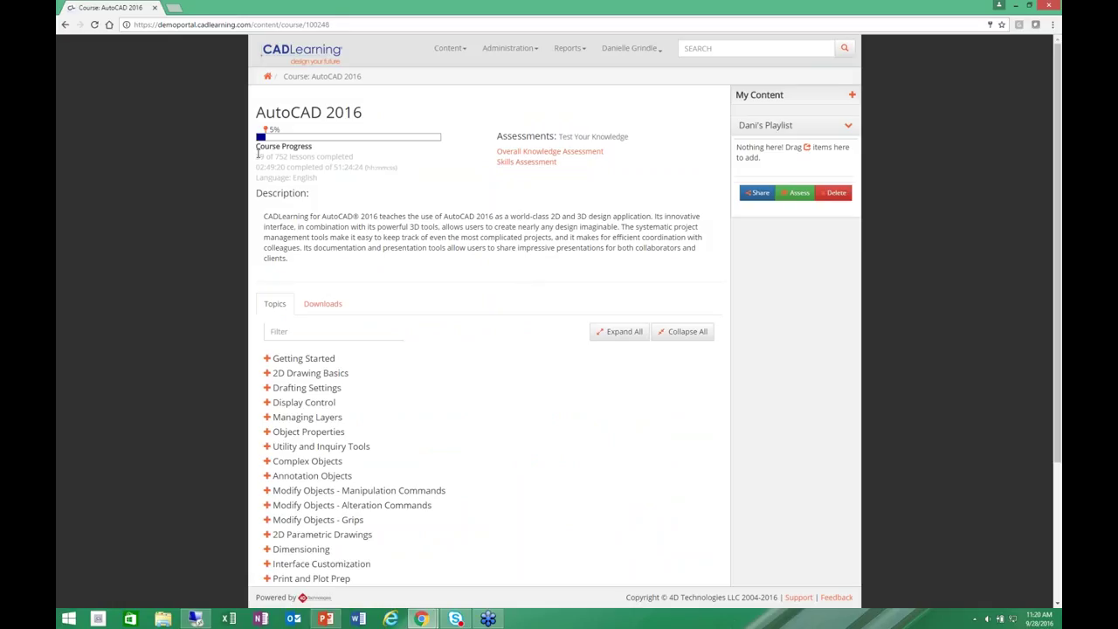
pyautogui.moveTo(257, 154); pyautogui.dragTo(345, 176)
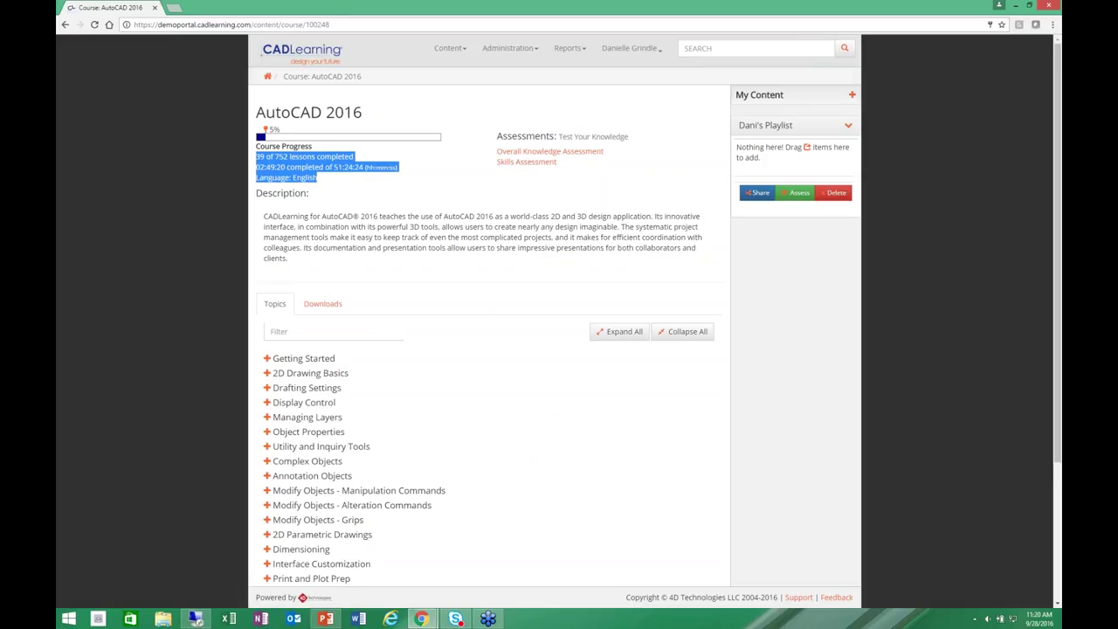
pyautogui.click(434, 200)
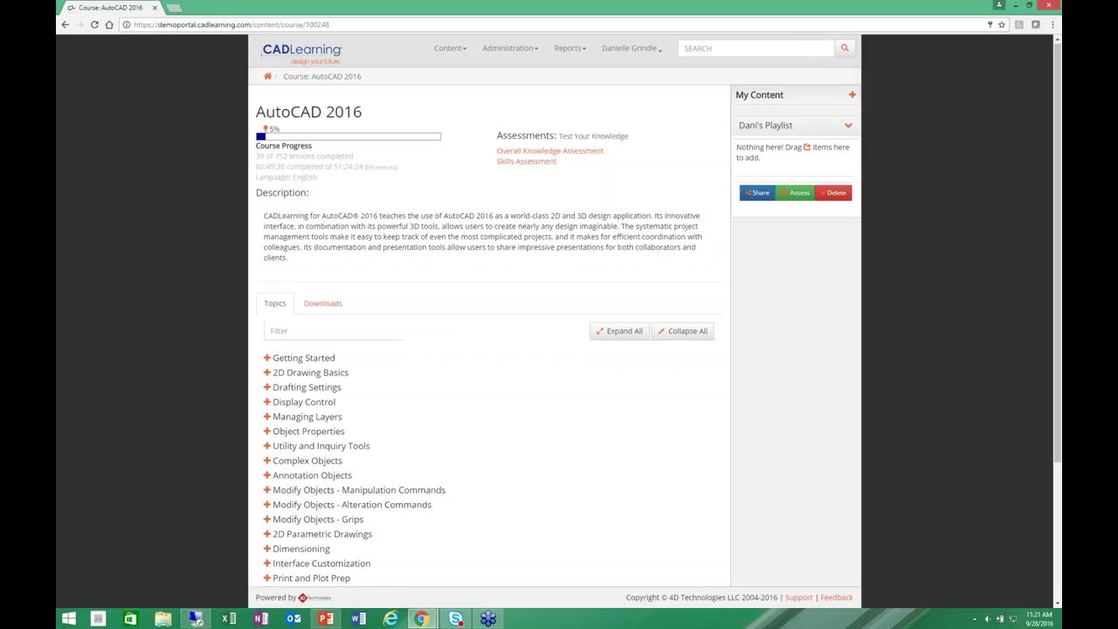
# Expand the Getting Started topic's lessons, then collapse all topics back to headings.
pyautogui.scroll(-2, 489, 349)
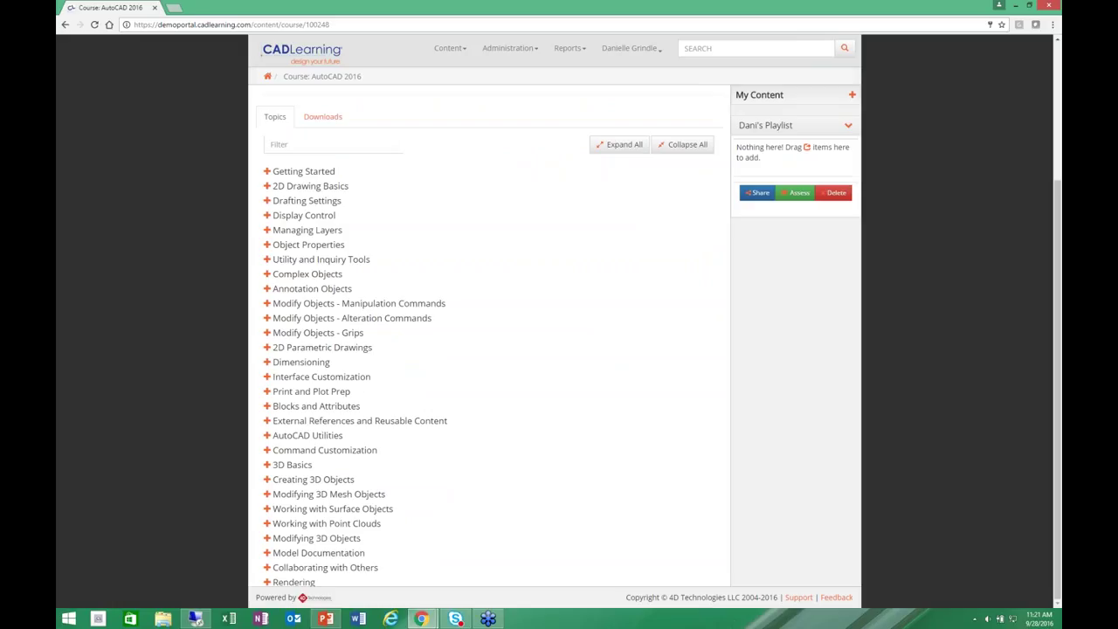
pyautogui.click(266, 172)
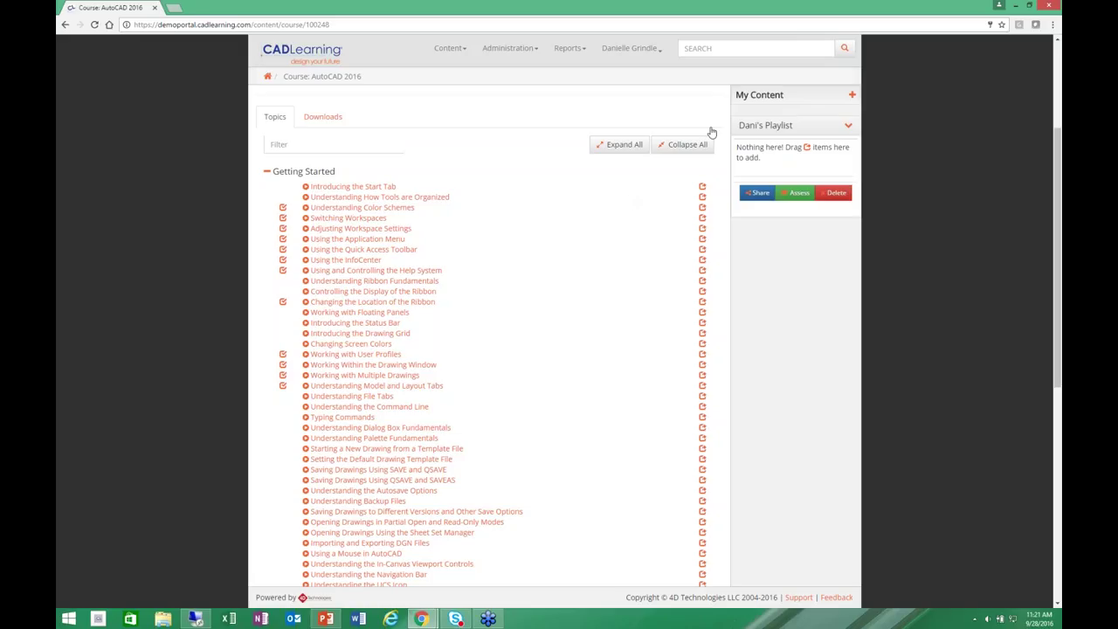
pyautogui.click(678, 155)
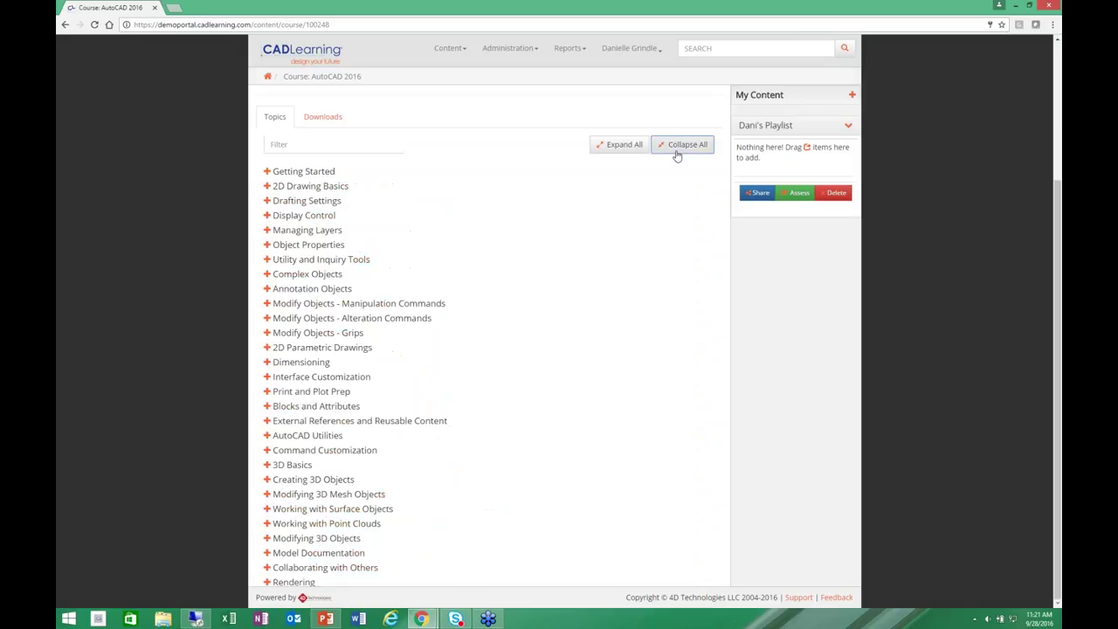
# Filter the AutoCAD 2016 topic list by 'hatch' and review the matching lessons.
pyautogui.click(316, 143)
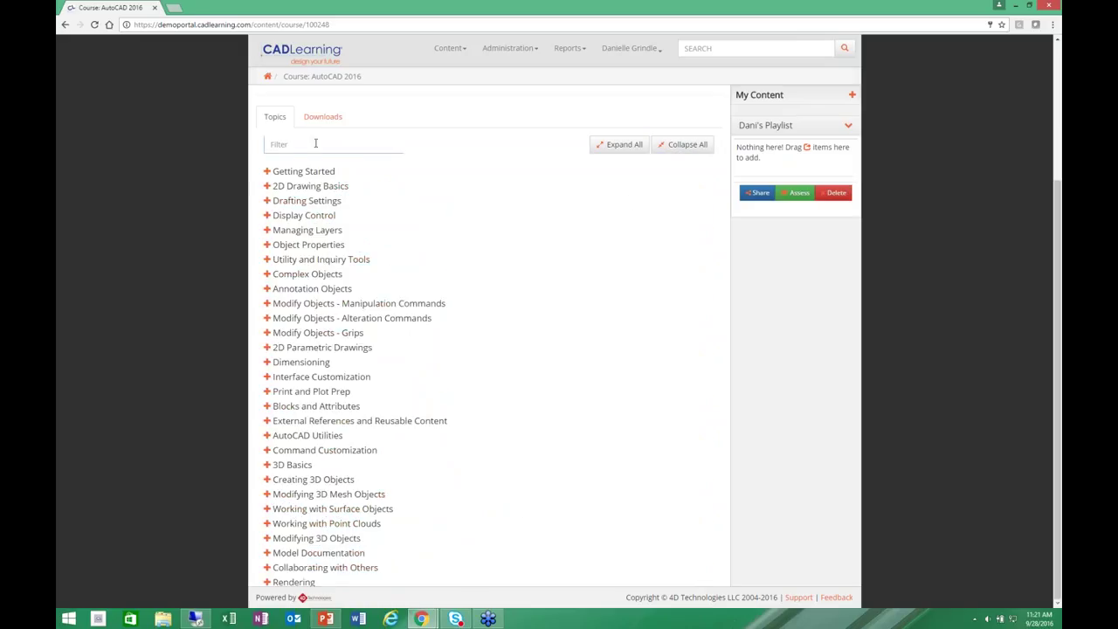
pyautogui.write('h')
pyautogui.write('atc')
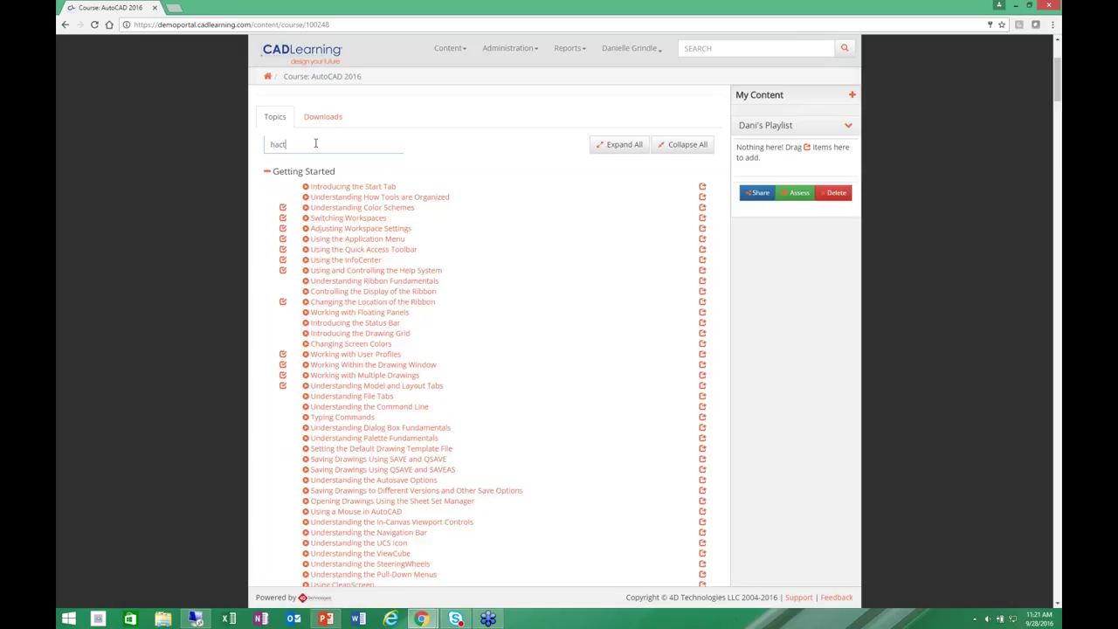
pyautogui.press('BackSpace')
pyautogui.press('BackSpace')
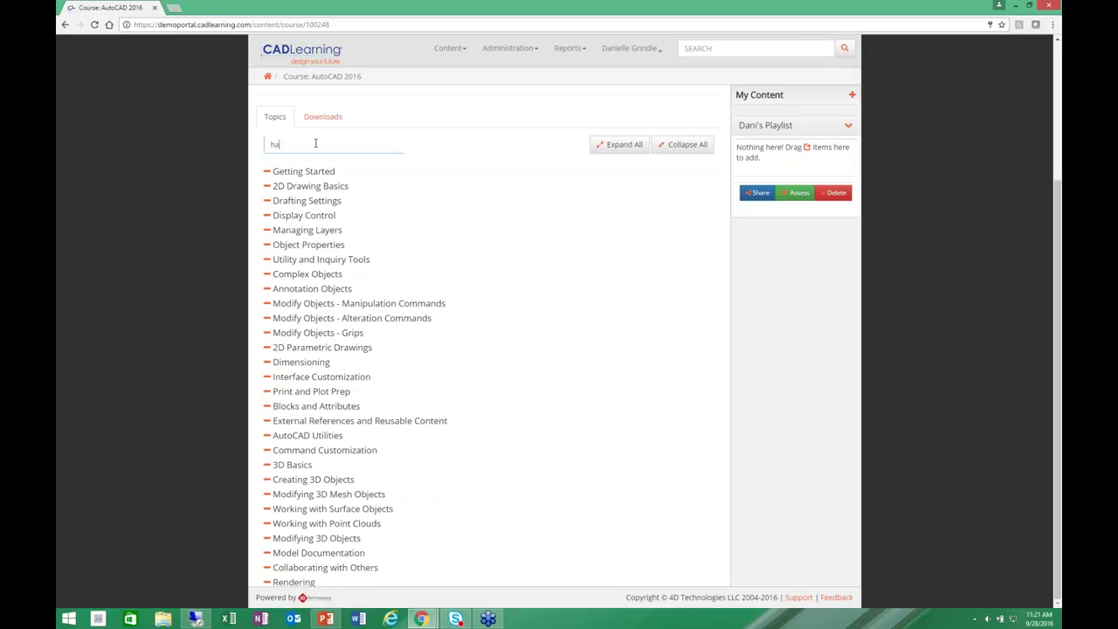
pyautogui.write('tch')
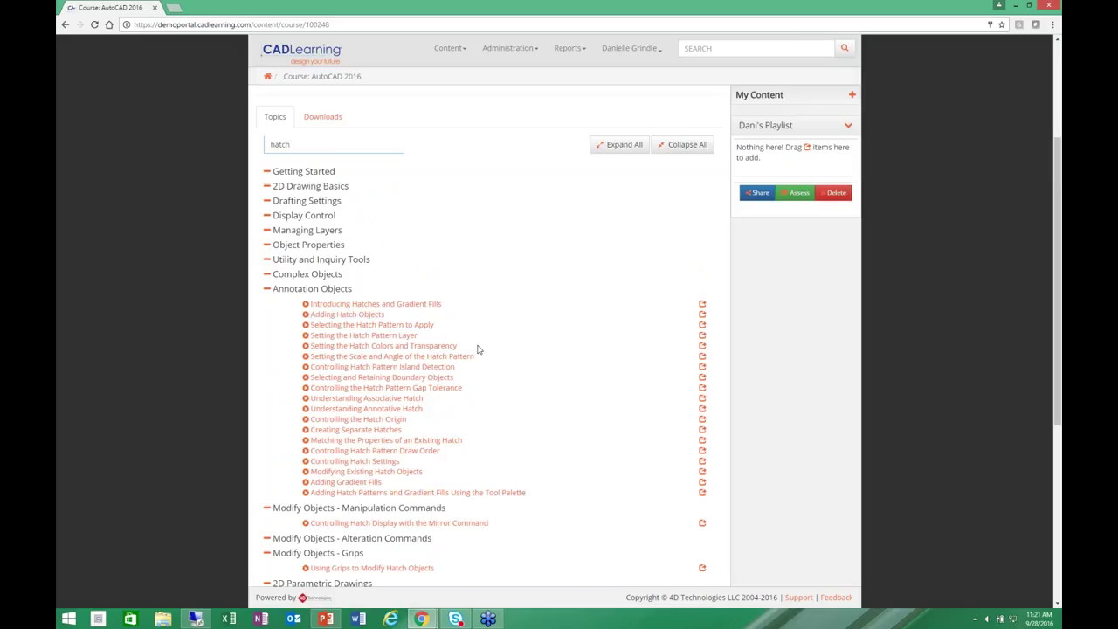
pyautogui.scroll(-1, 500, 400)
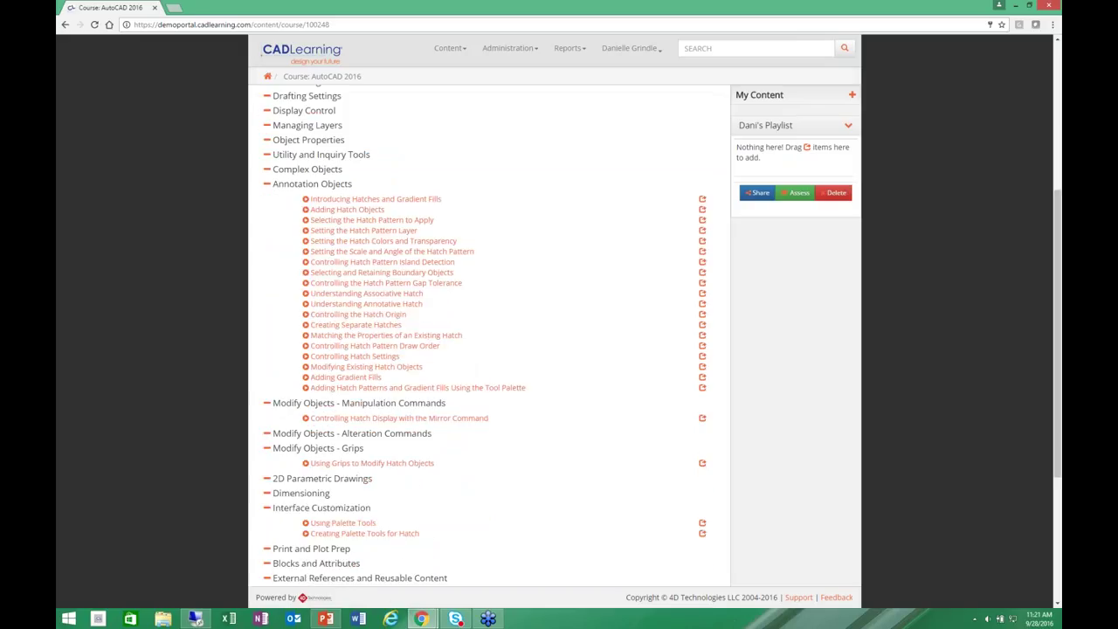
pyautogui.scroll(1, 587, 384)
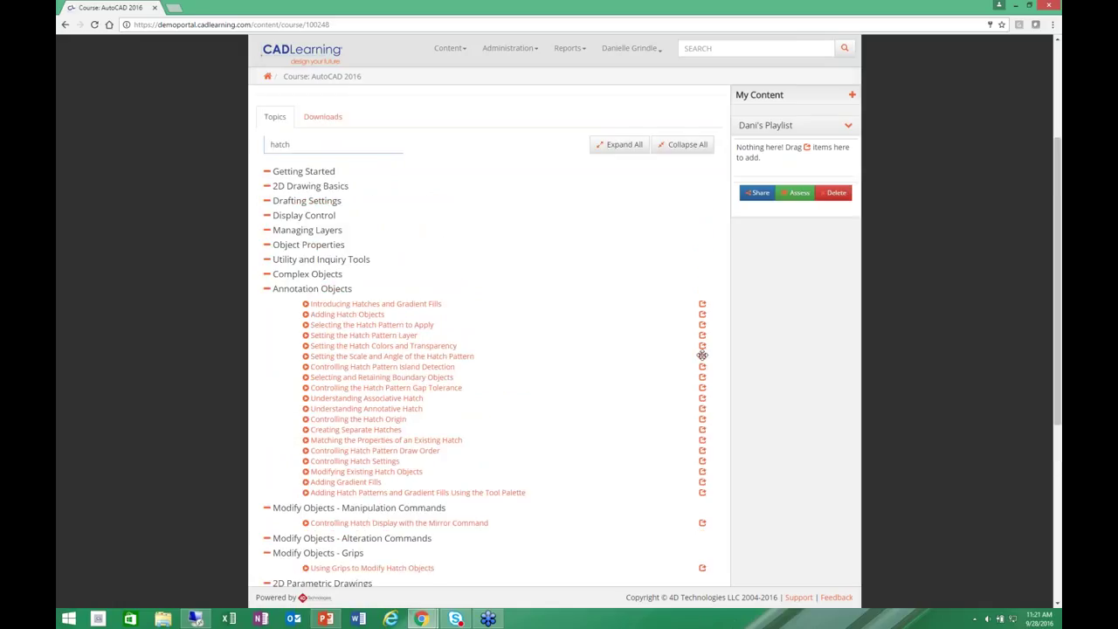
# Drag the scale-and-angle, hatch origin and hatch settings lessons into the playlist, putting Controlling the Hatch Origin second.
pyautogui.moveTo(702, 356); pyautogui.dragTo(772, 160)
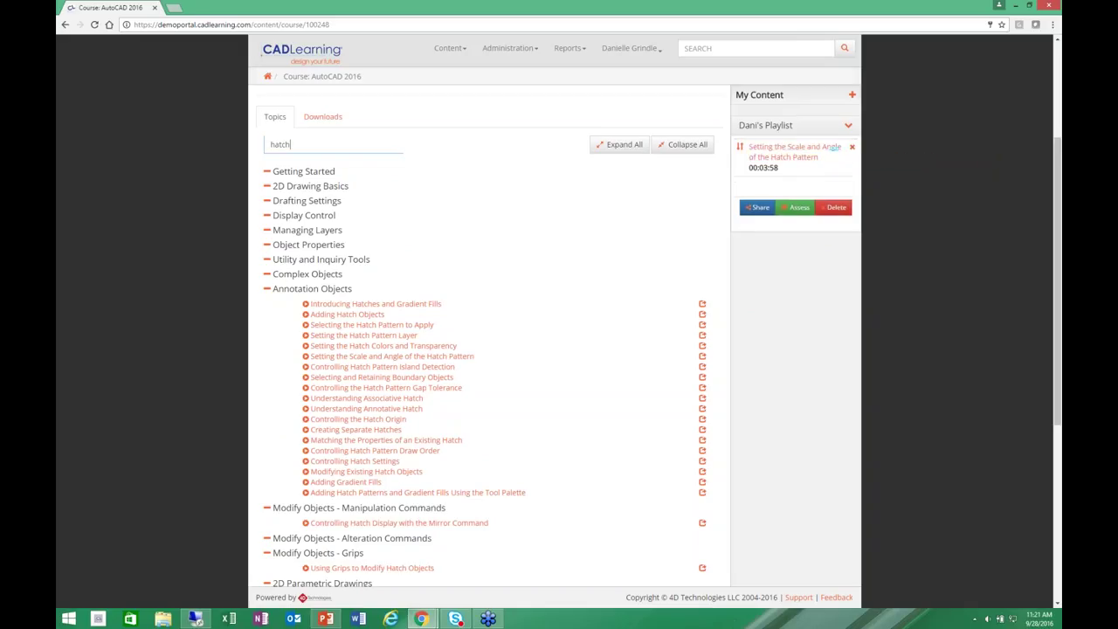
pyautogui.moveTo(702, 419)
pyautogui.mouseDown()
pyautogui.moveTo(718, 391)
pyautogui.moveTo(770, 147)
pyautogui.moveTo(777, 169)
pyautogui.mouseUp()
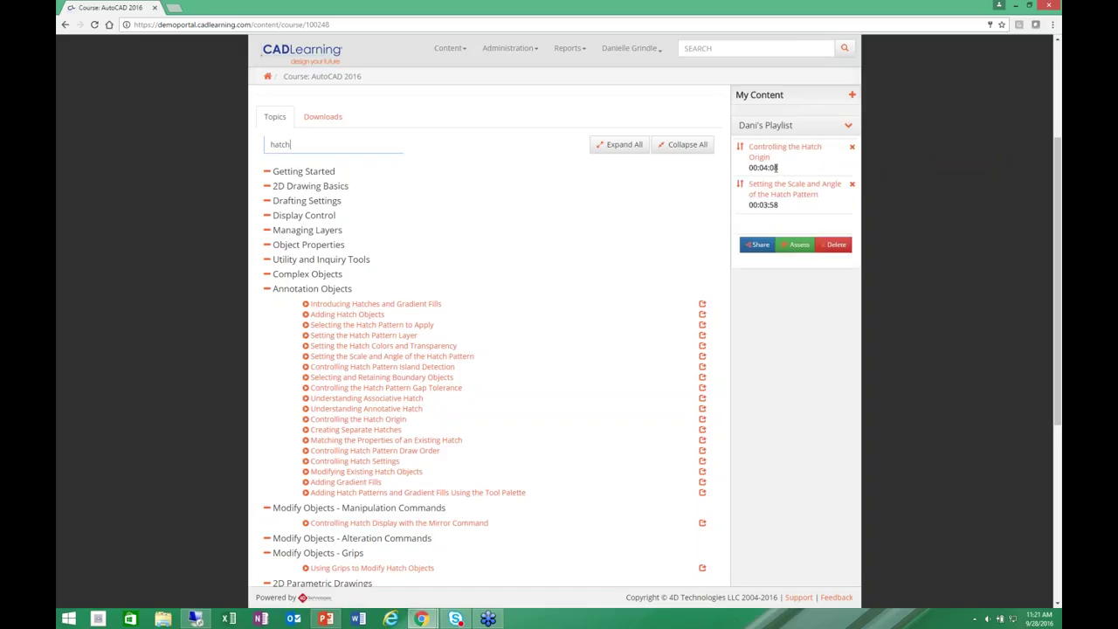
pyautogui.moveTo(702, 461); pyautogui.dragTo(759, 225)
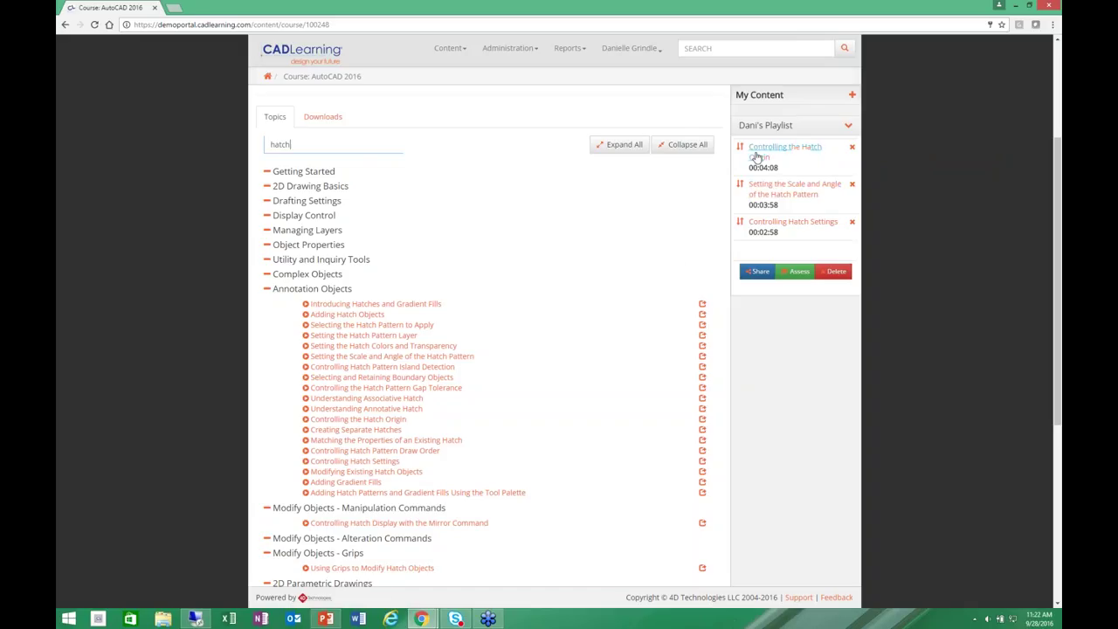
pyautogui.moveTo(747, 149); pyautogui.dragTo(745, 194)
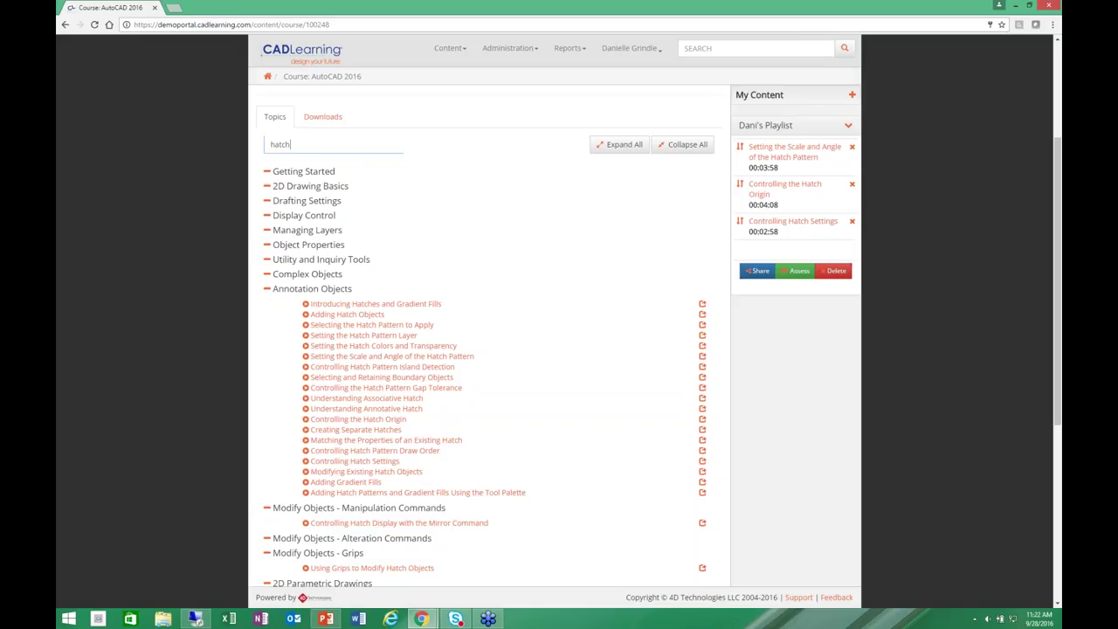
pyautogui.click(753, 272)
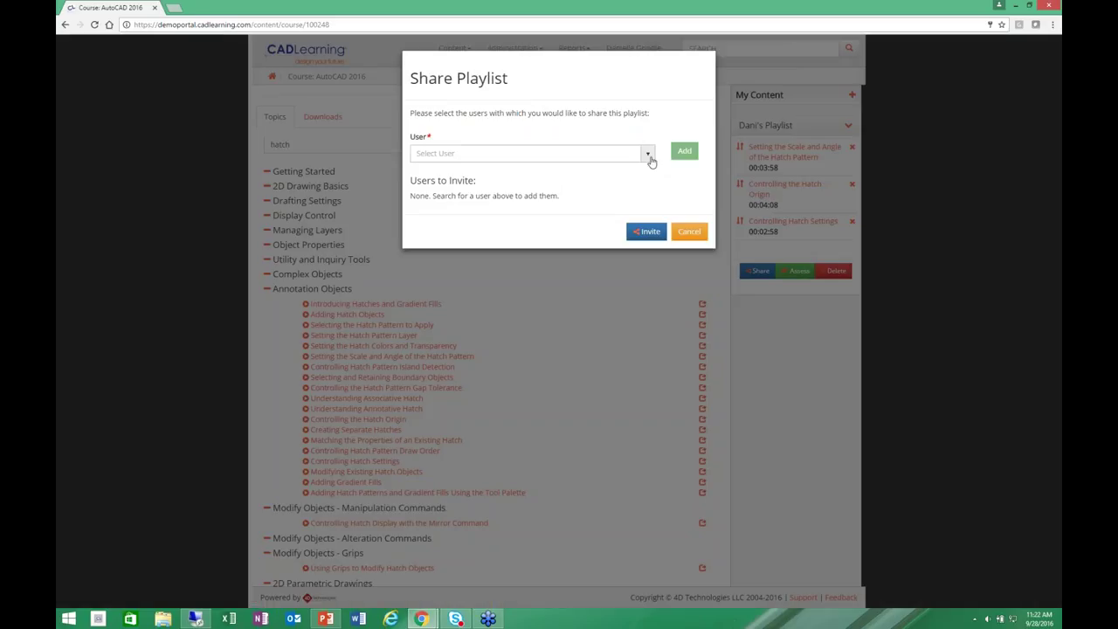
pyautogui.click(648, 154)
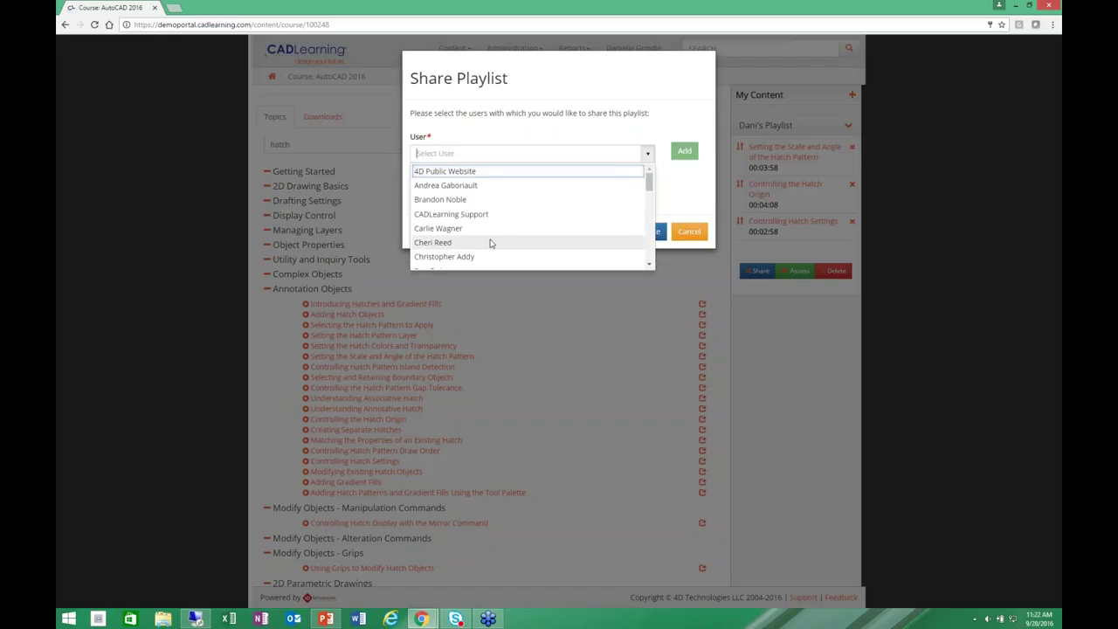
pyautogui.click(491, 242)
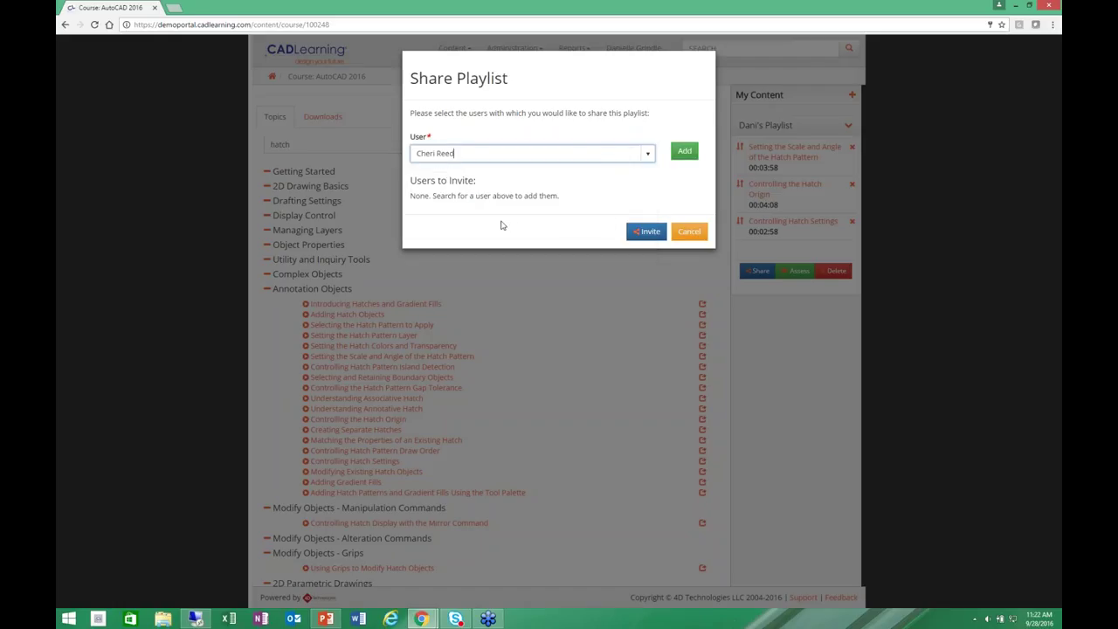
pyautogui.click(651, 233)
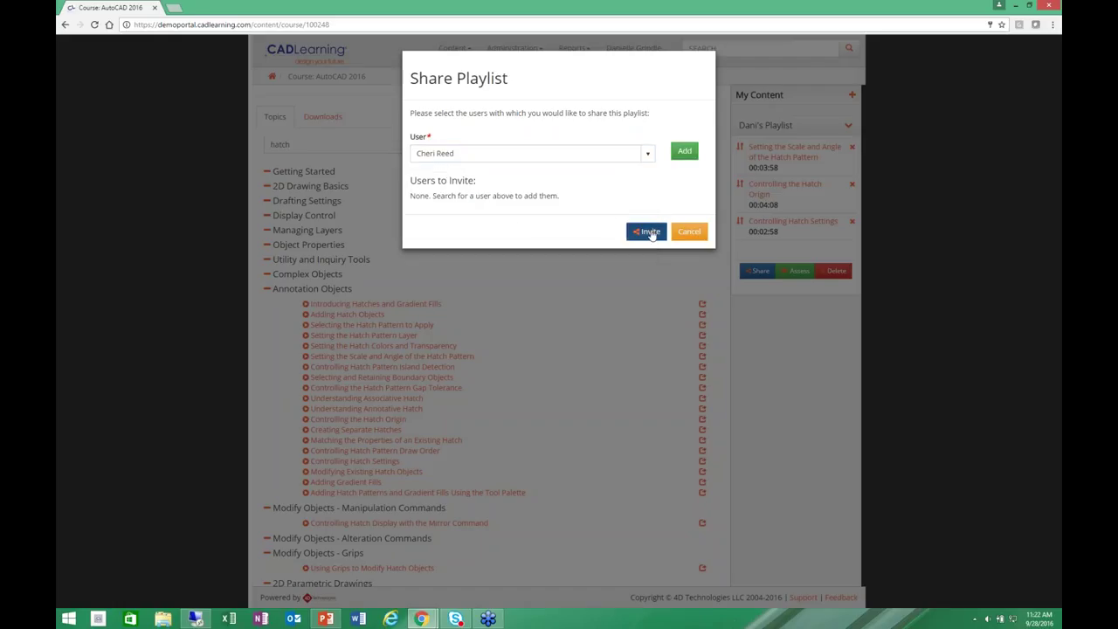
pyautogui.click(685, 151)
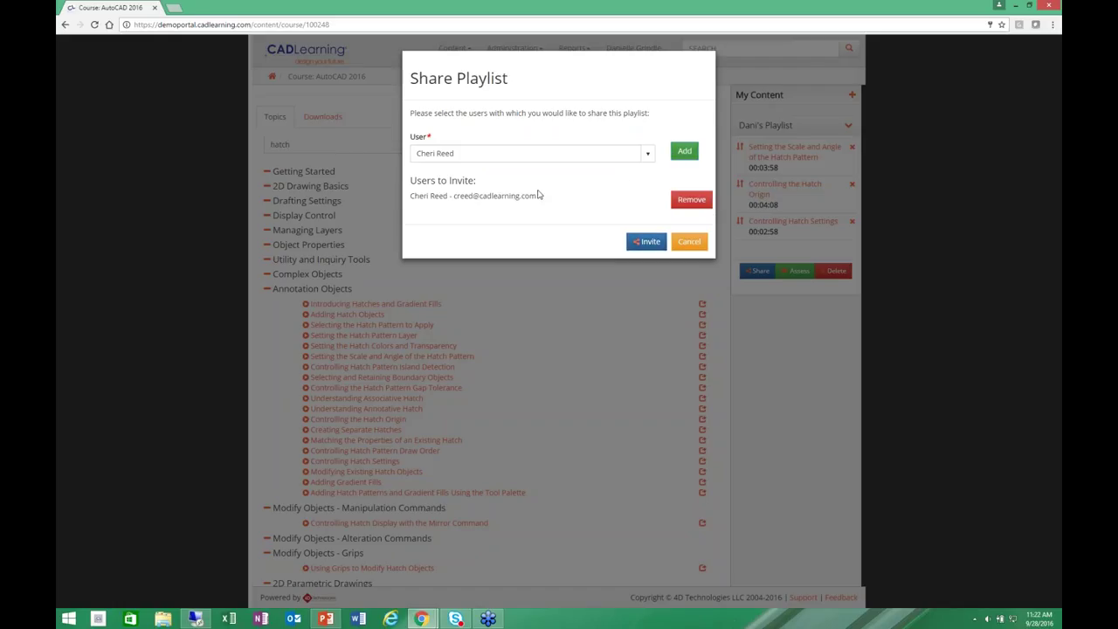
pyautogui.click(696, 249)
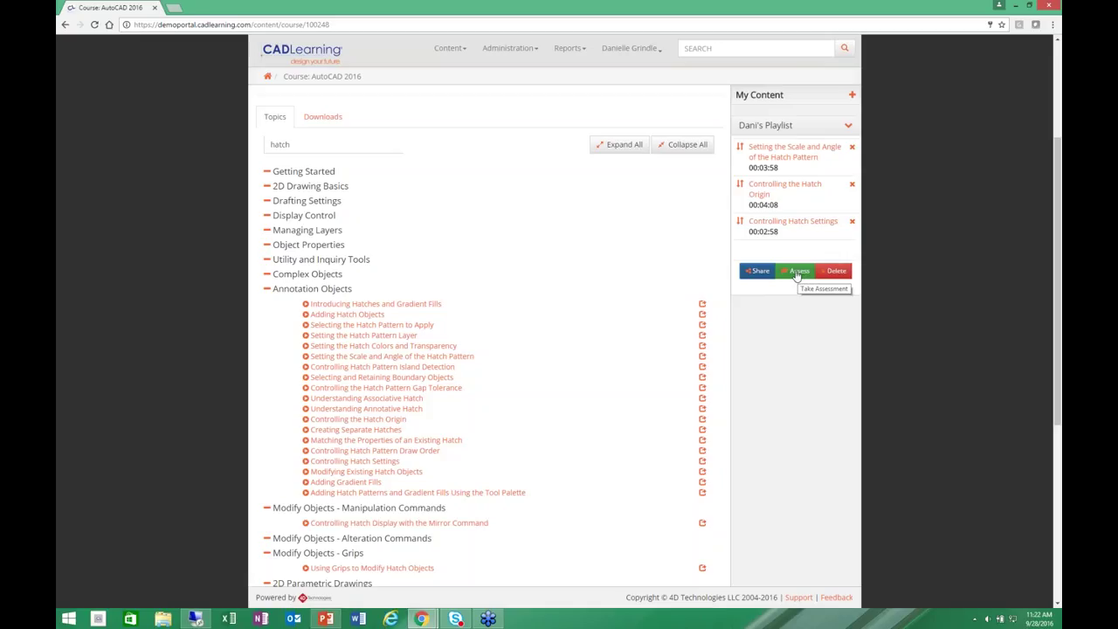
# Take the playlist assessment, choosing the lower-left boundary corner answer, and submit for a 0 out of 1 result.
pyautogui.click(796, 272)
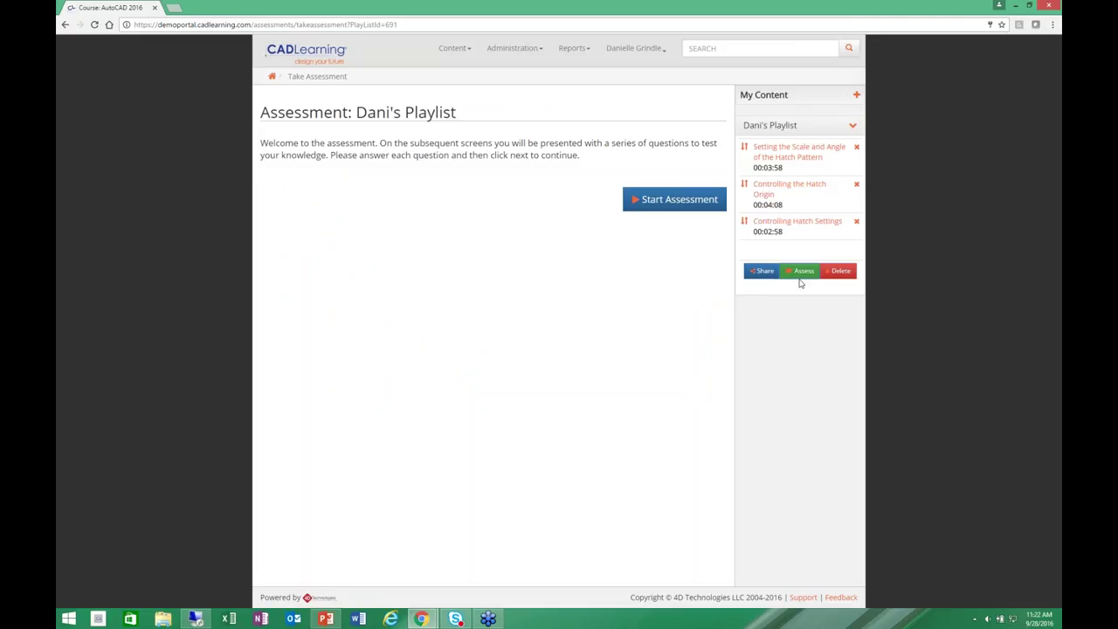
pyautogui.click(660, 209)
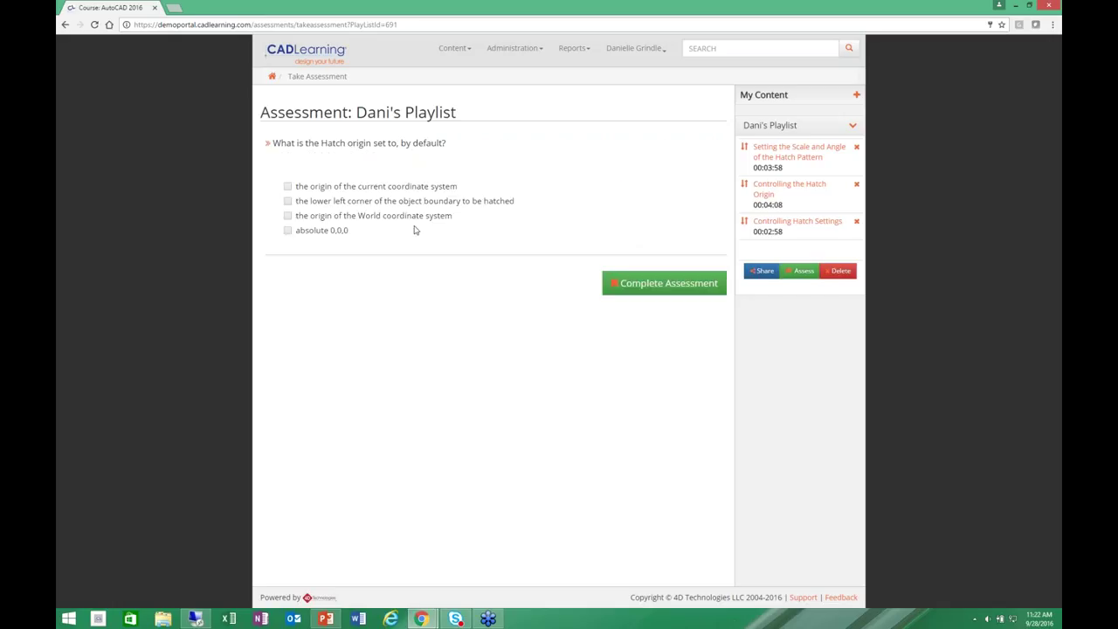
pyautogui.click(287, 202)
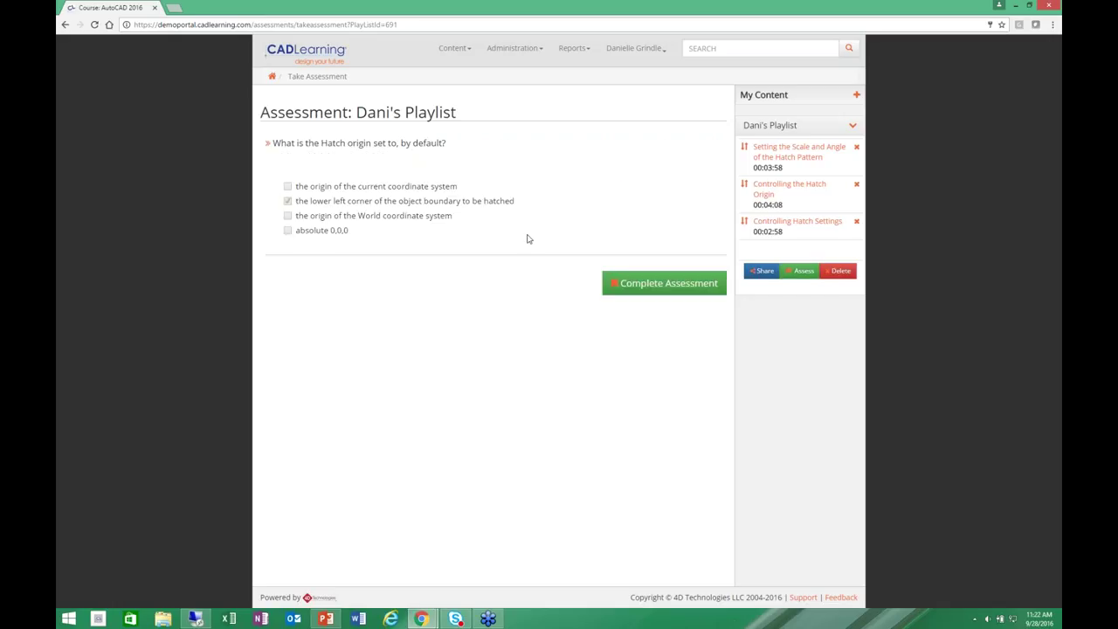
pyautogui.click(641, 286)
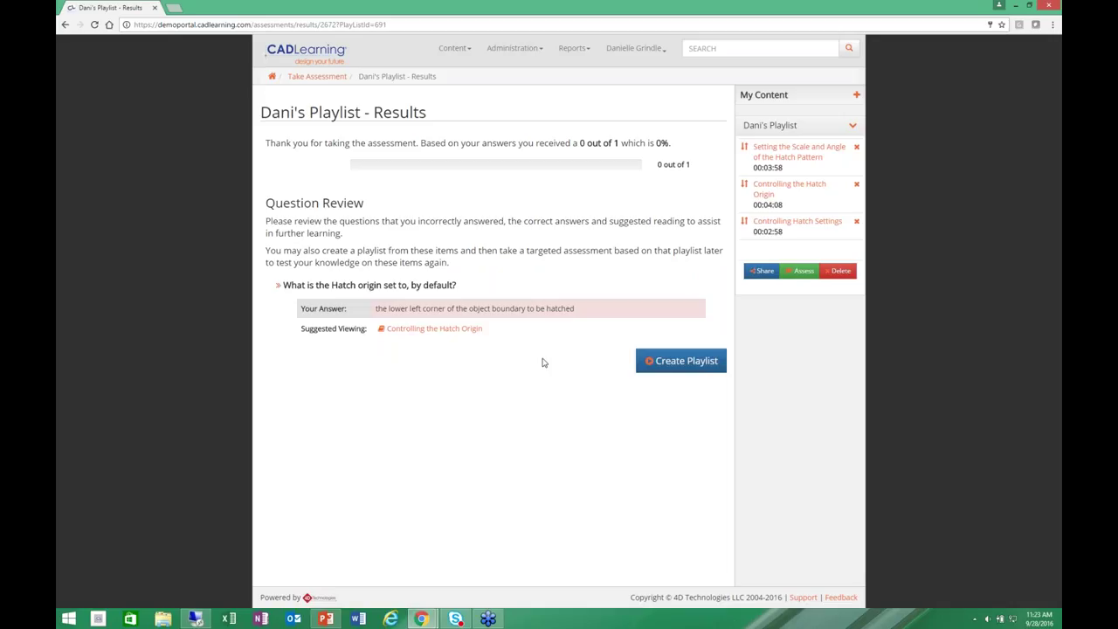
# From the home page, open the AutoCAD 2016 course and continue its Skills Assessment.
pyautogui.click(317, 77)
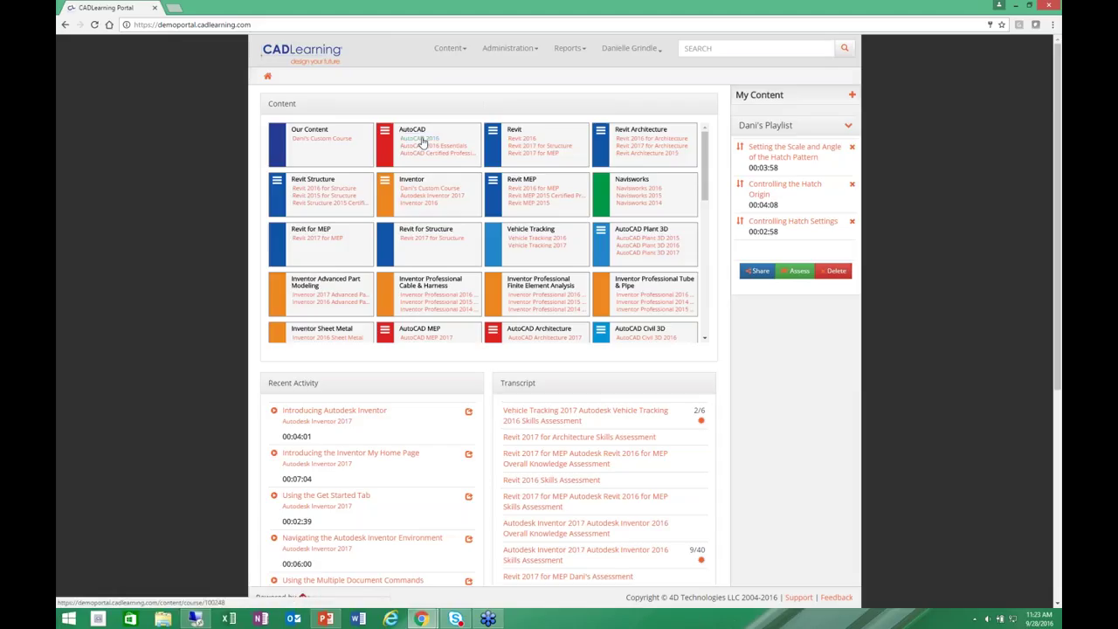
pyautogui.click(421, 142)
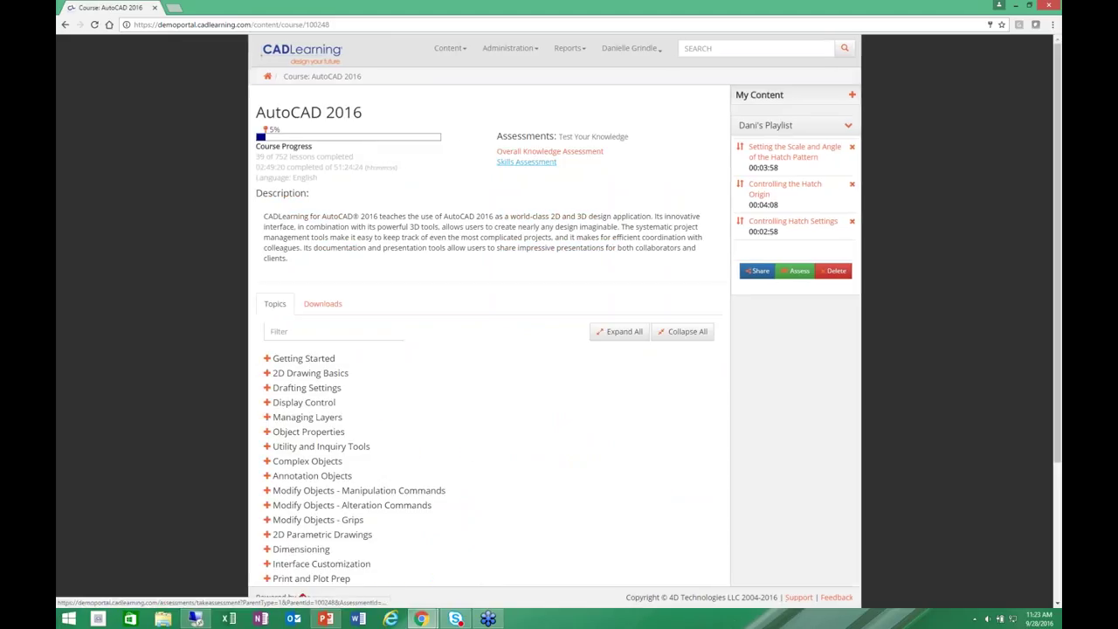
pyautogui.click(525, 162)
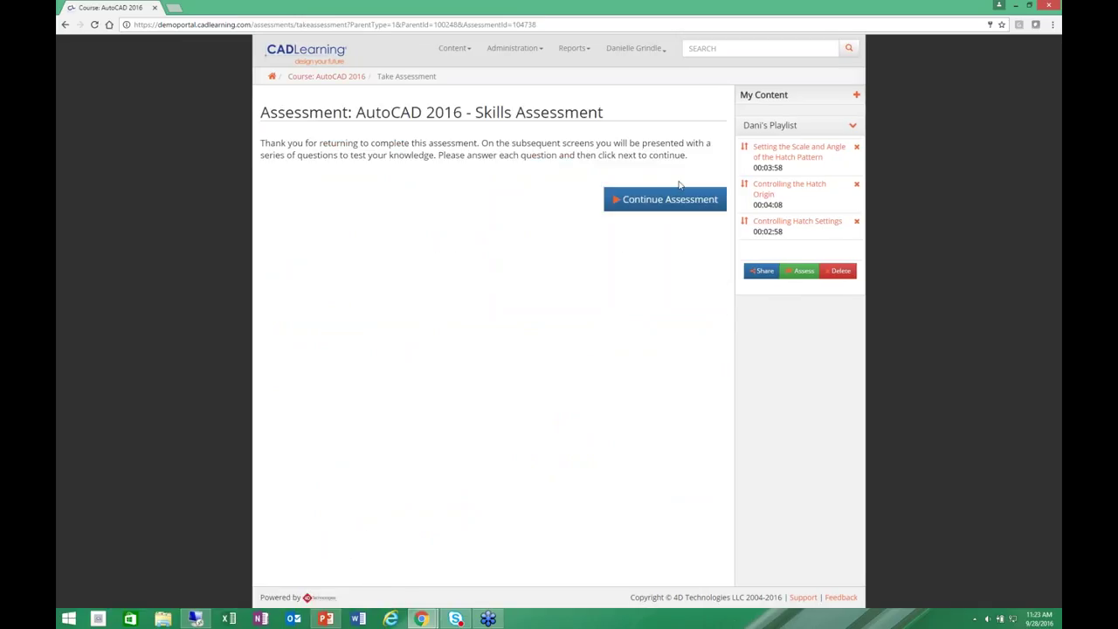
pyautogui.click(668, 201)
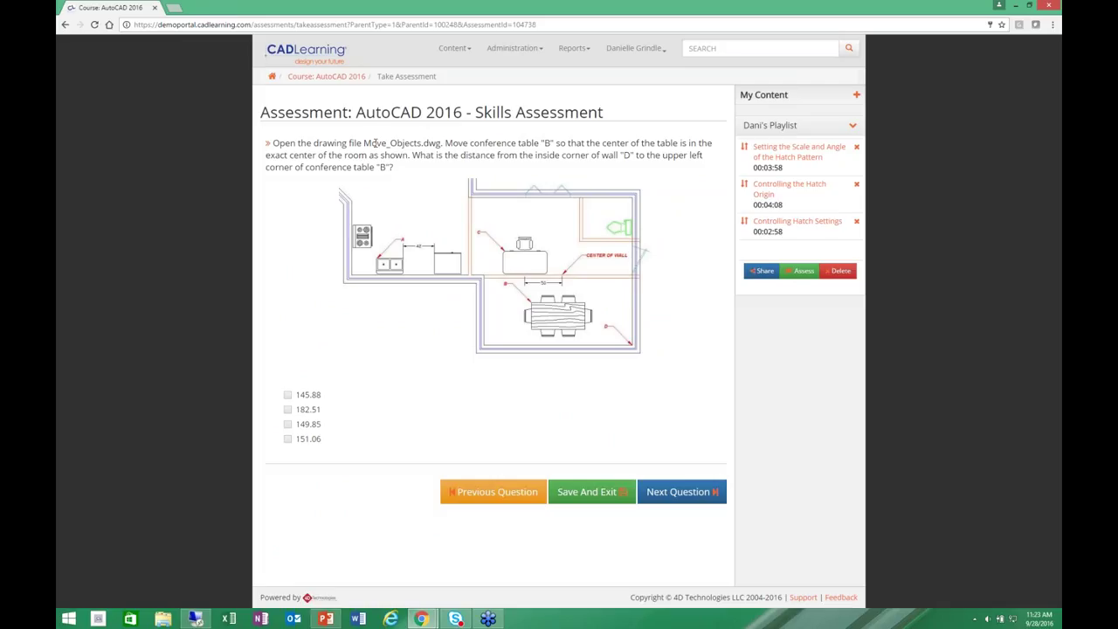
# Answer 182.51 and 46.175 to the next two questions, then save and exit the assessment.
pyautogui.click(288, 411)
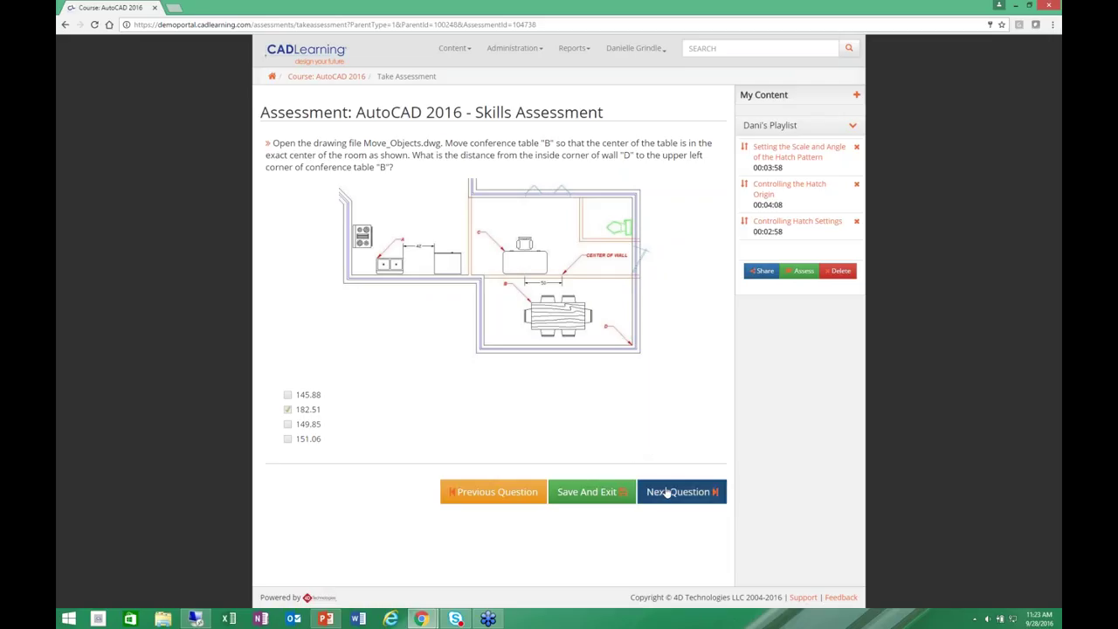
pyautogui.click(682, 492)
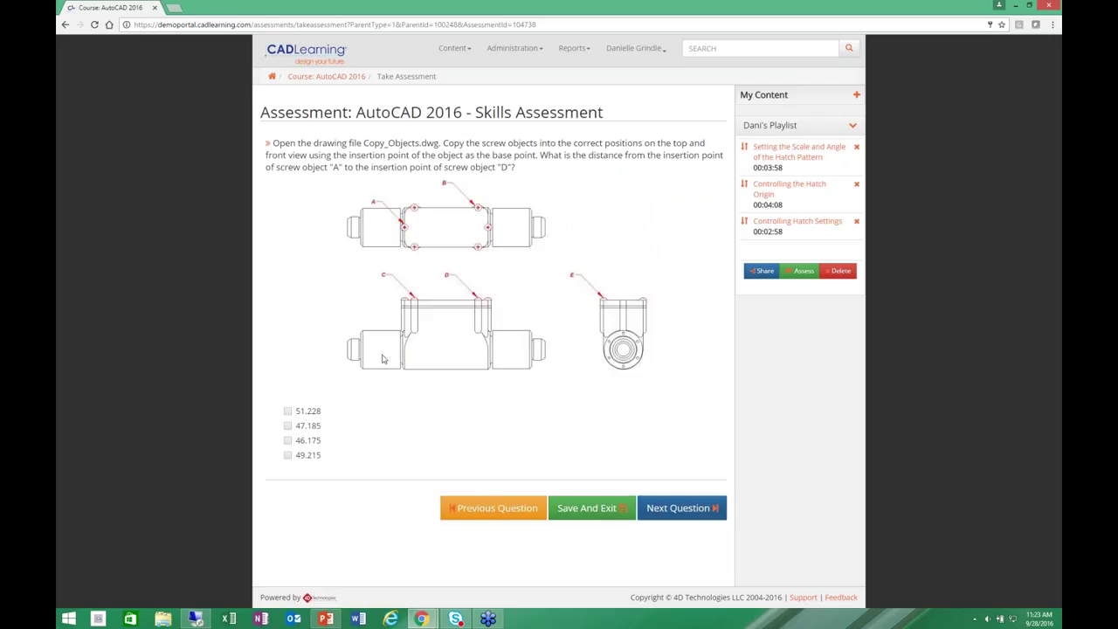
pyautogui.click(289, 441)
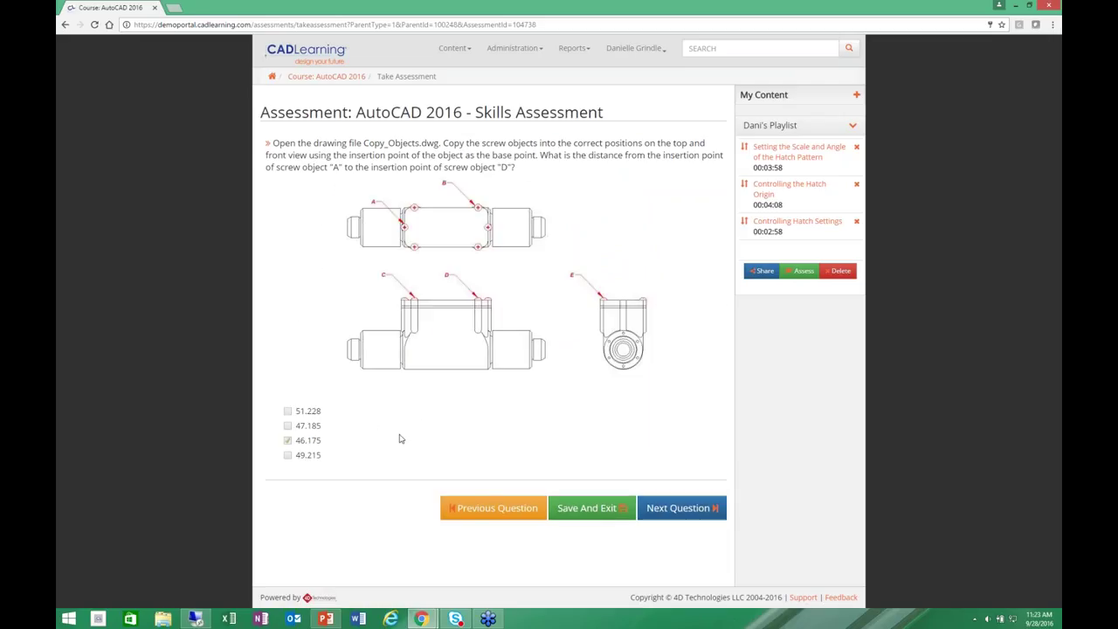
pyautogui.click(676, 509)
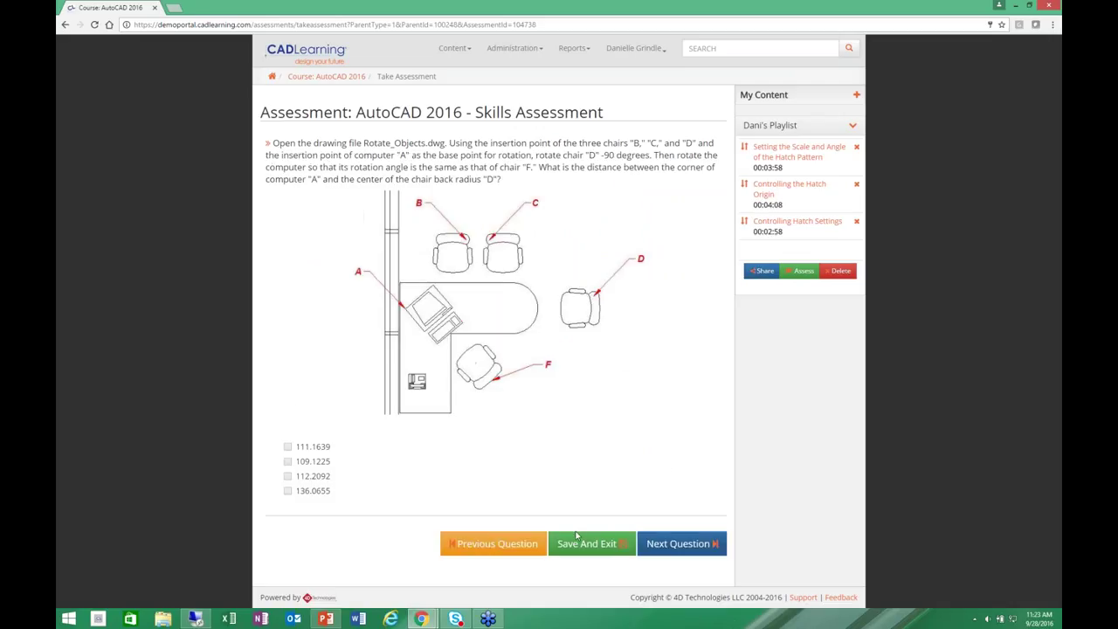
pyautogui.click(579, 542)
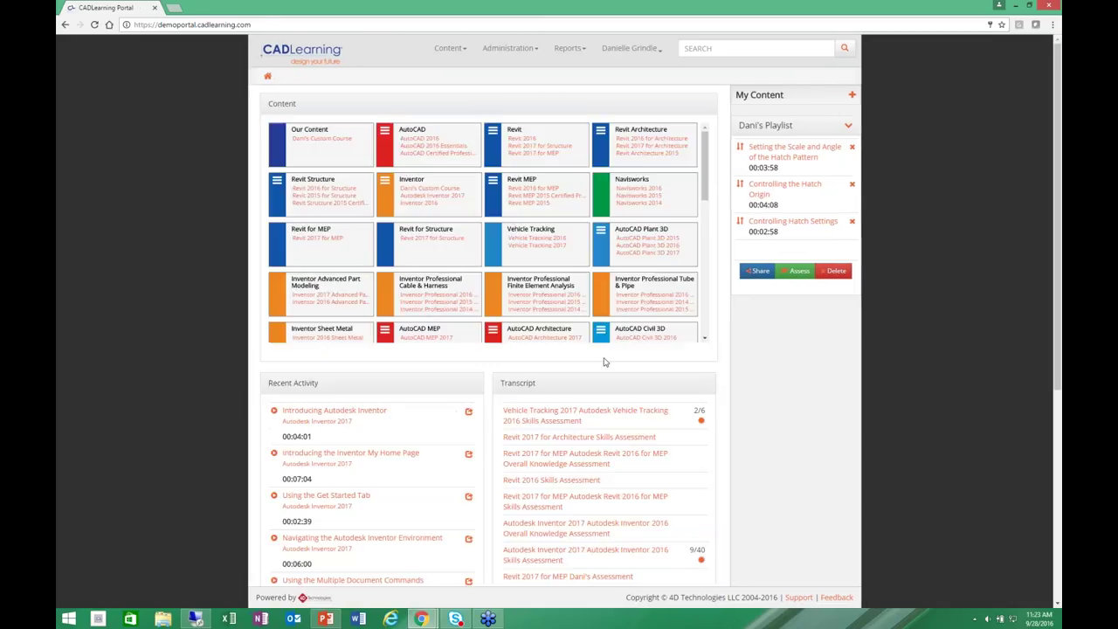
# Open the Dynamo Skills Assessment results and scroll through the suggested lessons.
pyautogui.scroll(-3, 604, 361)
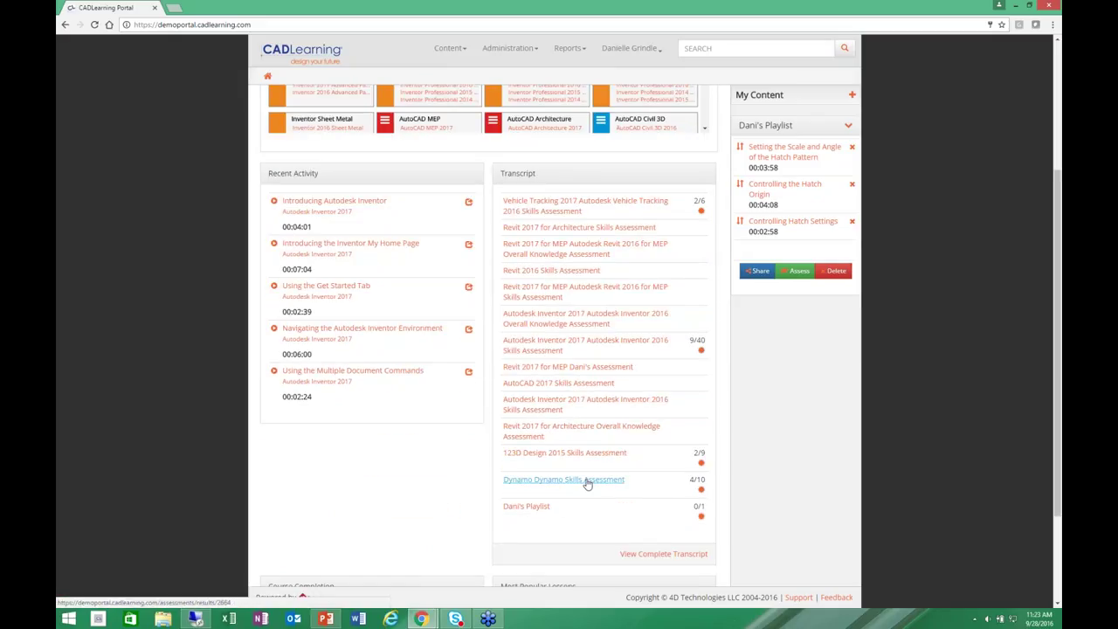
pyautogui.click(586, 481)
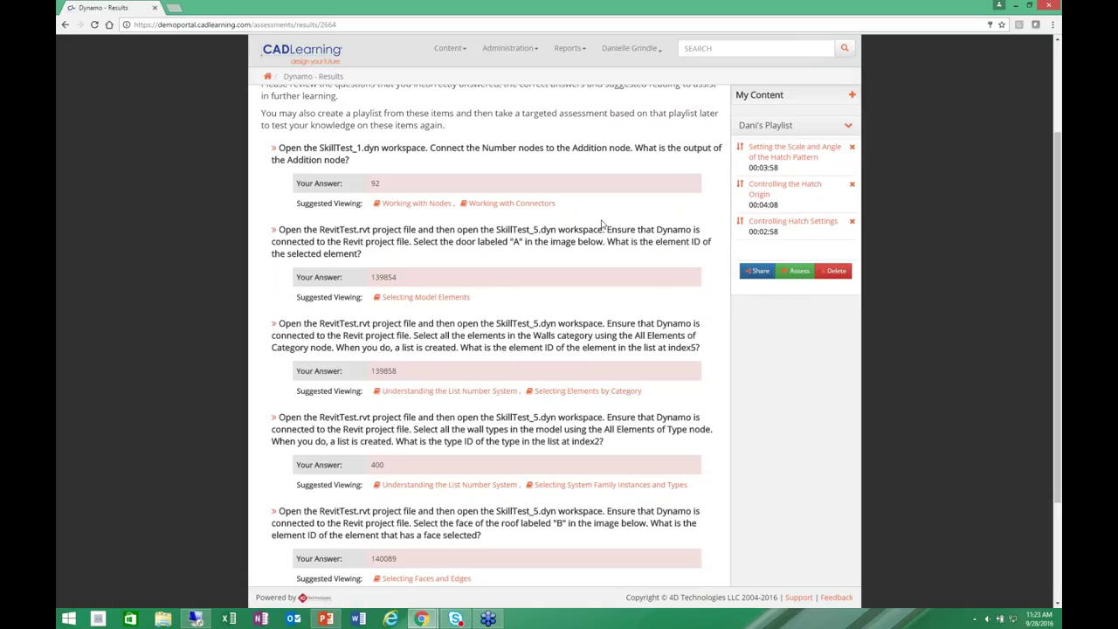
pyautogui.scroll(-1, 568, 219)
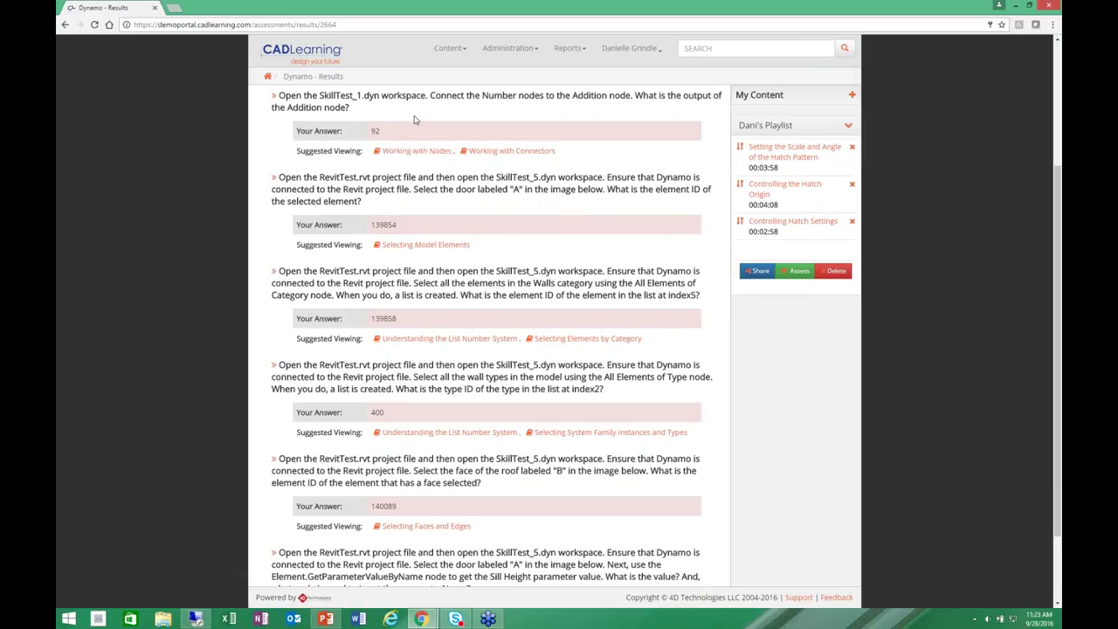
pyautogui.scroll(2, 415, 119)
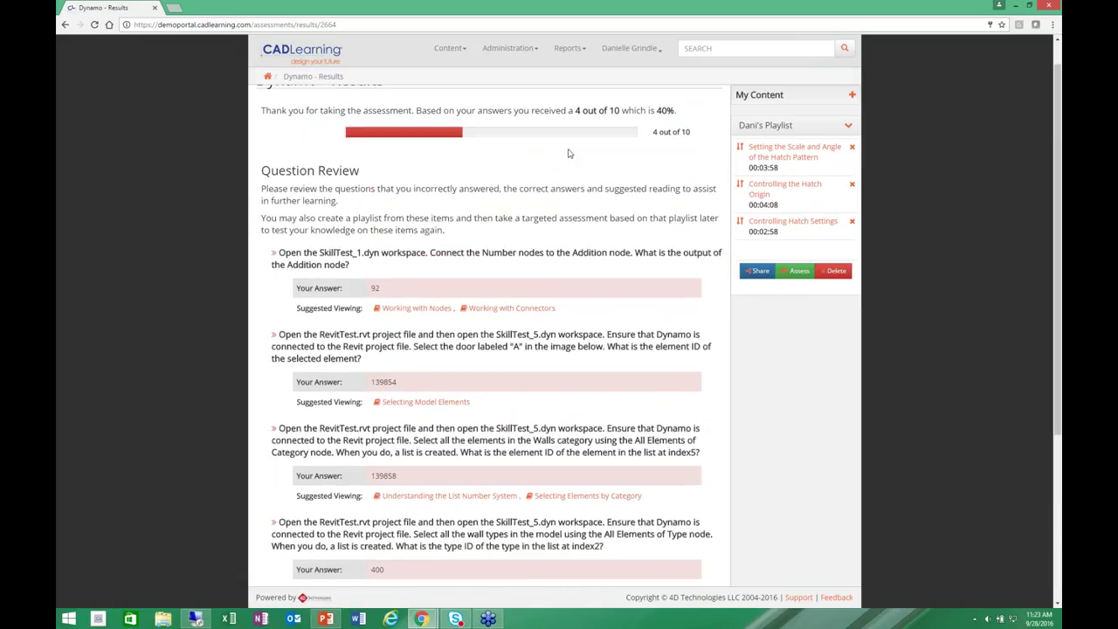
pyautogui.scroll(-1, 571, 175)
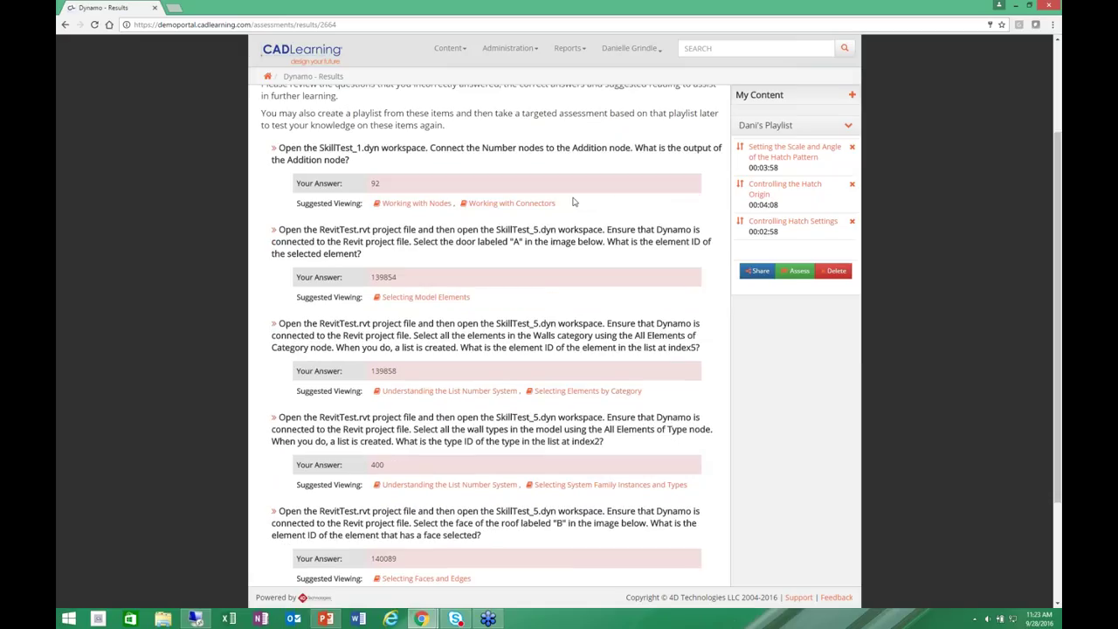
pyautogui.scroll(-1, 574, 202)
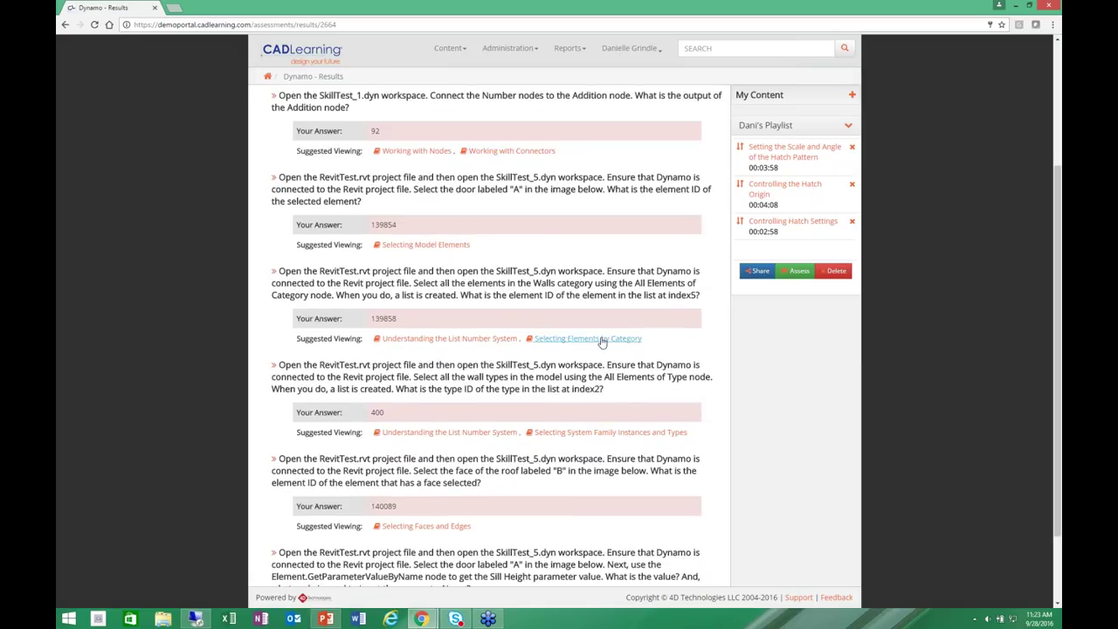
pyautogui.scroll(-2, 669, 573)
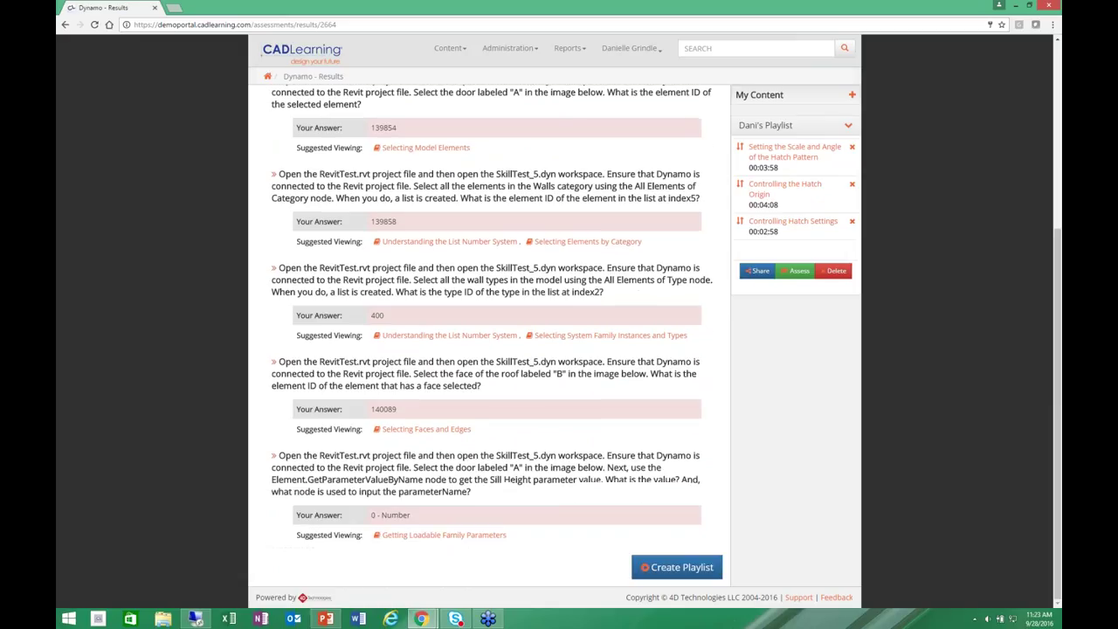
# Save the suggested lessons as a playlist named 'Dynamo' and return to the home page.
pyautogui.click(673, 567)
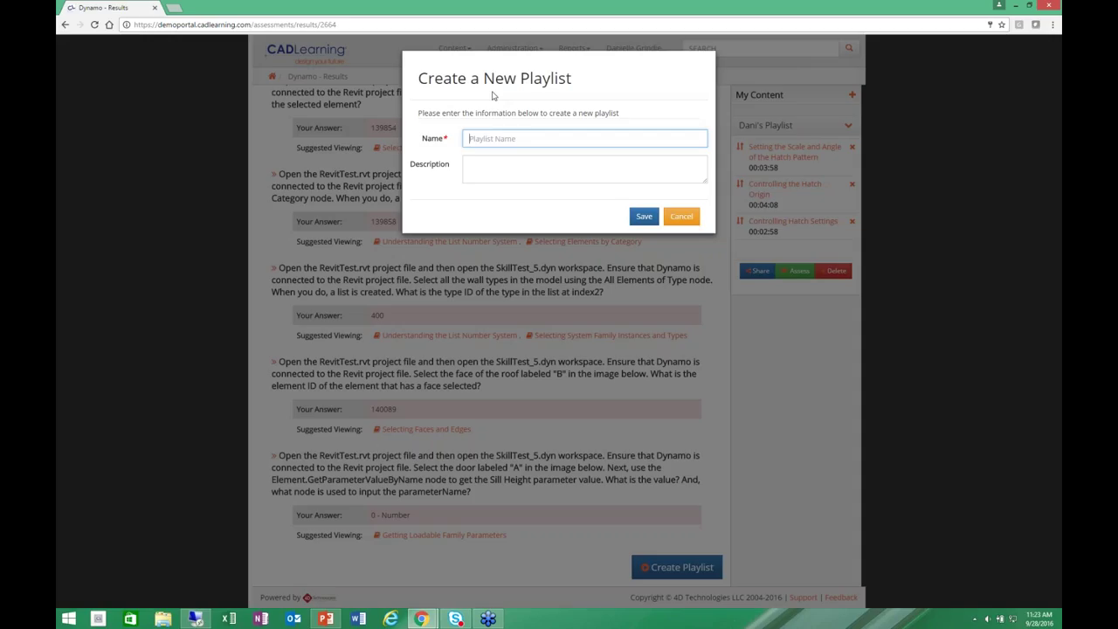
pyautogui.write('Dynamo')
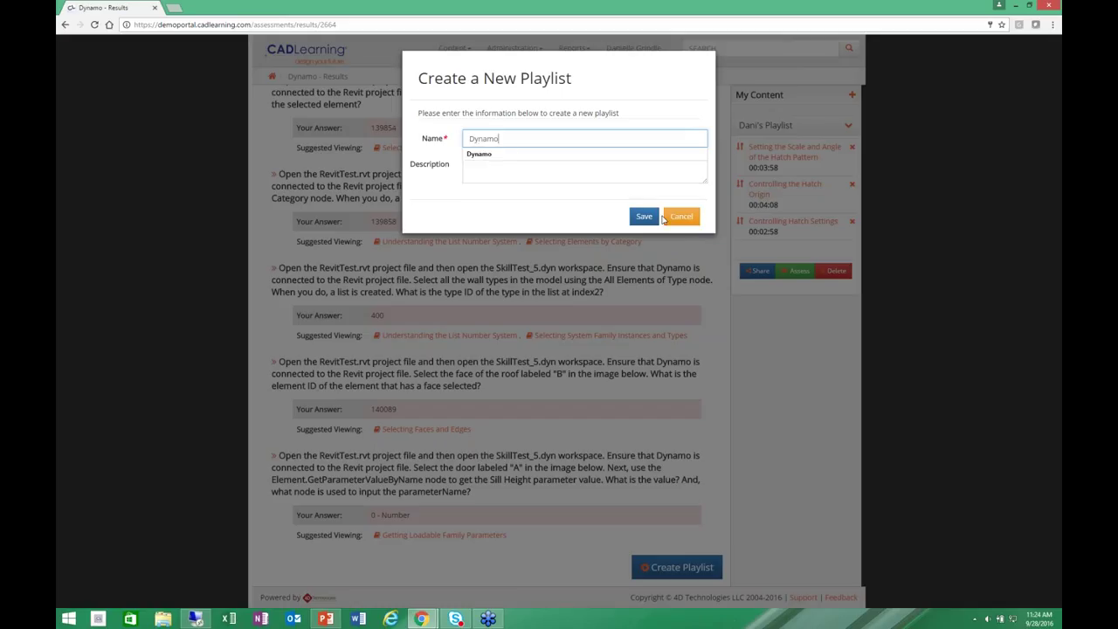
pyautogui.click(646, 218)
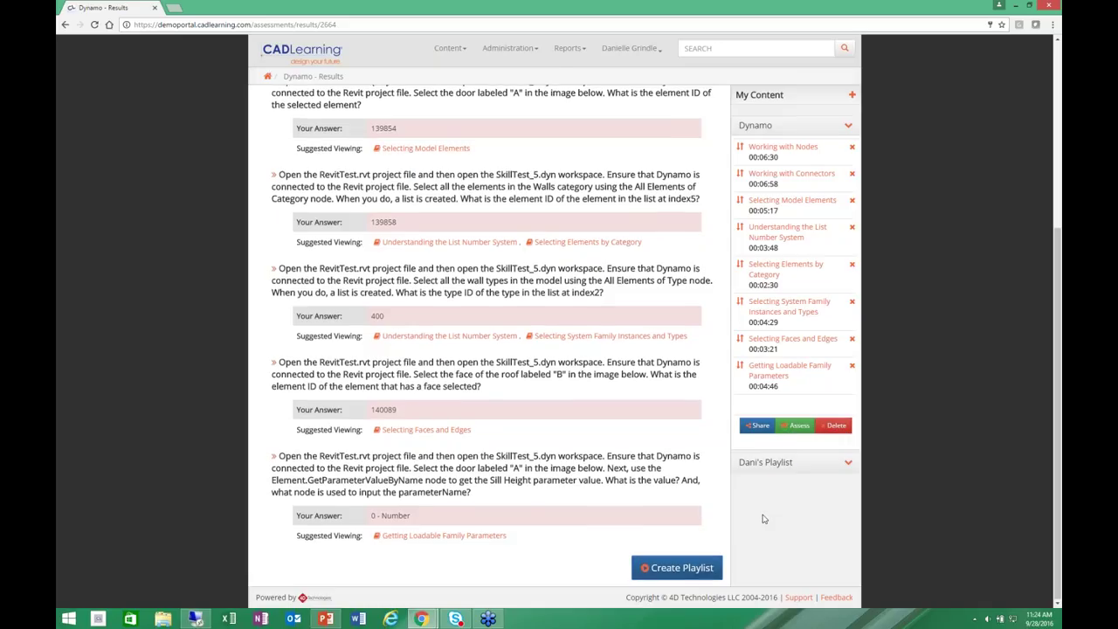
pyautogui.scroll(3, 763, 518)
pyautogui.click(269, 76)
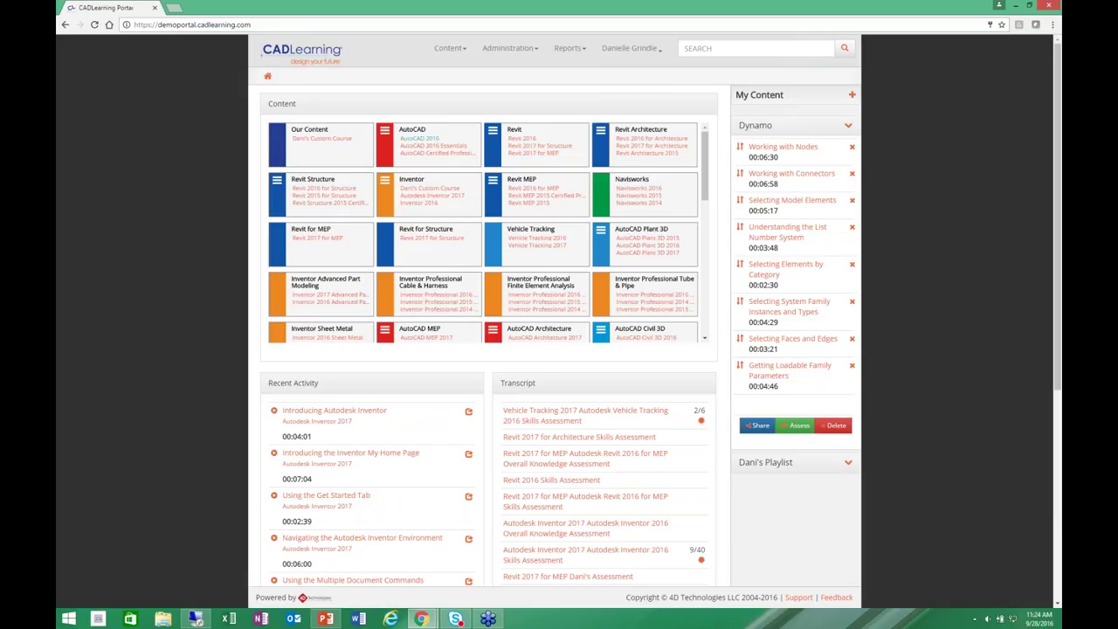
# Open Understanding Extension Object Snap under AutoCAD 2016 Drafting Settings and play its video beside the script.
pyautogui.click(416, 141)
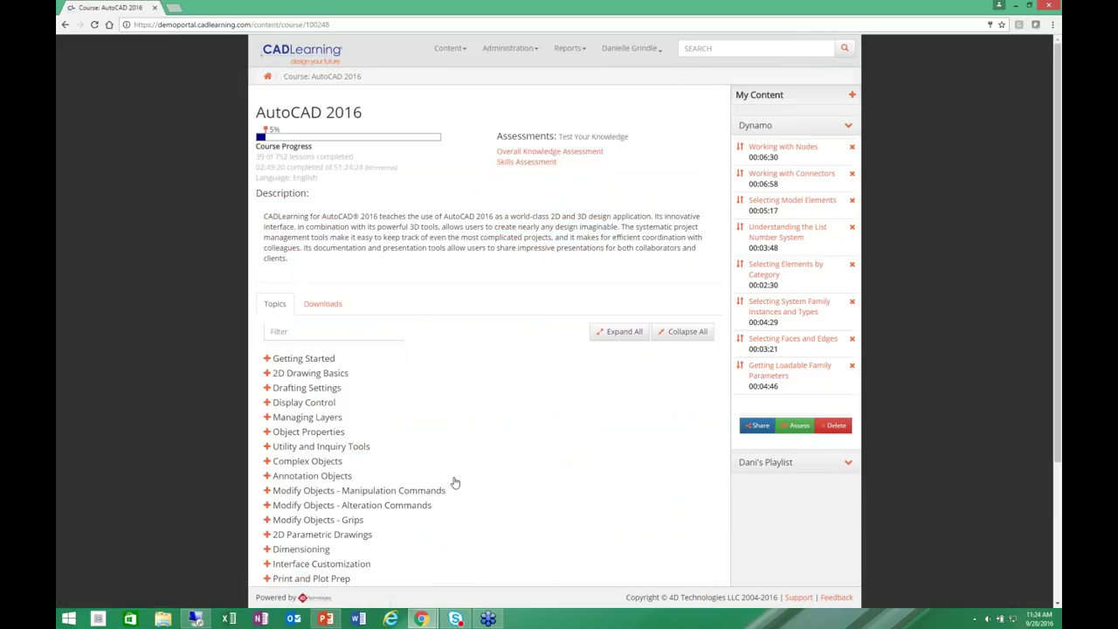
pyautogui.scroll(-1, 454, 482)
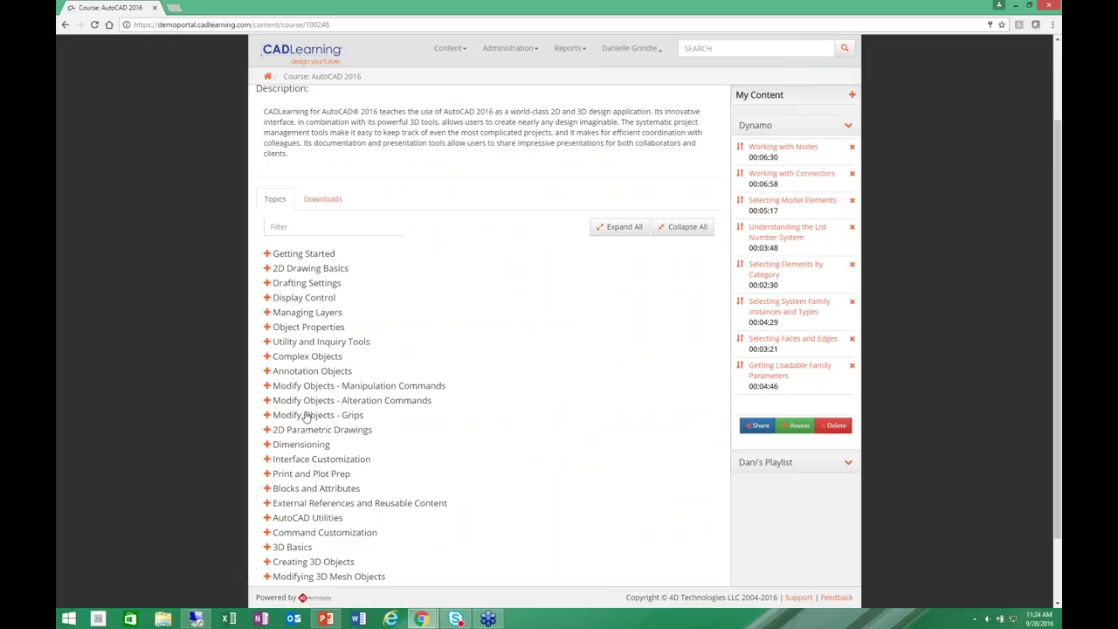
pyautogui.click(316, 286)
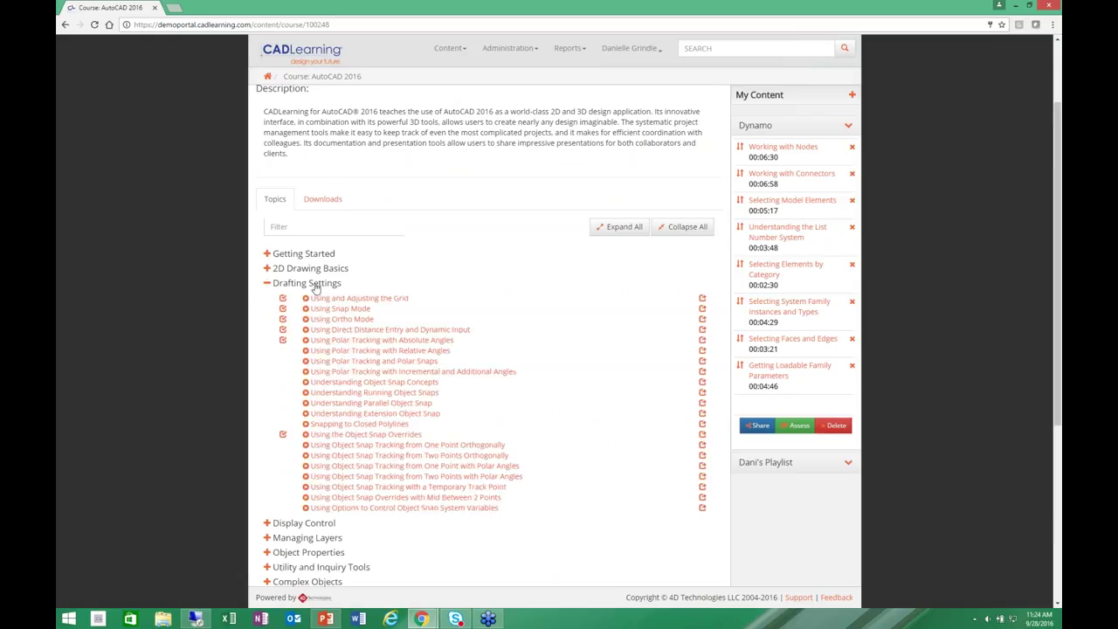
pyautogui.click(367, 414)
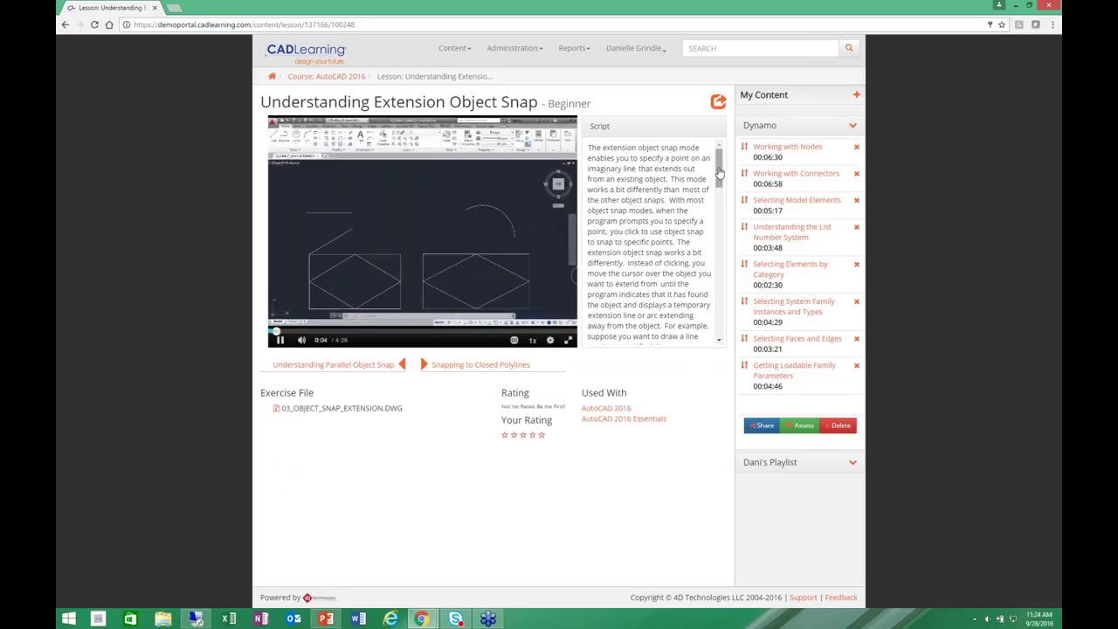
pyautogui.moveTo(718, 180); pyautogui.dragTo(719, 211)
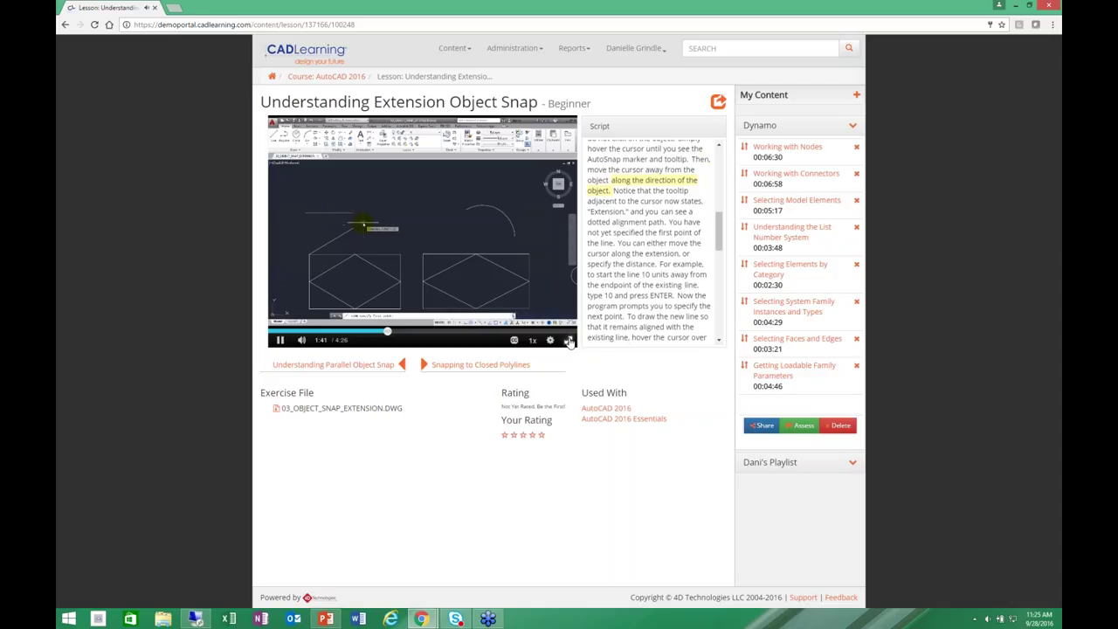
# Watch the Extension Object Snap video full screen and bring up its playback speed options.
pyautogui.click(569, 341)
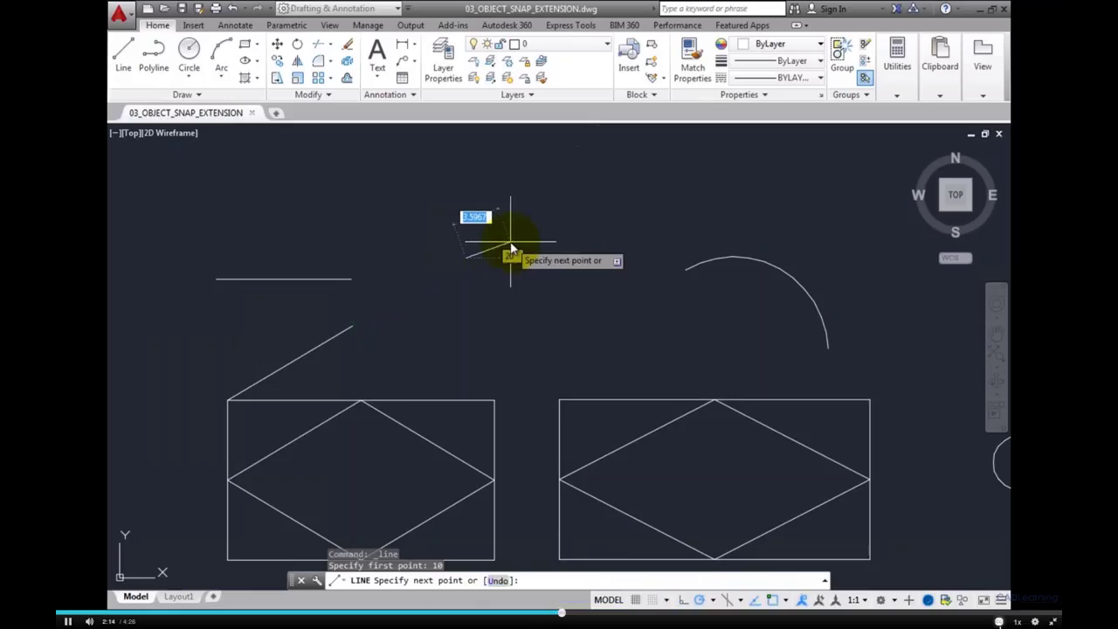
pyautogui.click(1017, 621)
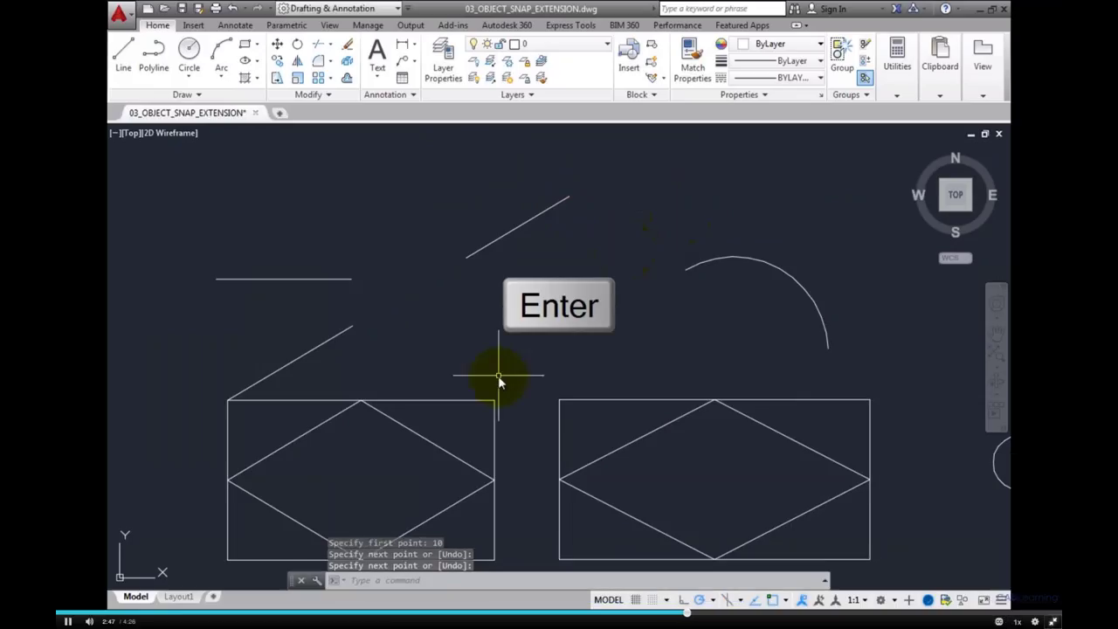
# Remove the Dynamo playlist and drop Understanding Extension Object Snap into Dani's Playlist, then go home.
pyautogui.press('Escape')
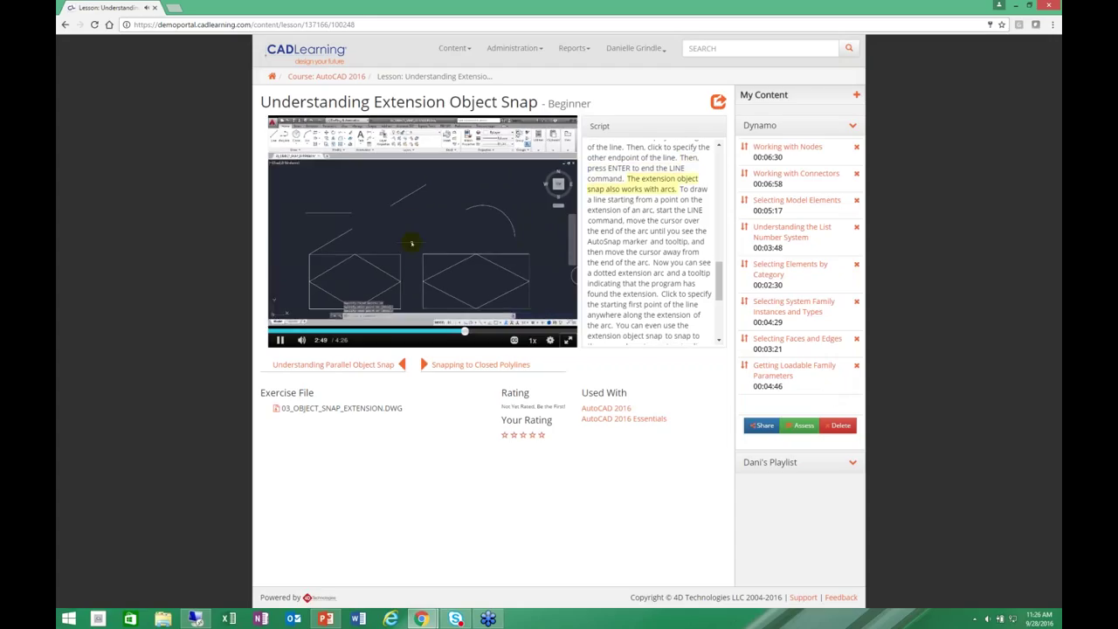
pyautogui.moveTo(272, 98); pyautogui.dragTo(773, 106)
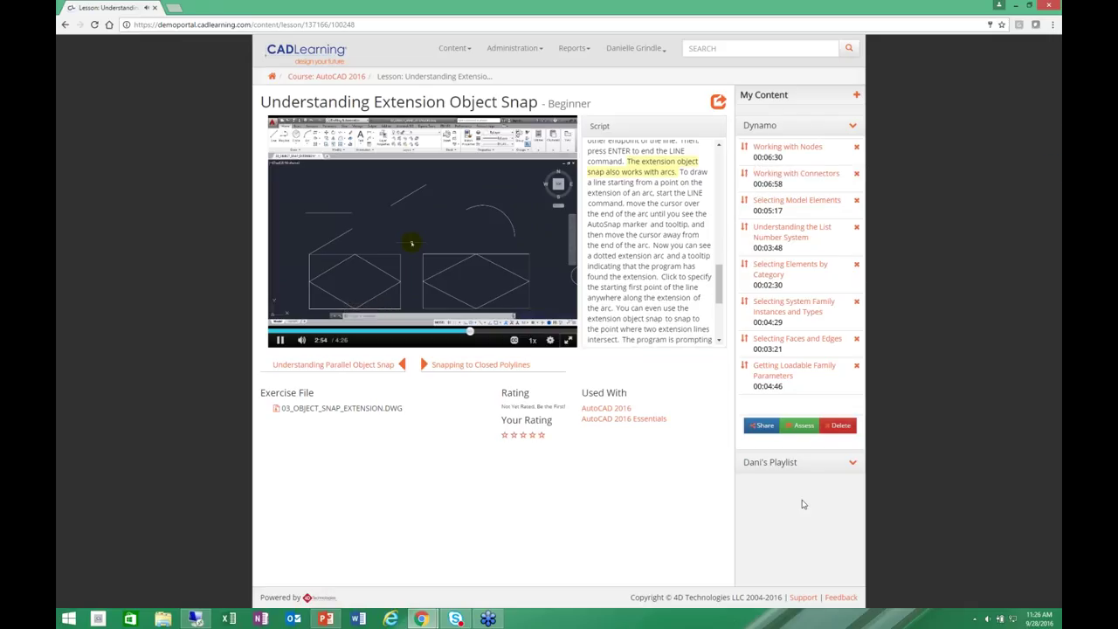
pyautogui.click(782, 462)
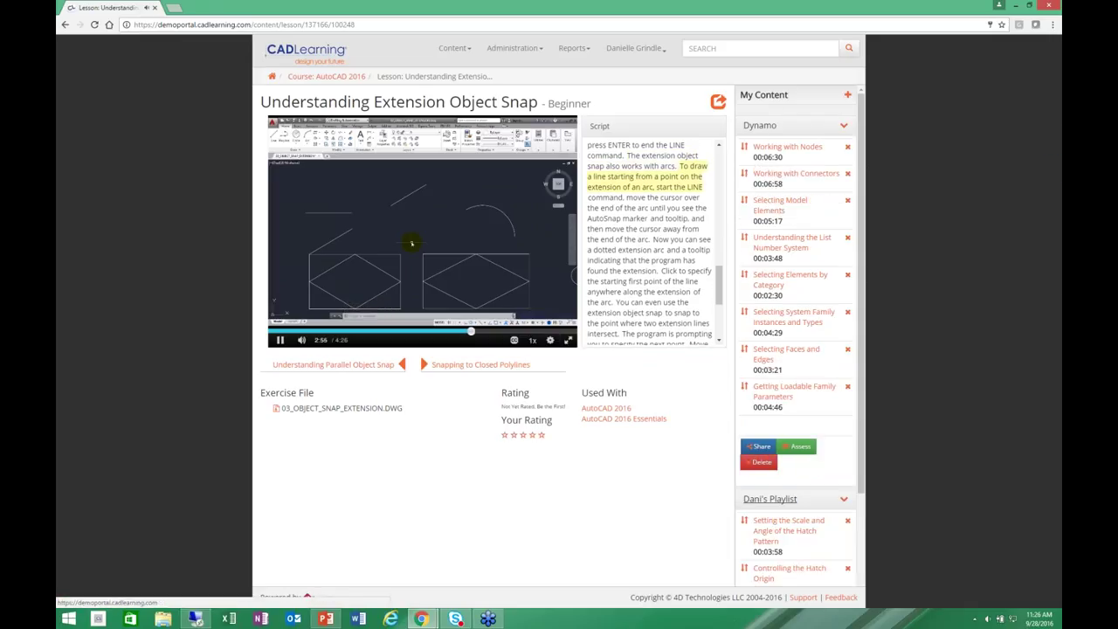
pyautogui.click(760, 462)
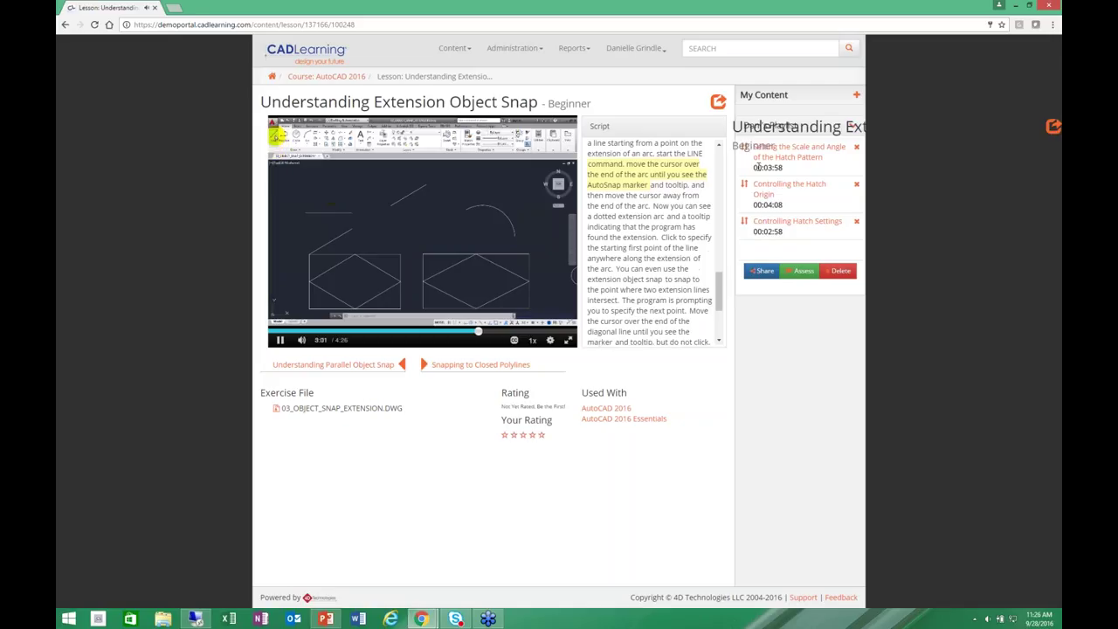
pyautogui.moveTo(756, 166); pyautogui.dragTo(760, 240)
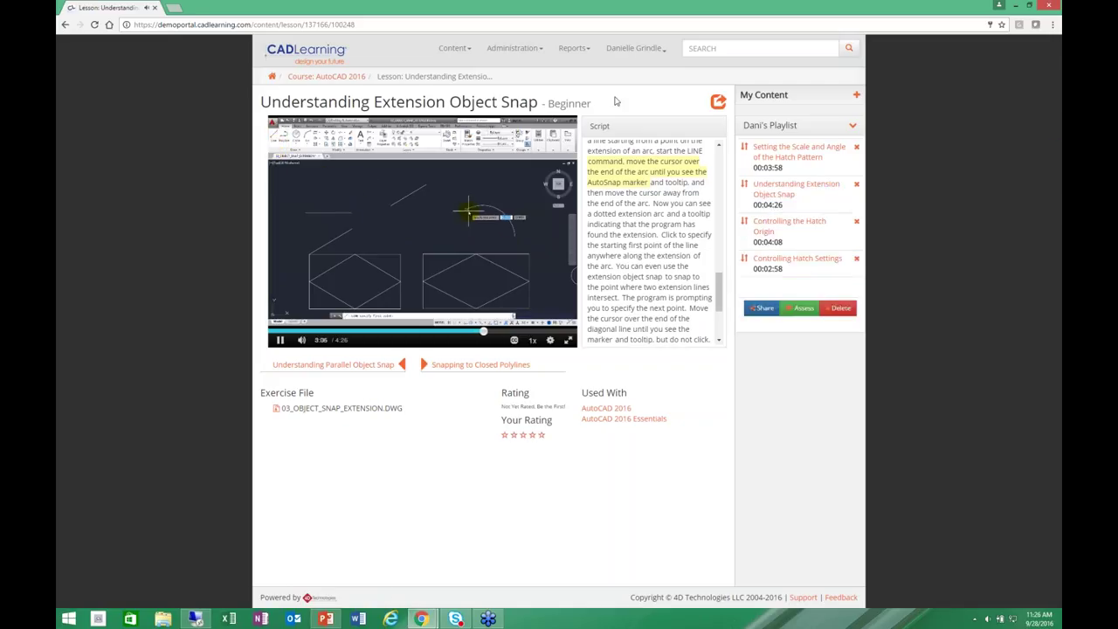
pyautogui.click(272, 79)
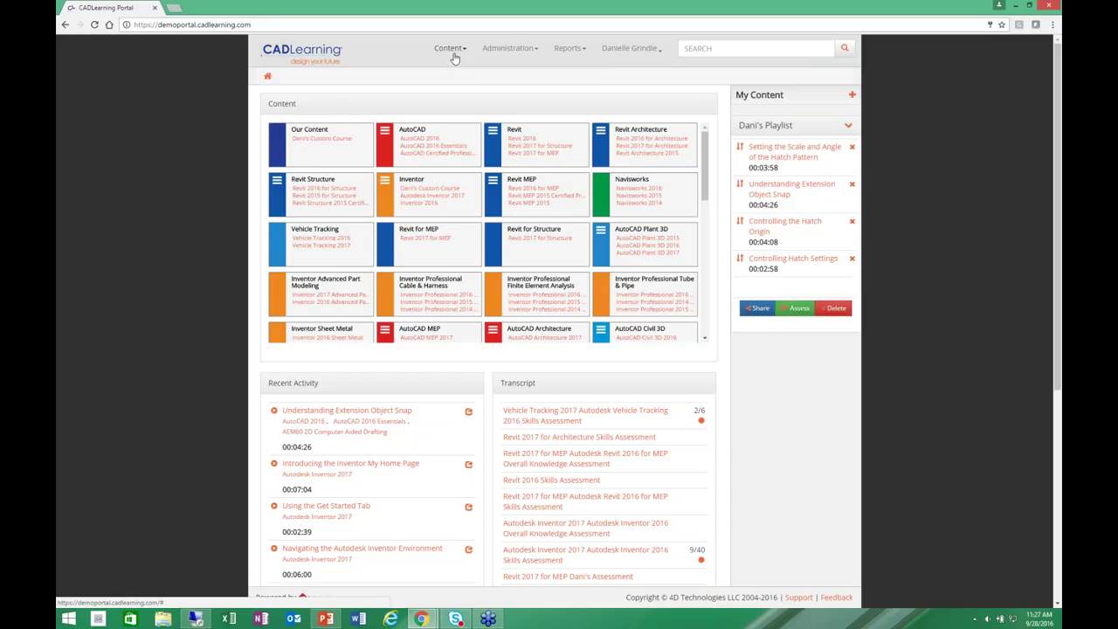
# From Content > Your Courses, open Dani's Custom Course in the editor showing its six topics.
pyautogui.click(454, 57)
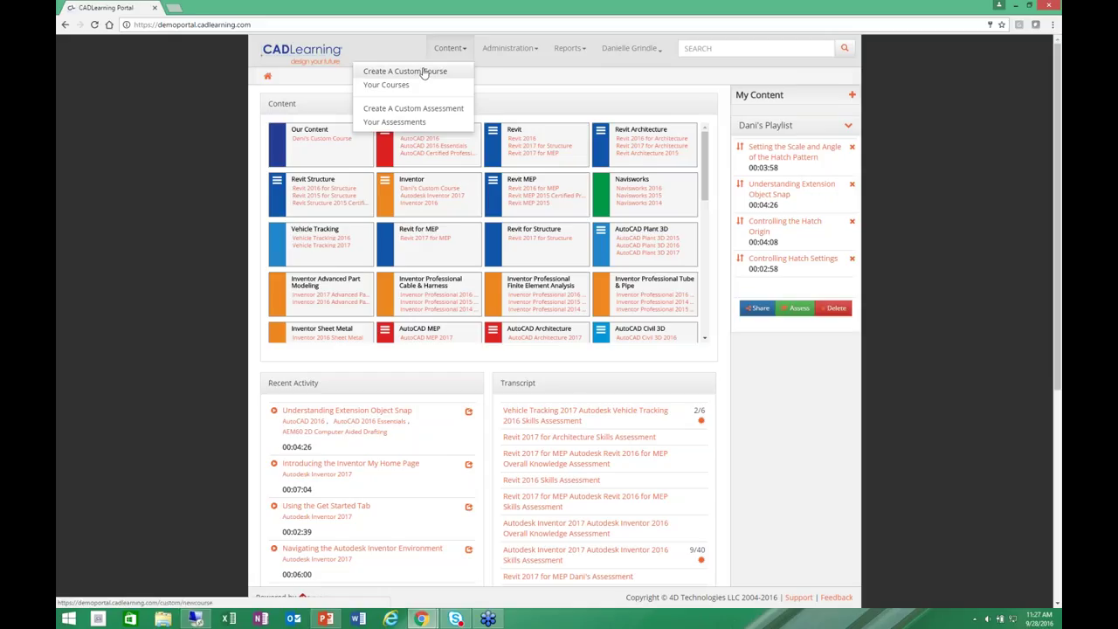
pyautogui.click(424, 72)
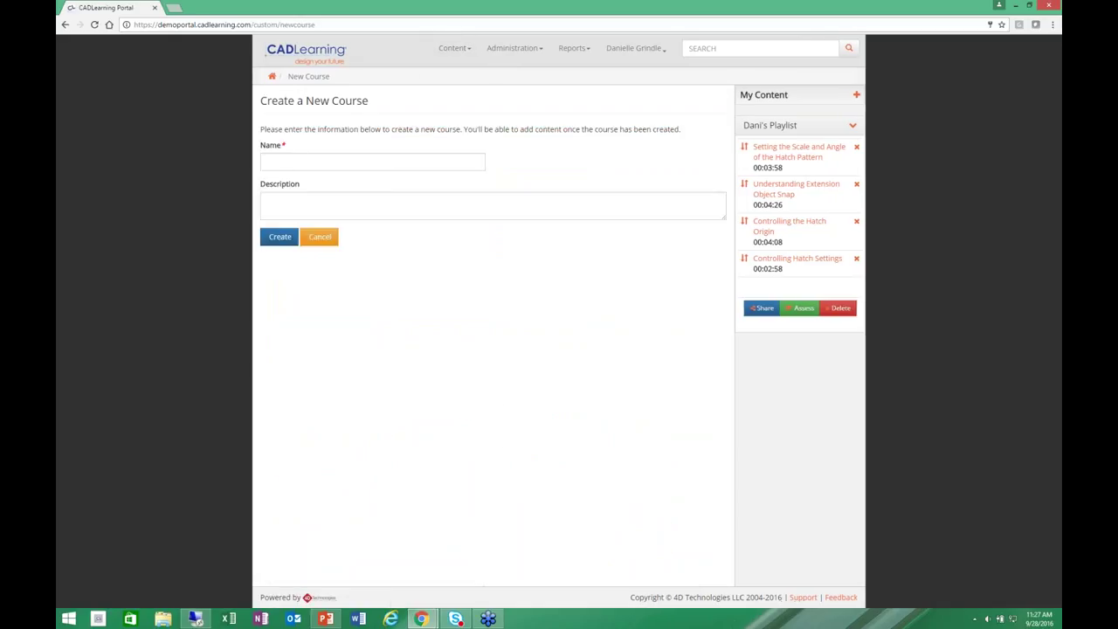
pyautogui.click(453, 48)
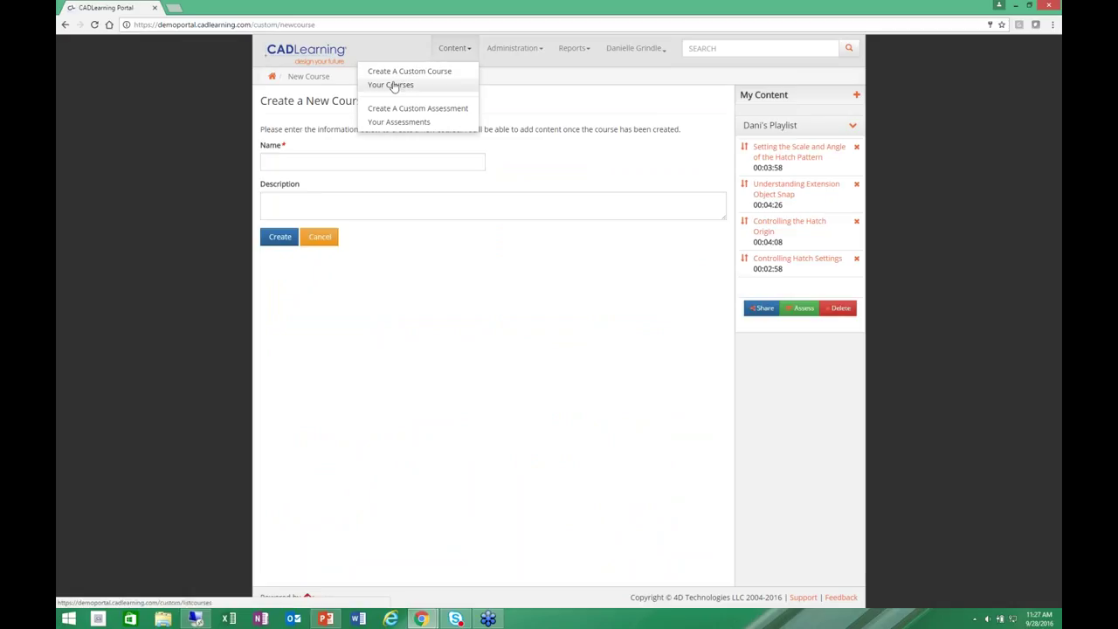
pyautogui.click(392, 85)
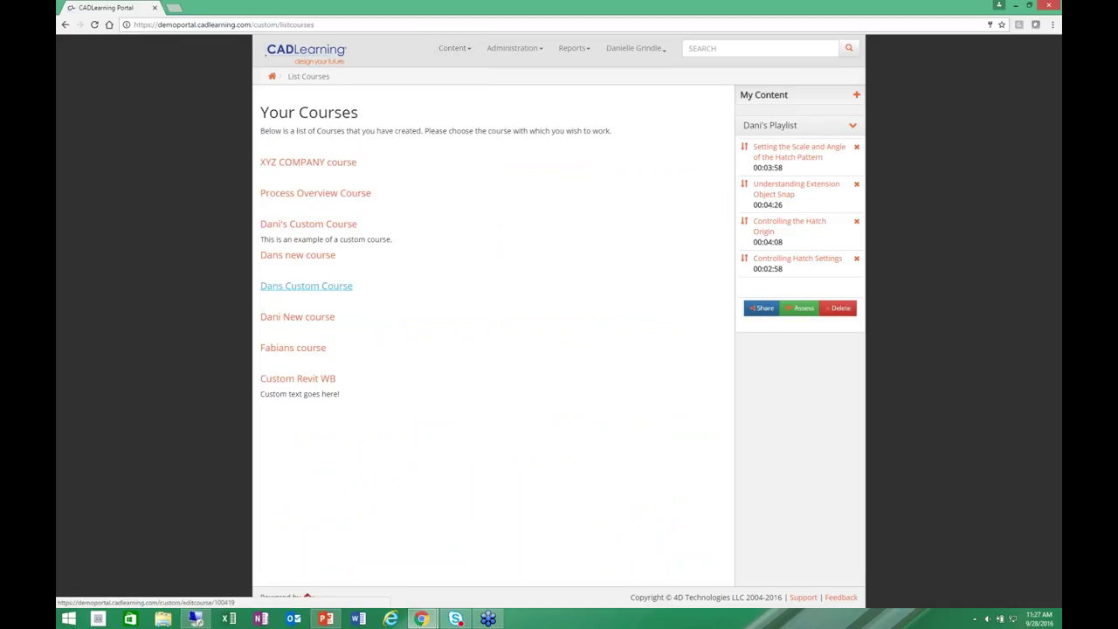
pyautogui.click(310, 228)
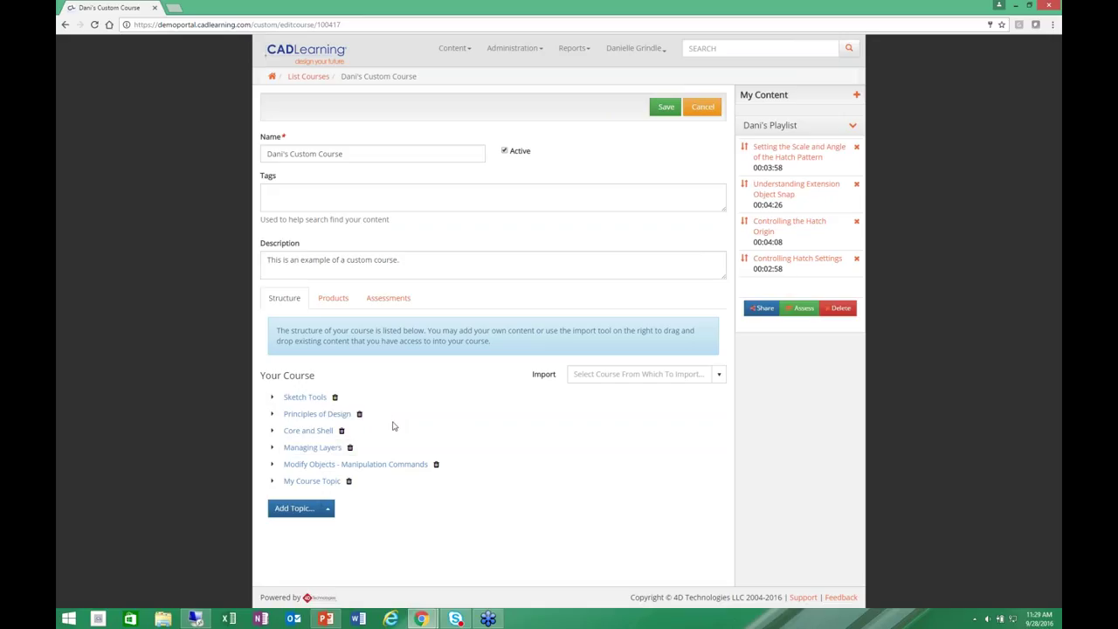
# Import the Starting with a Model topic from 123D Make 2015 below Principles of Design.
pyautogui.click(720, 377)
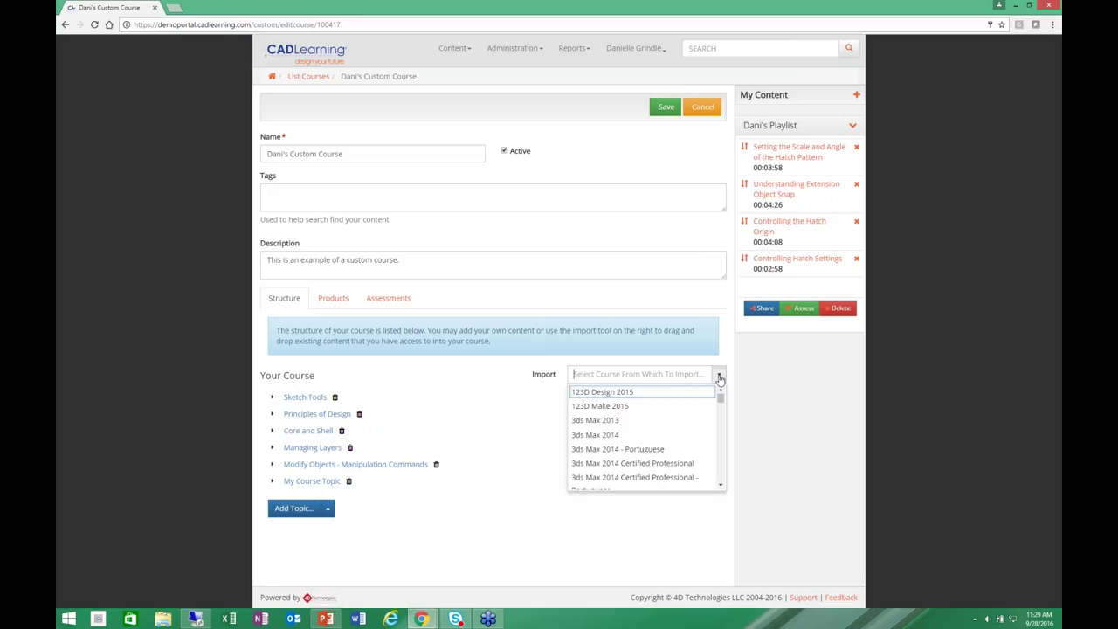
pyautogui.click(601, 407)
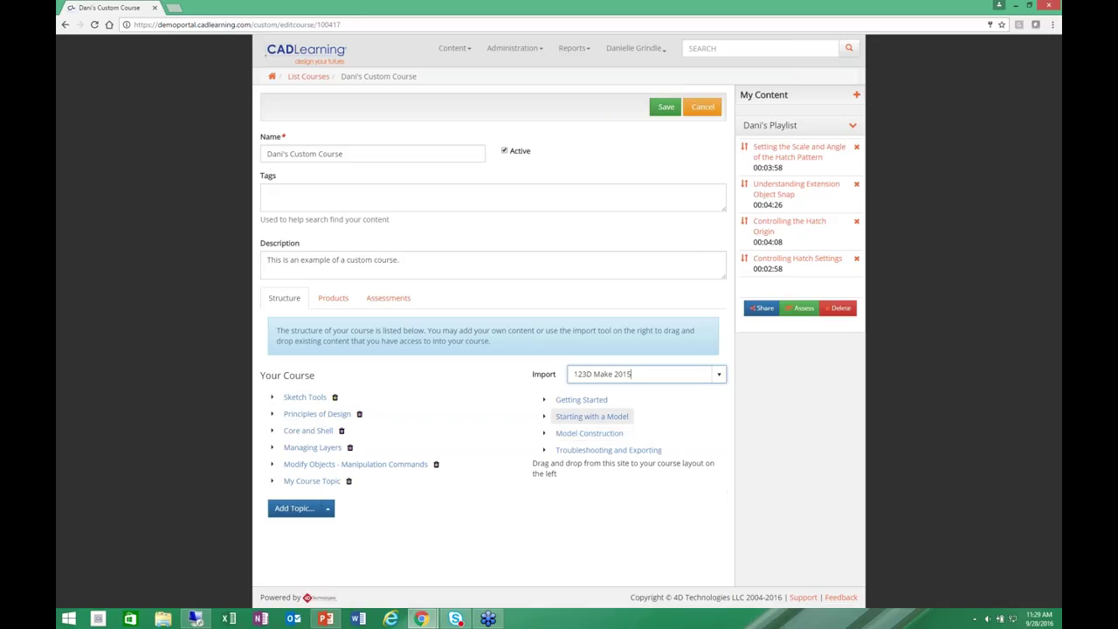
pyautogui.click(545, 418)
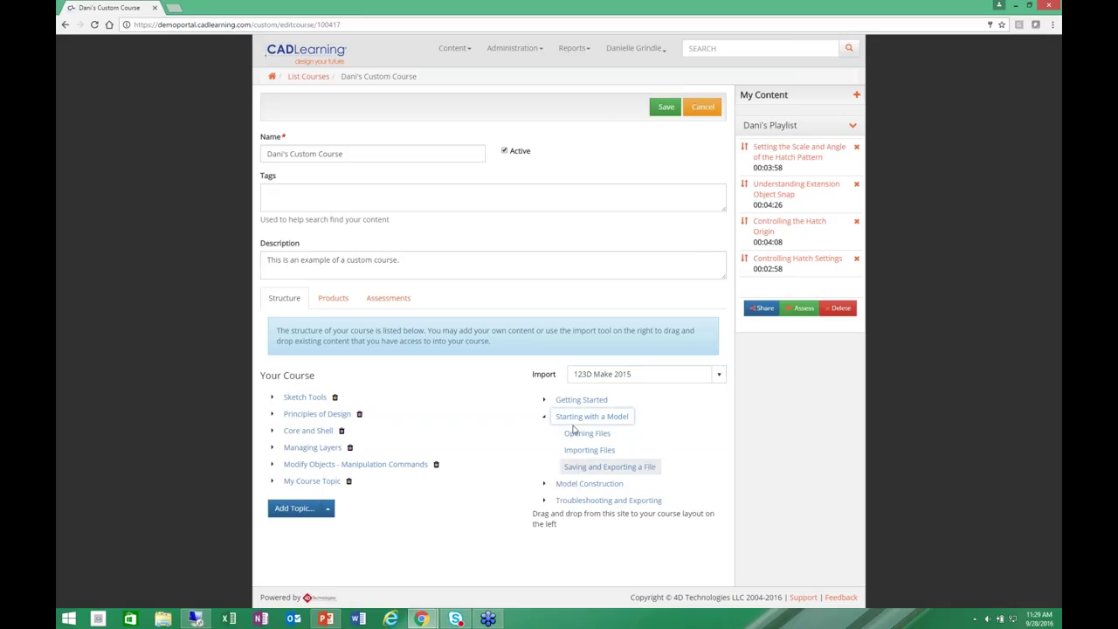
pyautogui.click(545, 420)
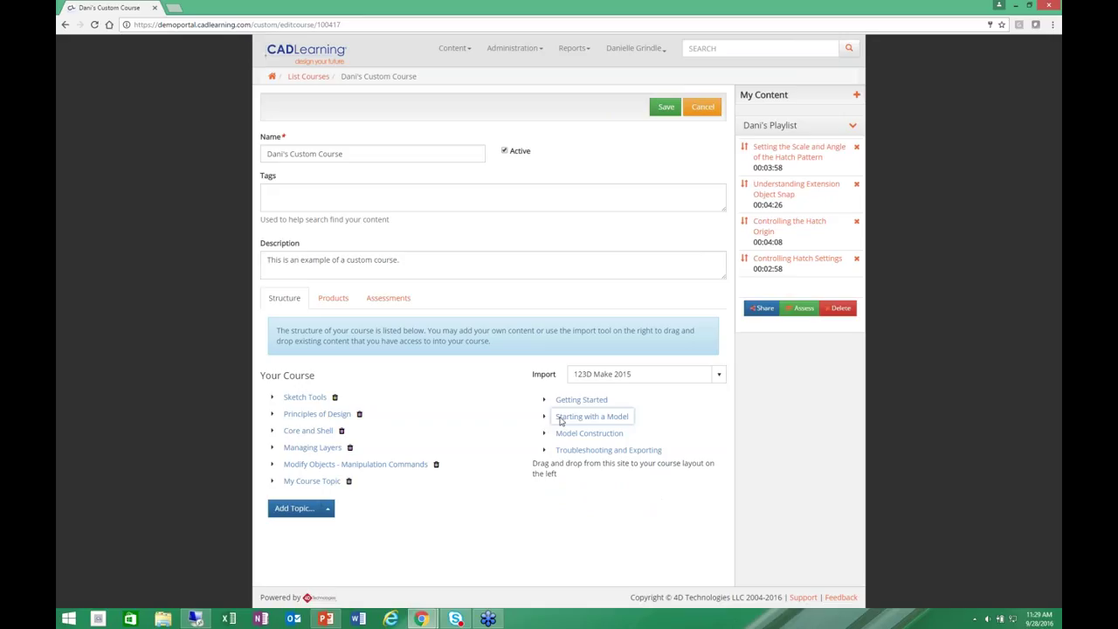
pyautogui.moveTo(559, 416); pyautogui.dragTo(327, 426)
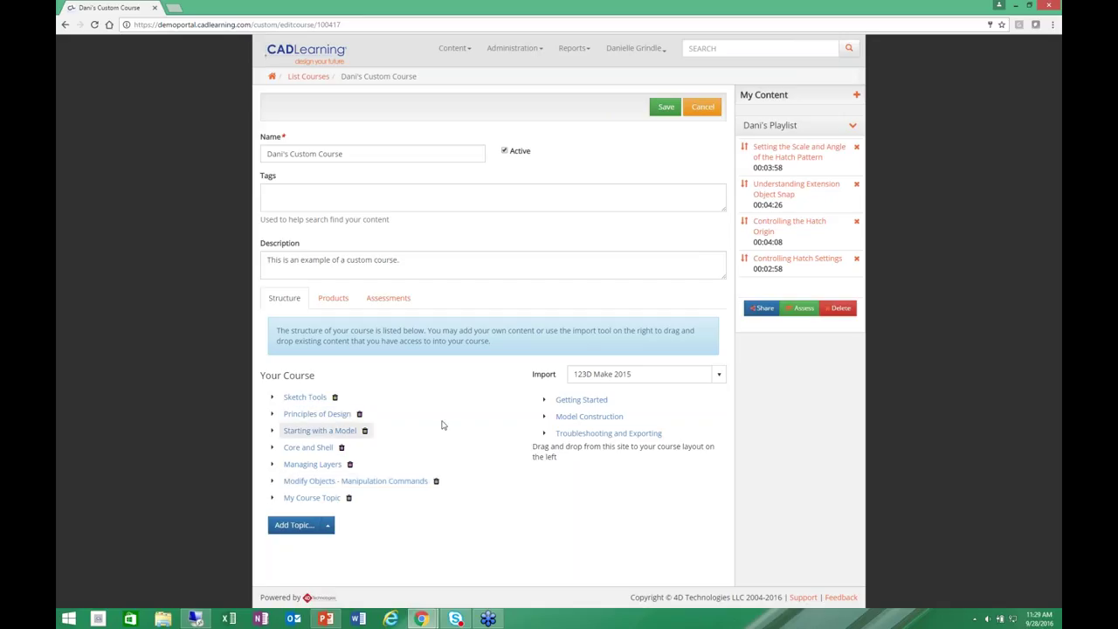
pyautogui.click(272, 432)
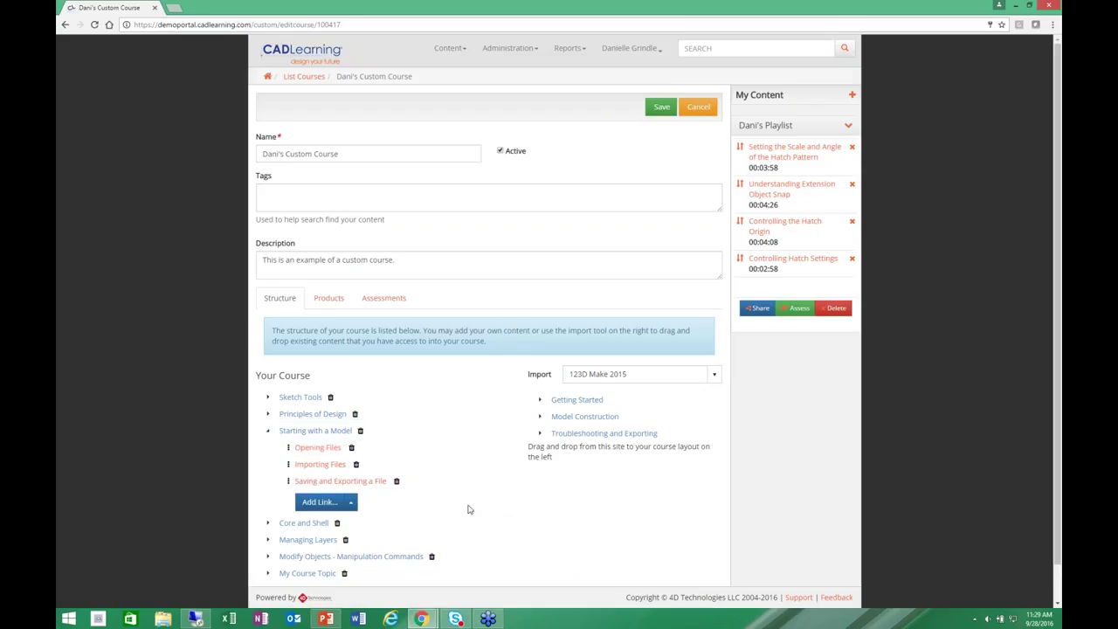
# Expand My Course Topic to show Dani's Lesson and the Autodesk University link, then close that site.
pyautogui.click(268, 430)
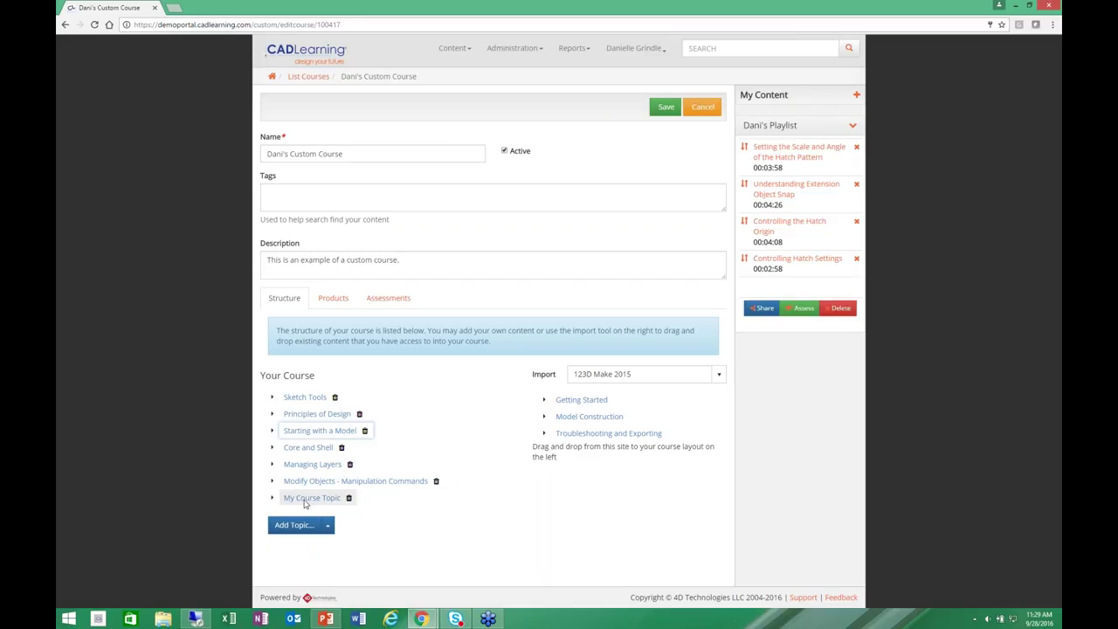
pyautogui.click(274, 498)
pyautogui.click(275, 498)
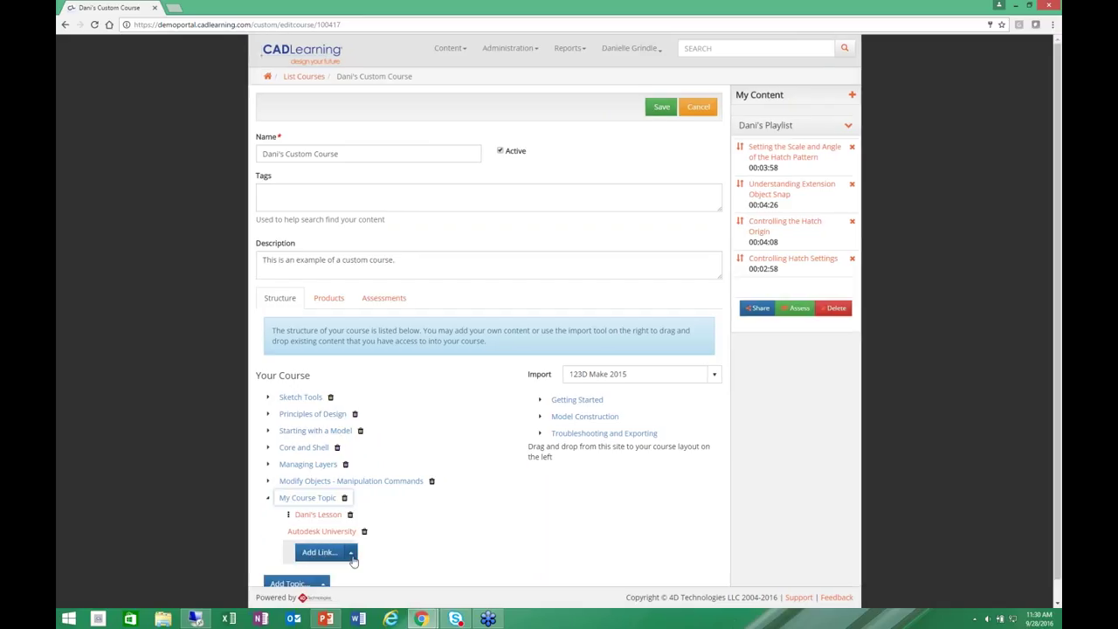
pyautogui.click(350, 554)
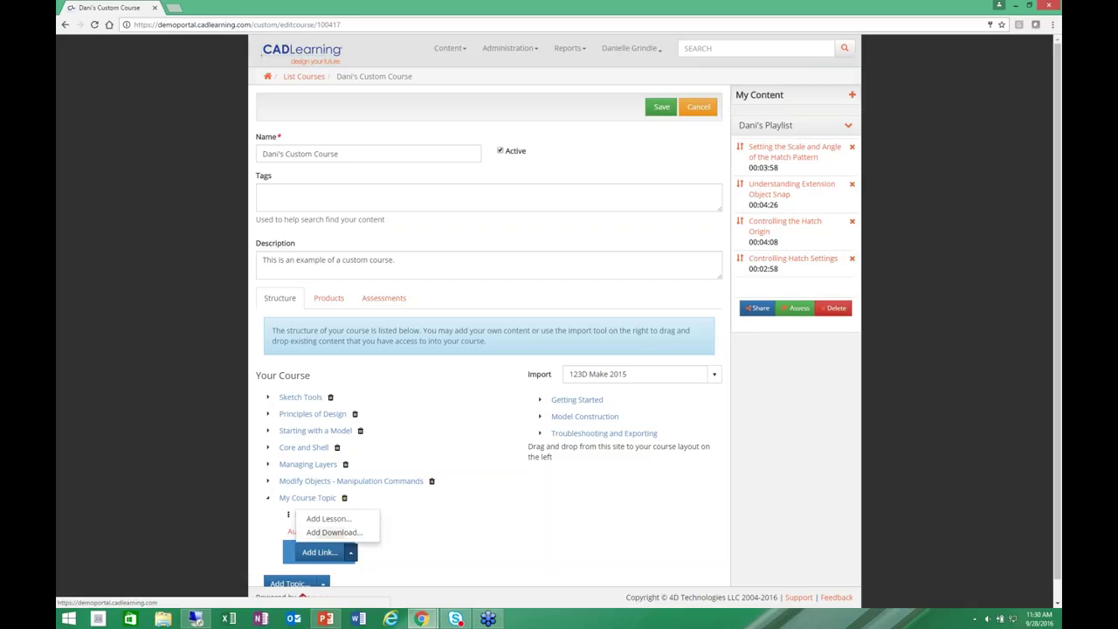
pyautogui.click(395, 564)
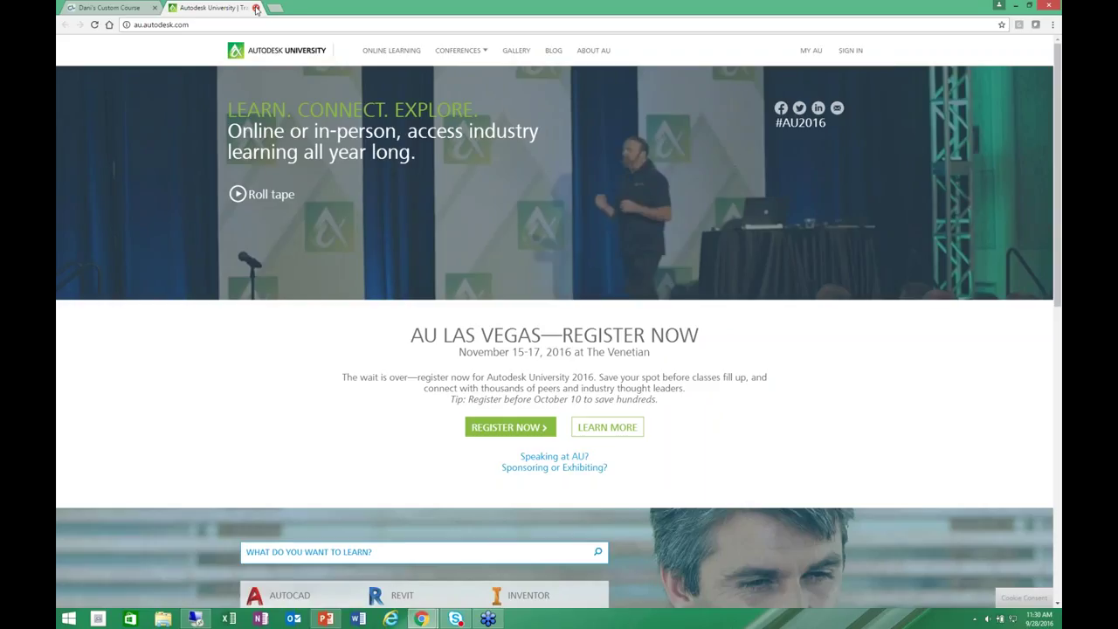
pyautogui.click(256, 8)
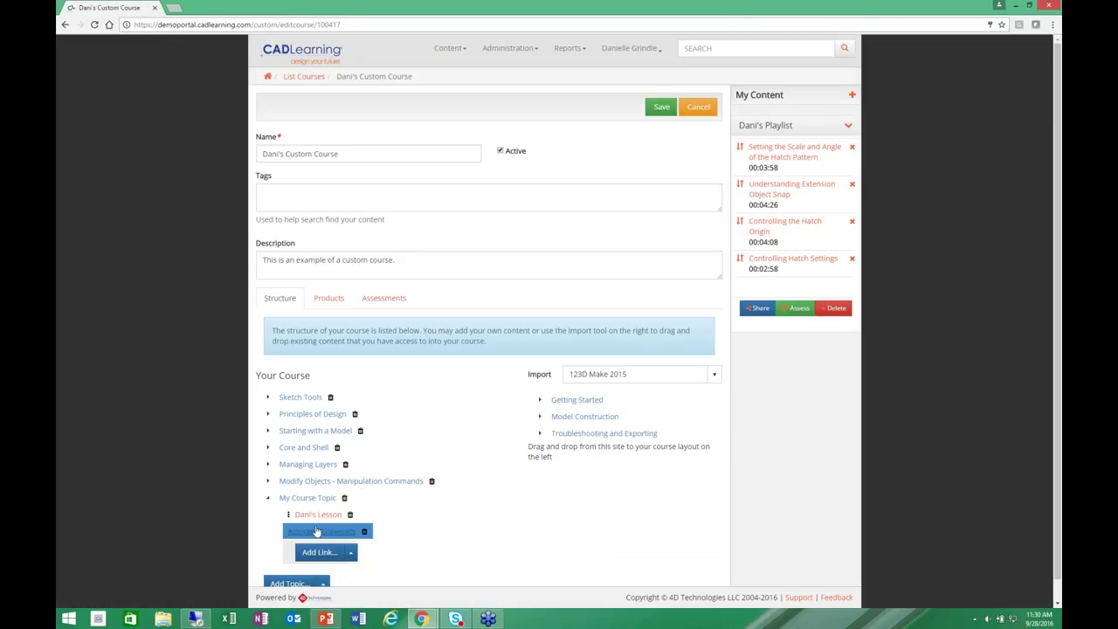
# Edit Dani's Lesson, viewing its Content and then its Resources listing the two DWG exercise files.
pyautogui.click(318, 515)
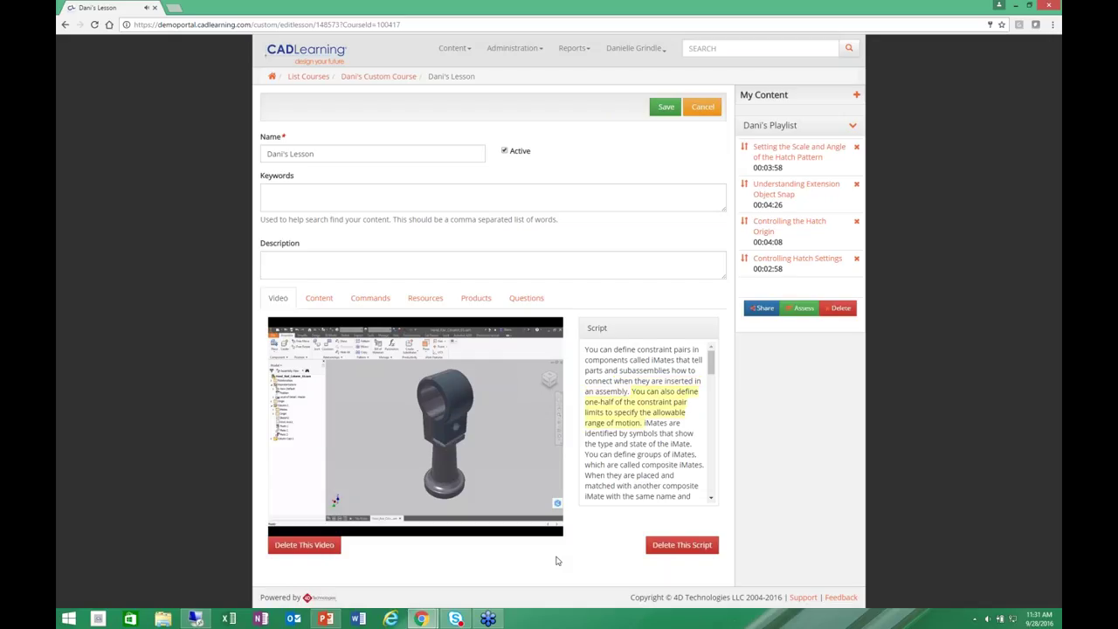
pyautogui.click(319, 298)
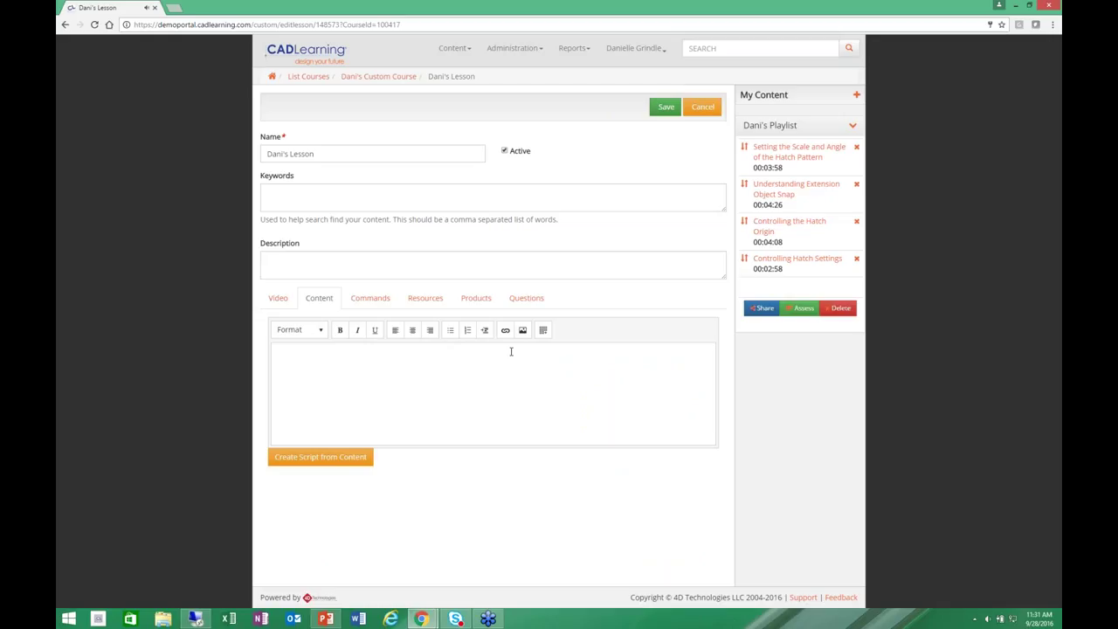
pyautogui.click(422, 300)
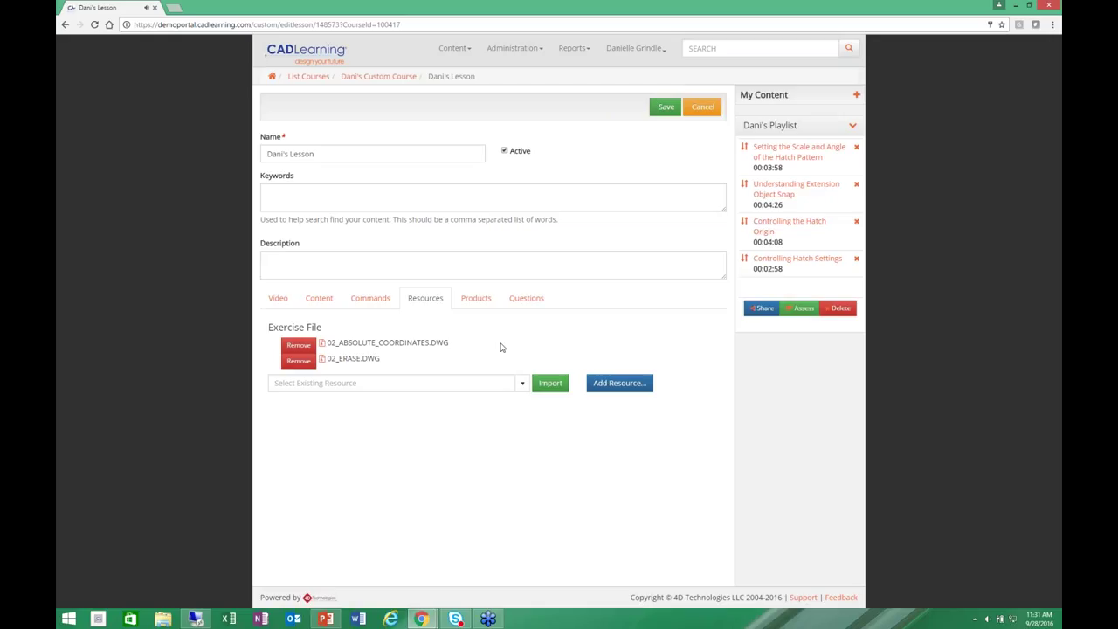
# Check Dani's Lesson's Inventor 2016 product, its linked commands, and its empty Questions list.
pyautogui.click(476, 298)
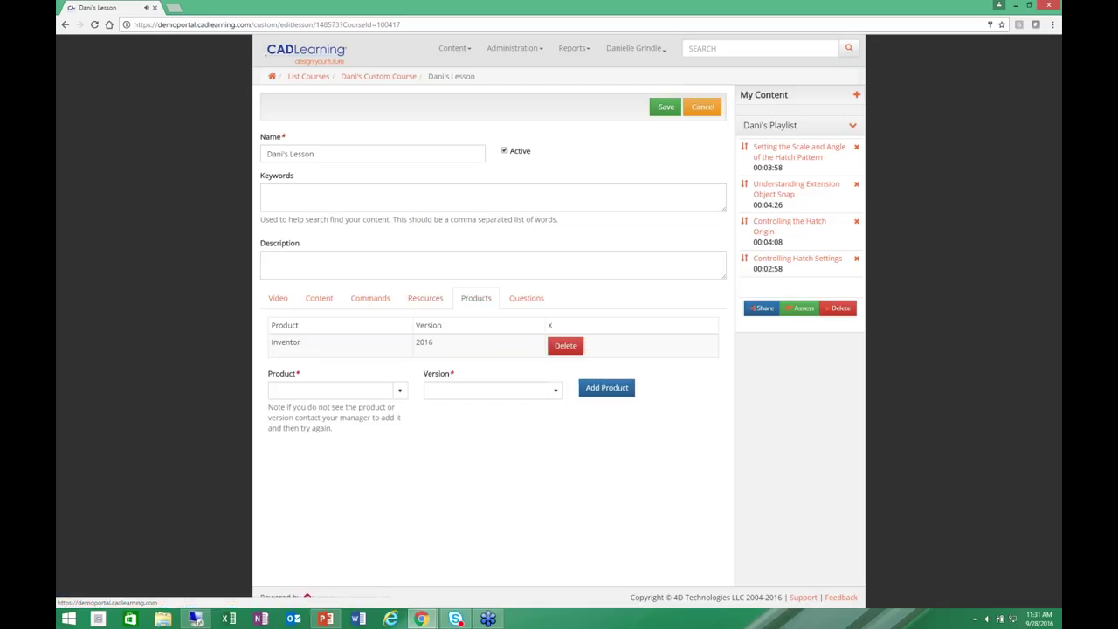
pyautogui.click(369, 300)
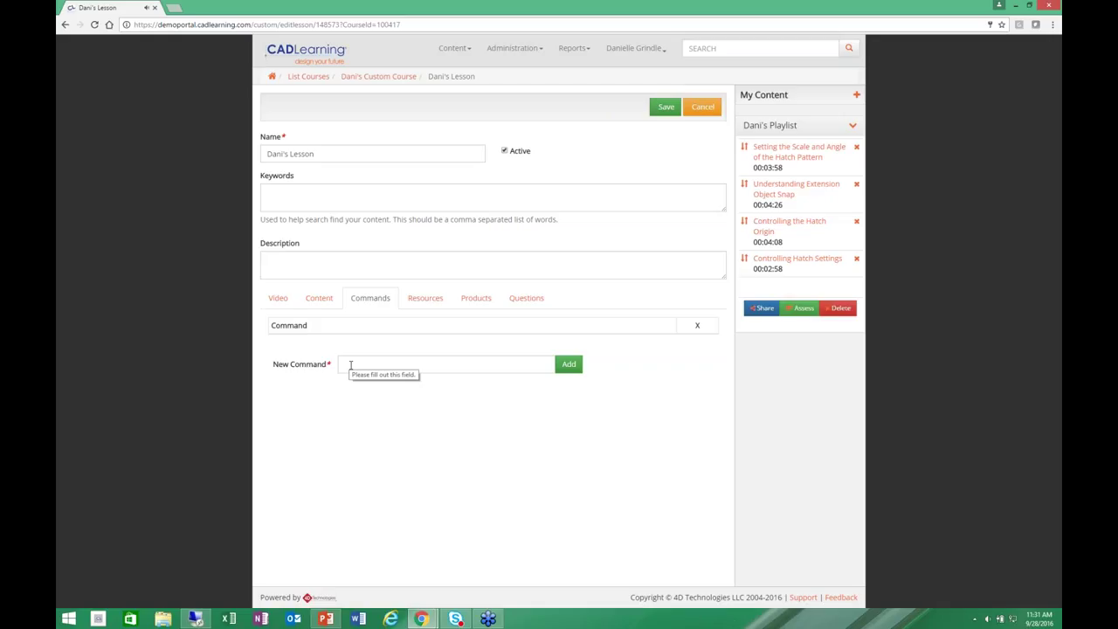
pyautogui.click(524, 299)
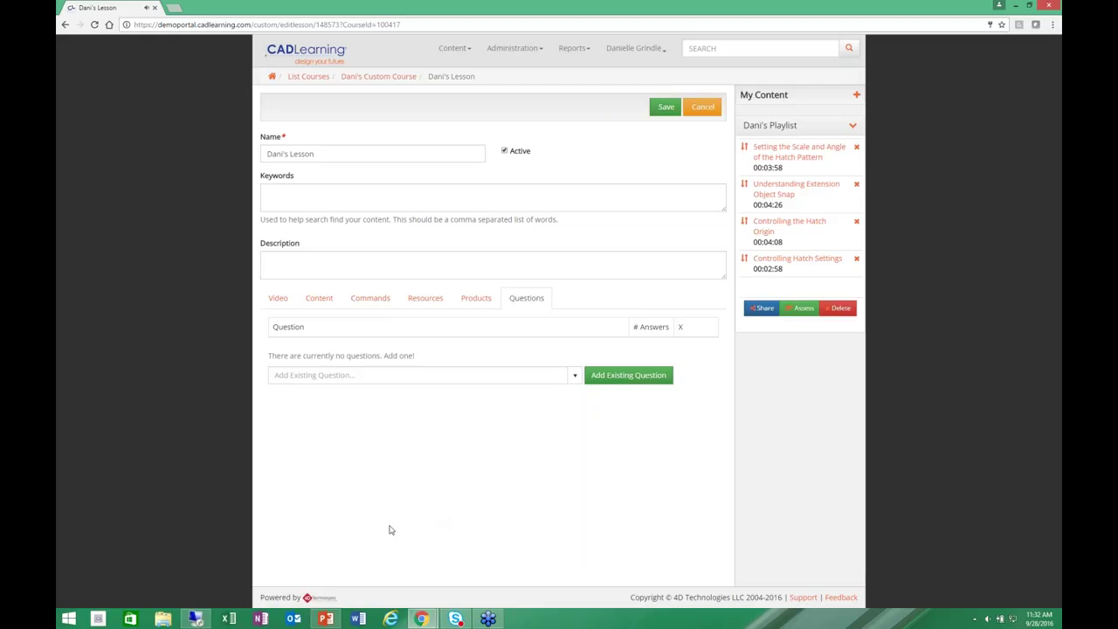
# Preview Dani's Custom Course with all topics expanded, then return to the dashboard's Content options.
pyautogui.click(289, 77)
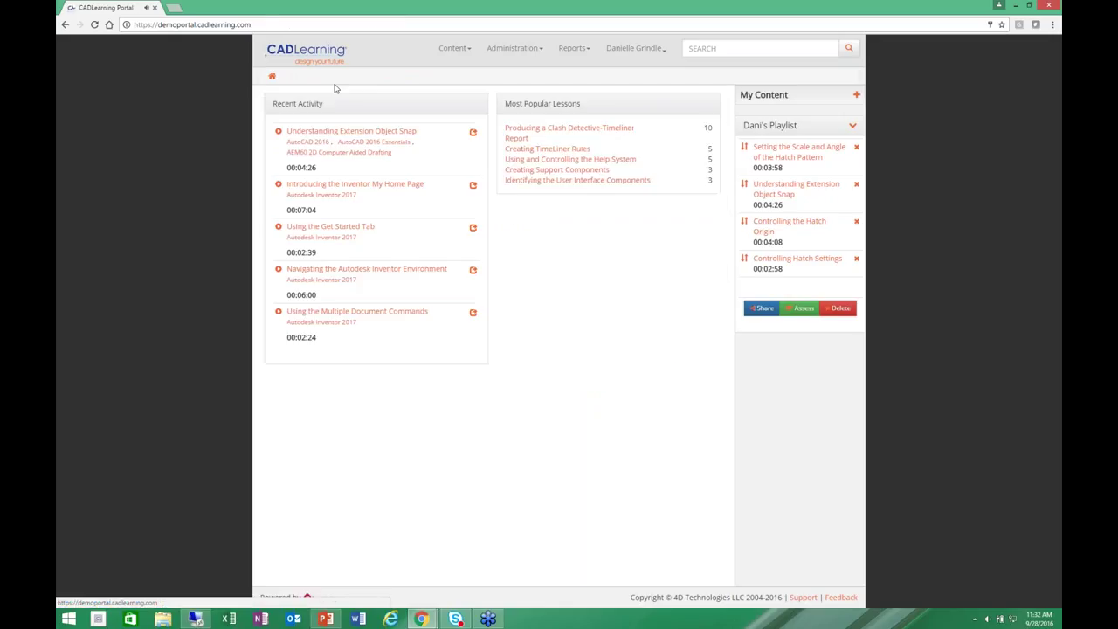
pyautogui.click(321, 138)
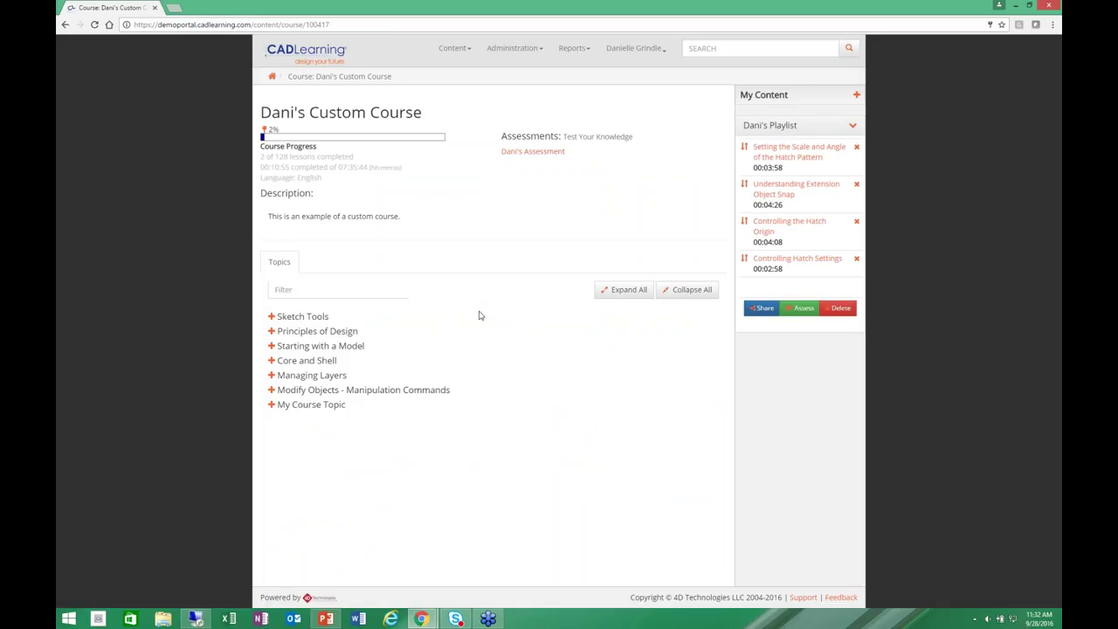
pyautogui.click(622, 290)
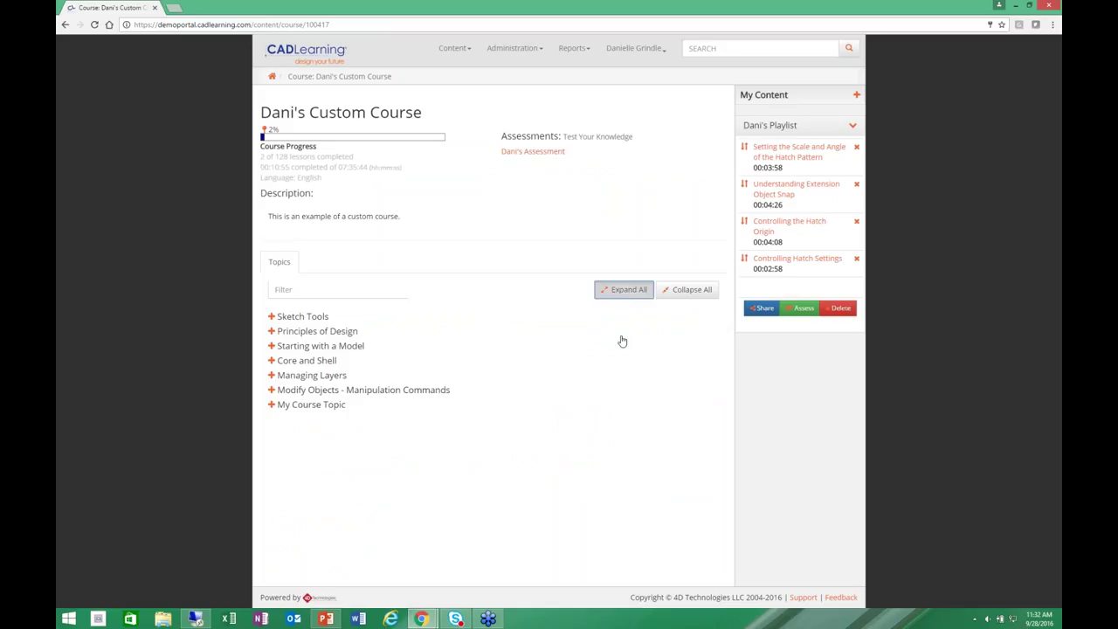
pyautogui.scroll(-4, 601, 374)
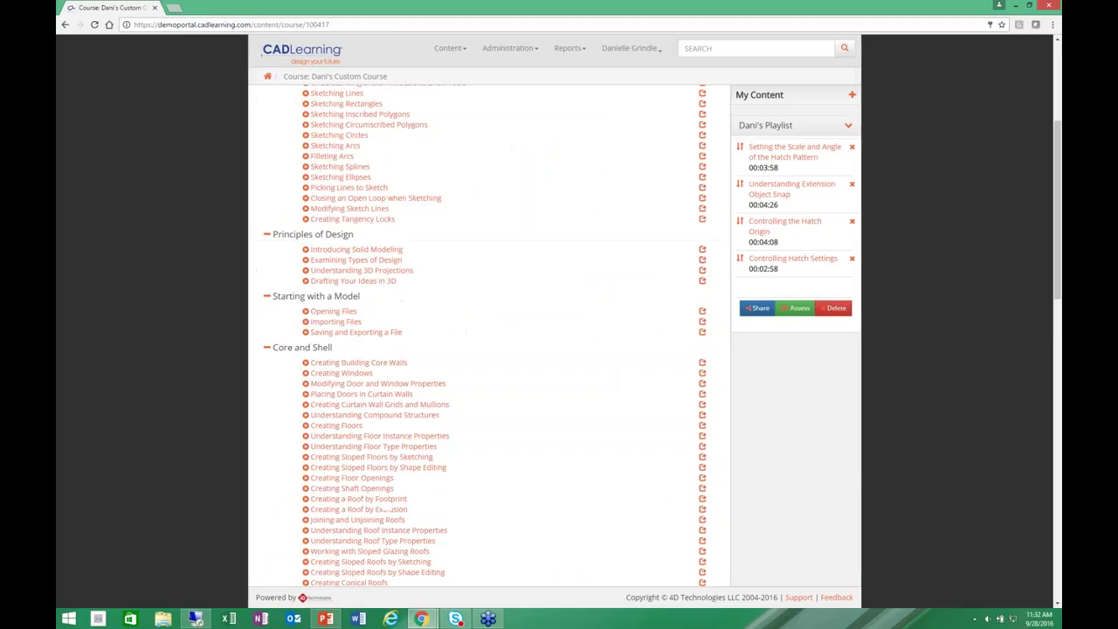
pyautogui.scroll(-10, 589, 449)
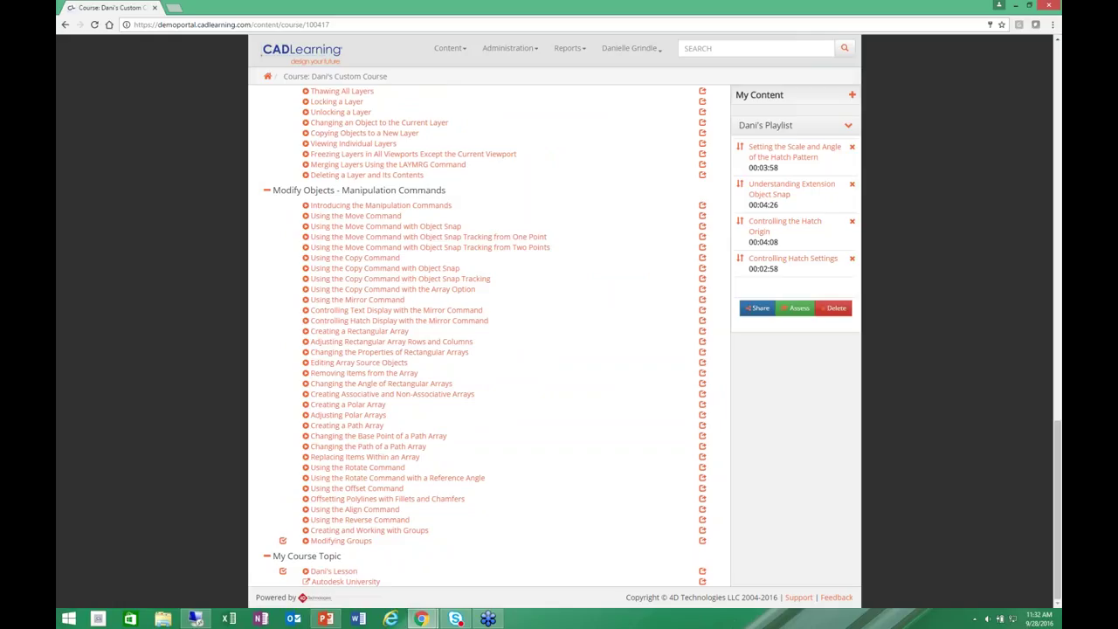
pyautogui.scroll(6, 332, 584)
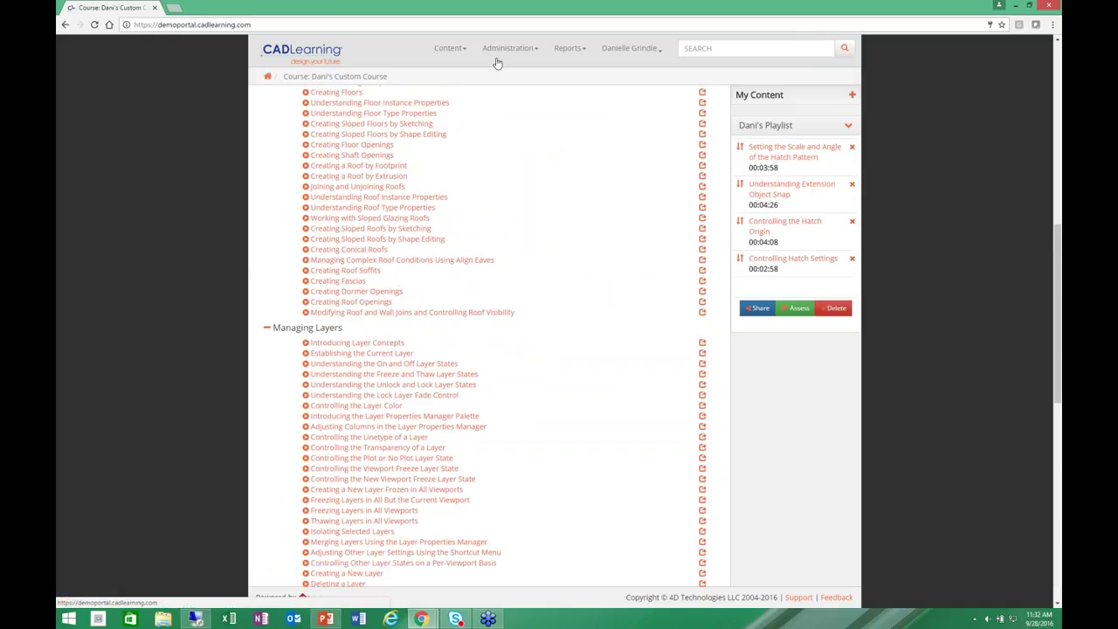
pyautogui.click(498, 60)
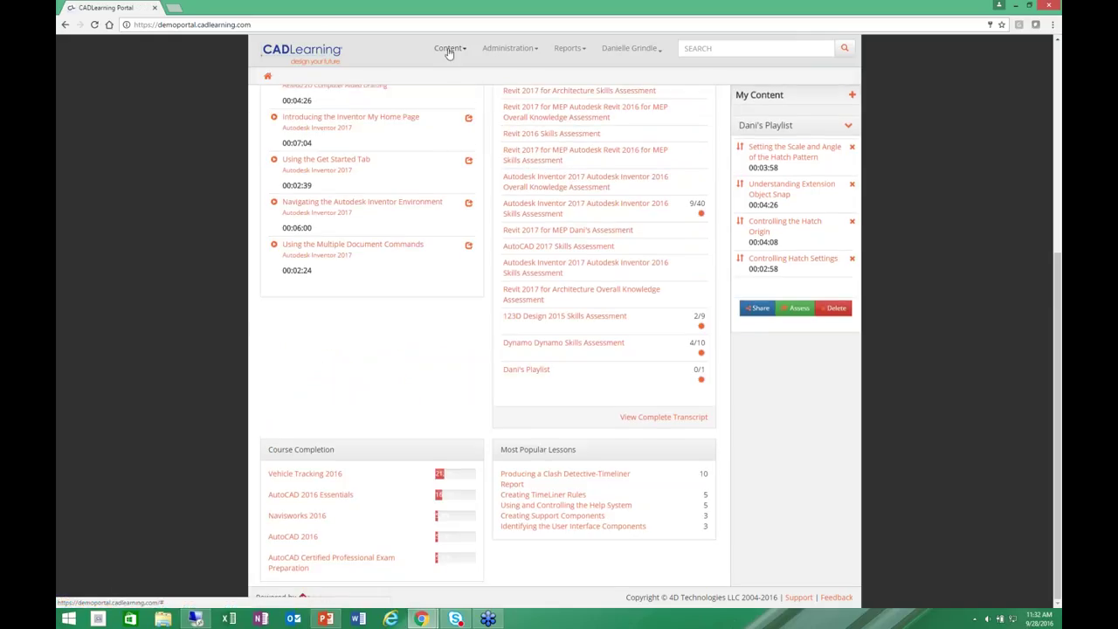
pyautogui.click(447, 48)
pyautogui.click(399, 85)
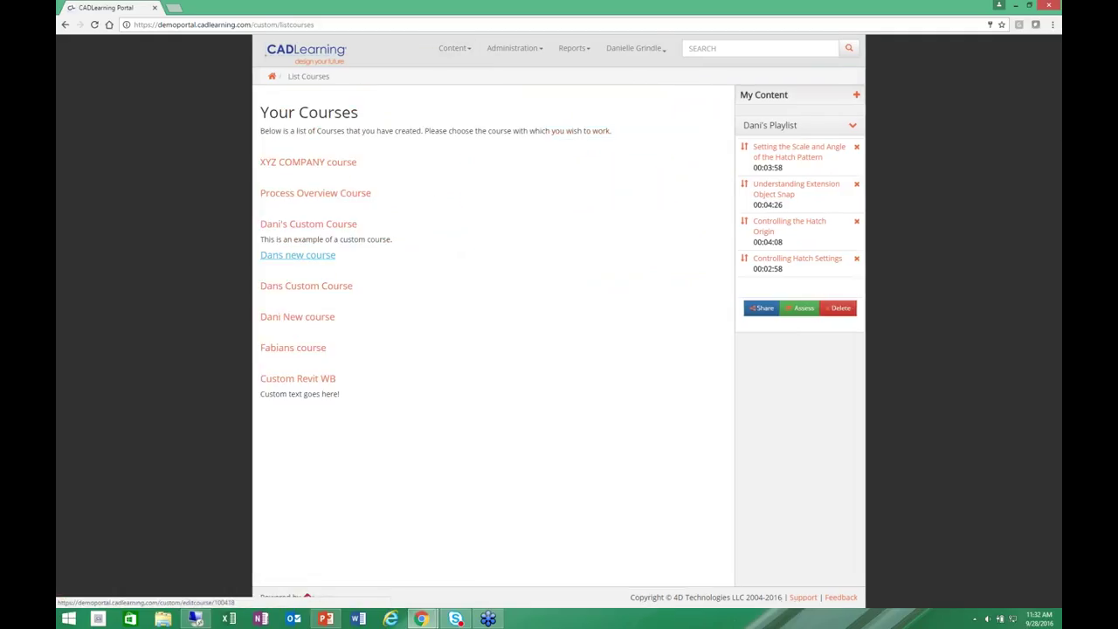
pyautogui.click(306, 226)
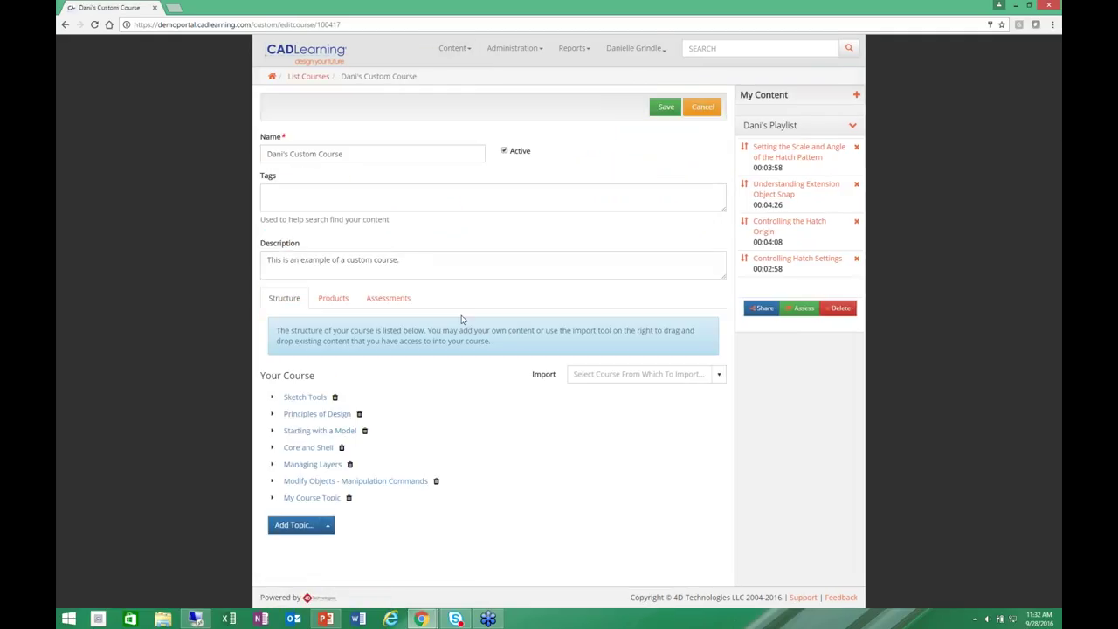
pyautogui.click(389, 301)
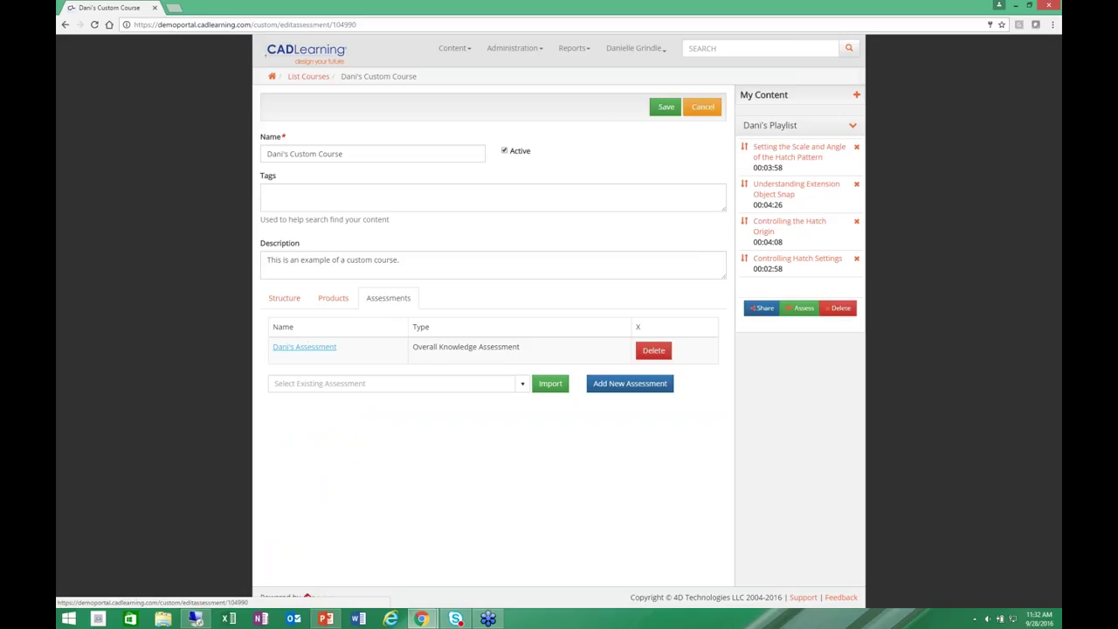
pyautogui.click(305, 348)
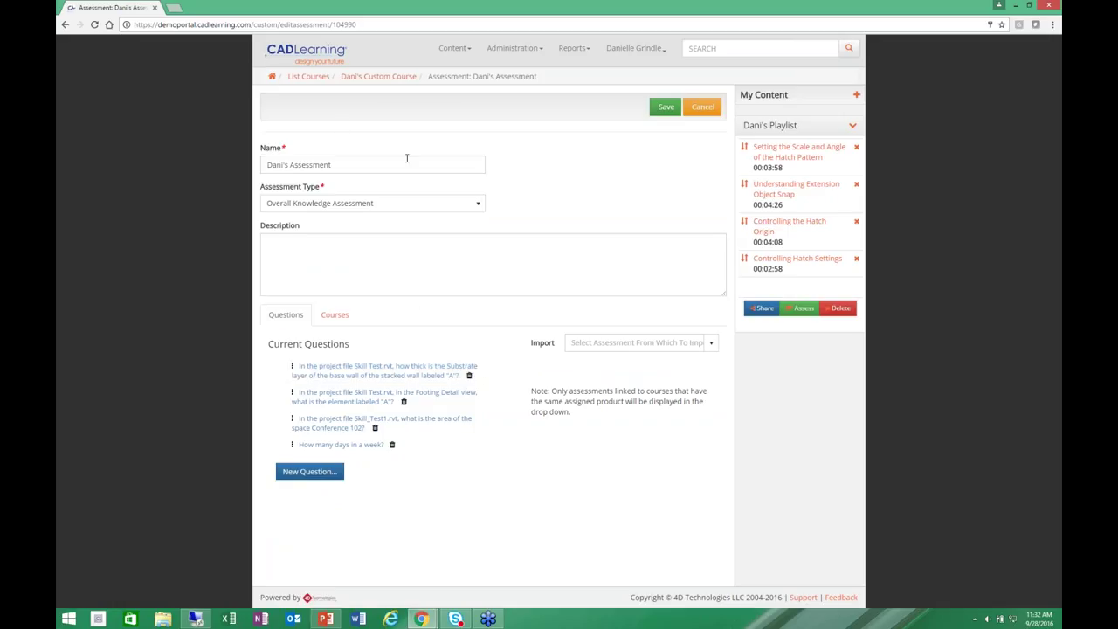
pyautogui.click(480, 204)
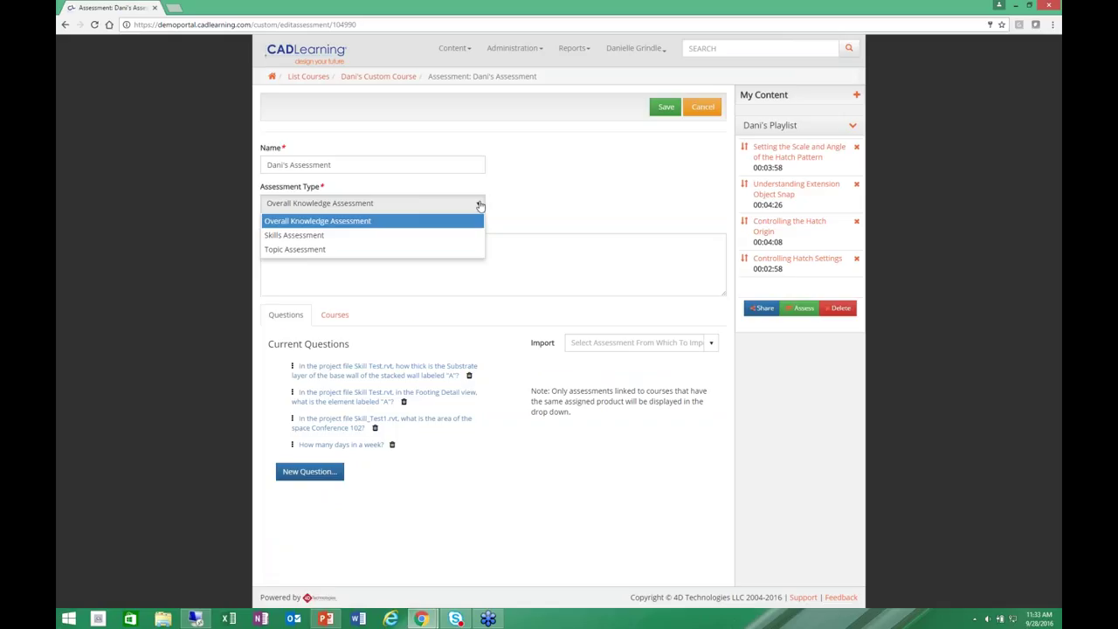
pyautogui.click(480, 205)
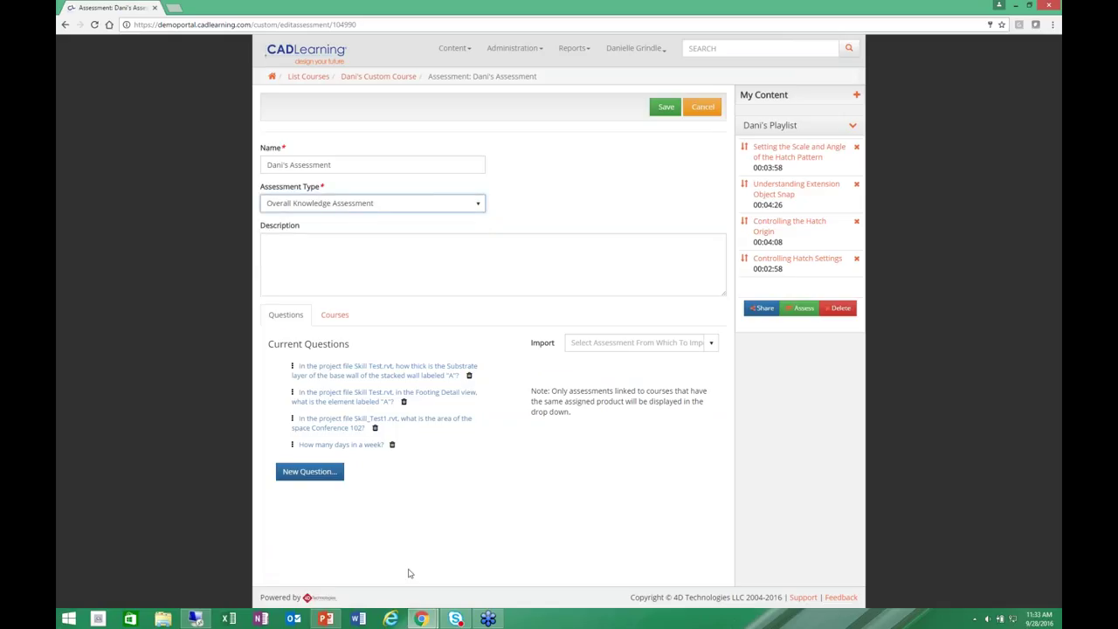
pyautogui.click(712, 345)
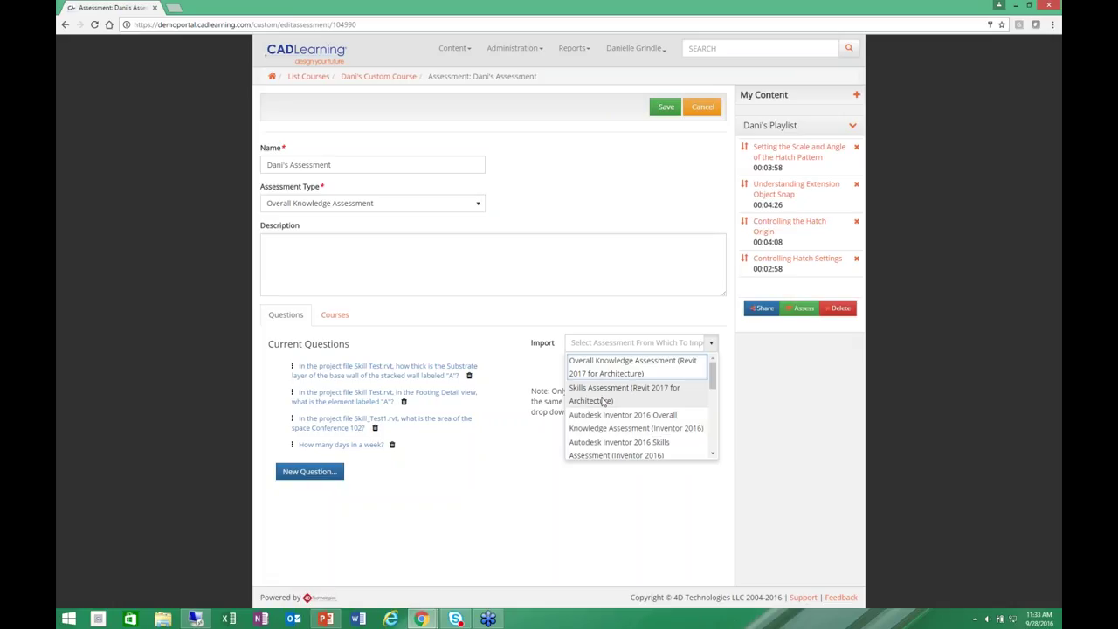
pyautogui.click(516, 521)
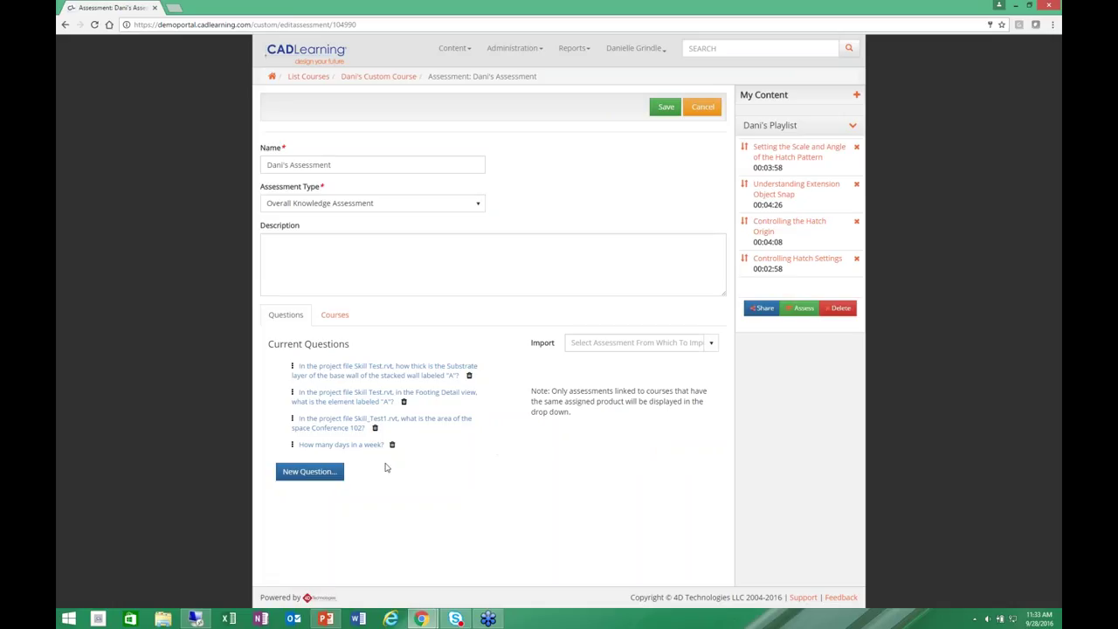
# Create a new assessment question worded 'How many hours in the day'.
pyautogui.click(320, 471)
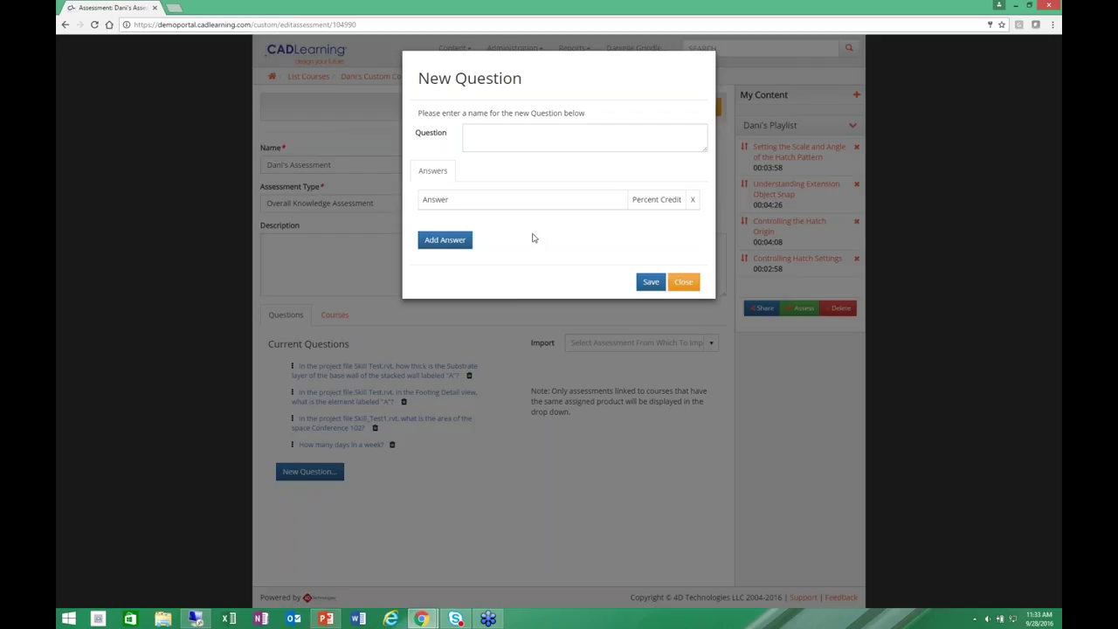
pyautogui.click(524, 137)
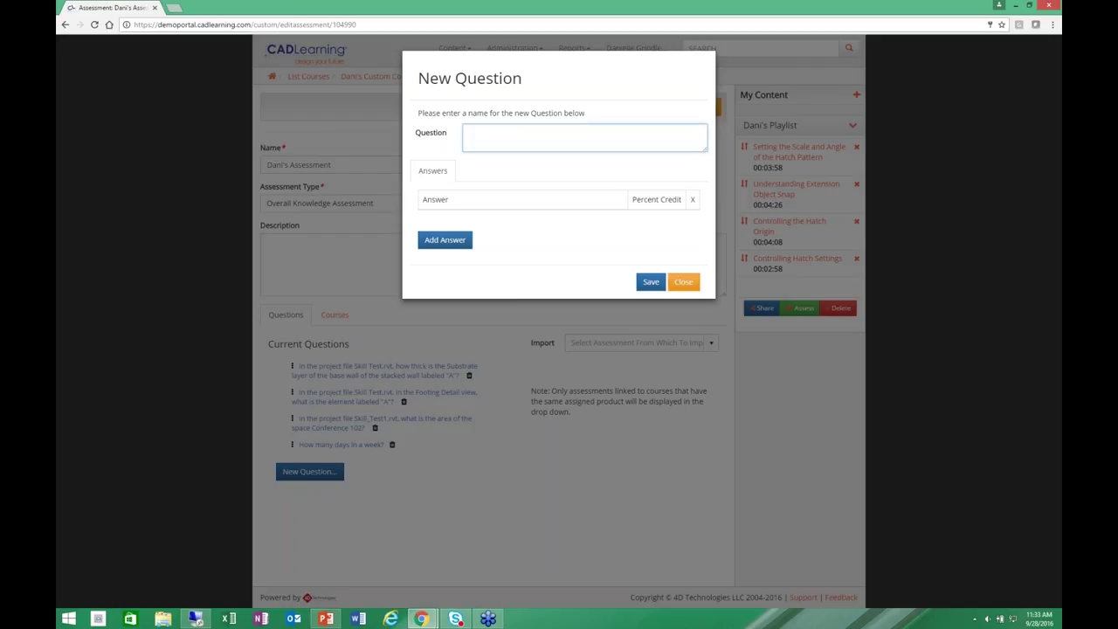
pyautogui.write('How many hours in the day?')
# Give the question answer 24 at 100 percent credit and save it.
pyautogui.click(467, 203)
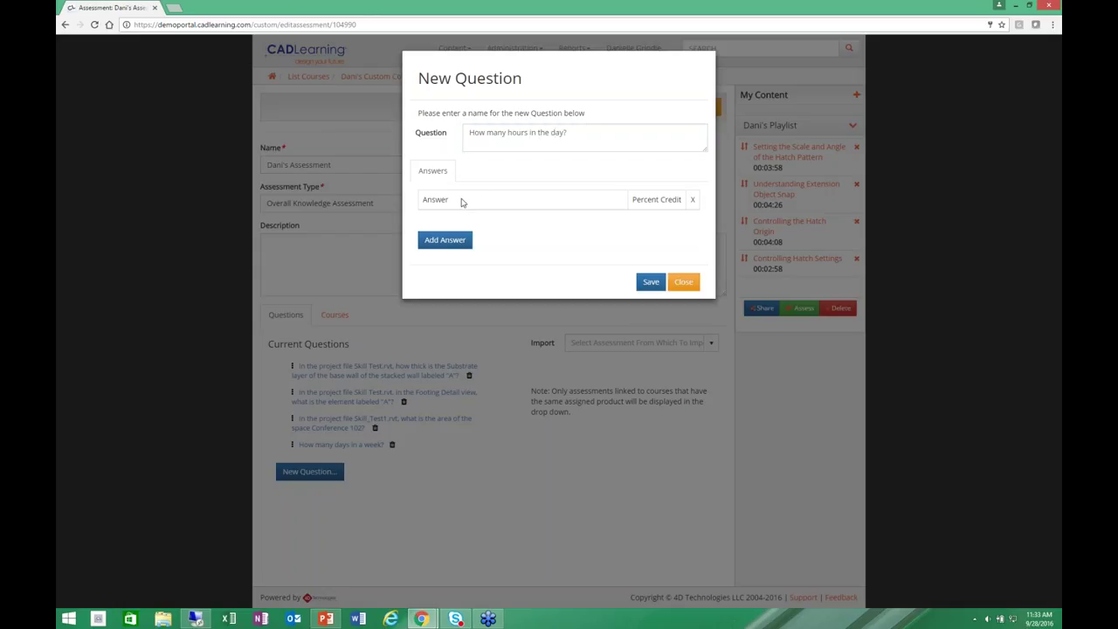
pyautogui.click(445, 239)
pyautogui.click(446, 224)
pyautogui.write('24')
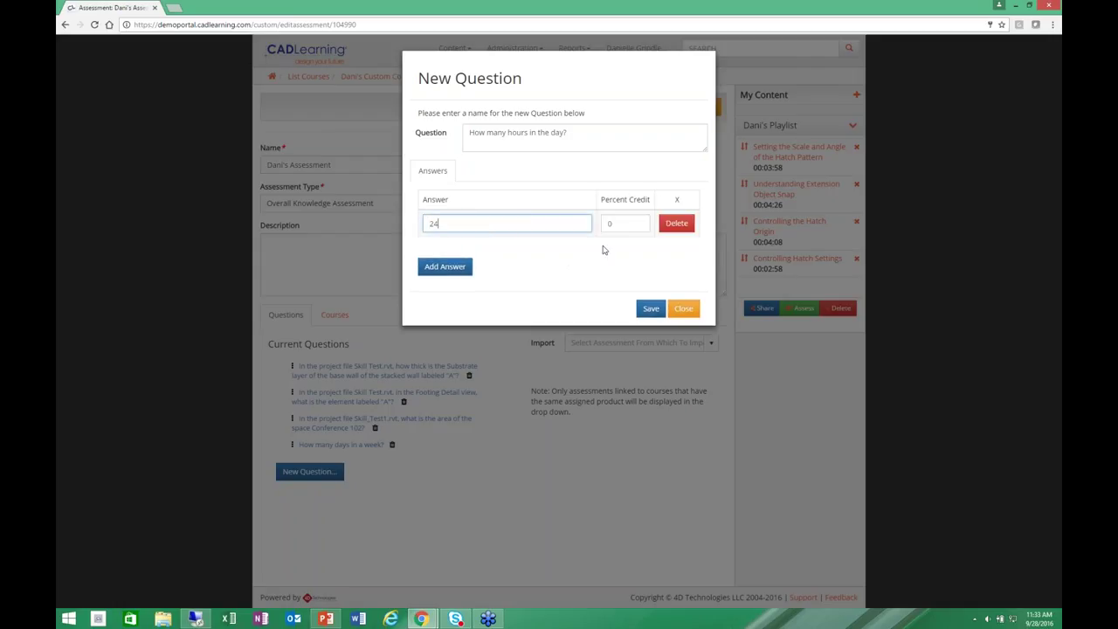
pyautogui.click(608, 223)
pyautogui.write('100')
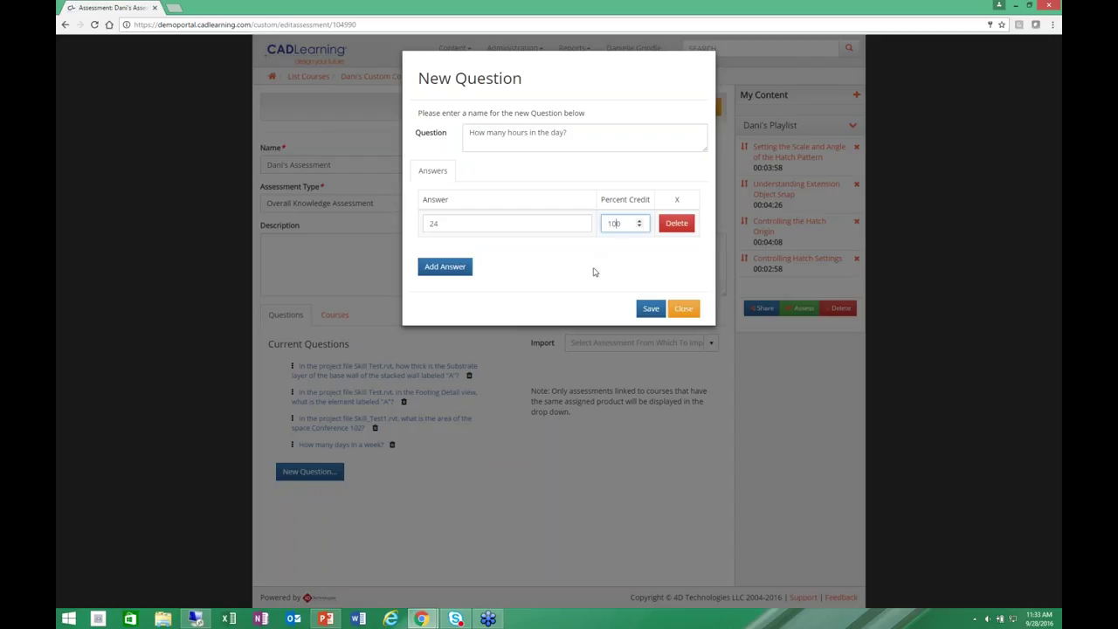
pyautogui.click(651, 308)
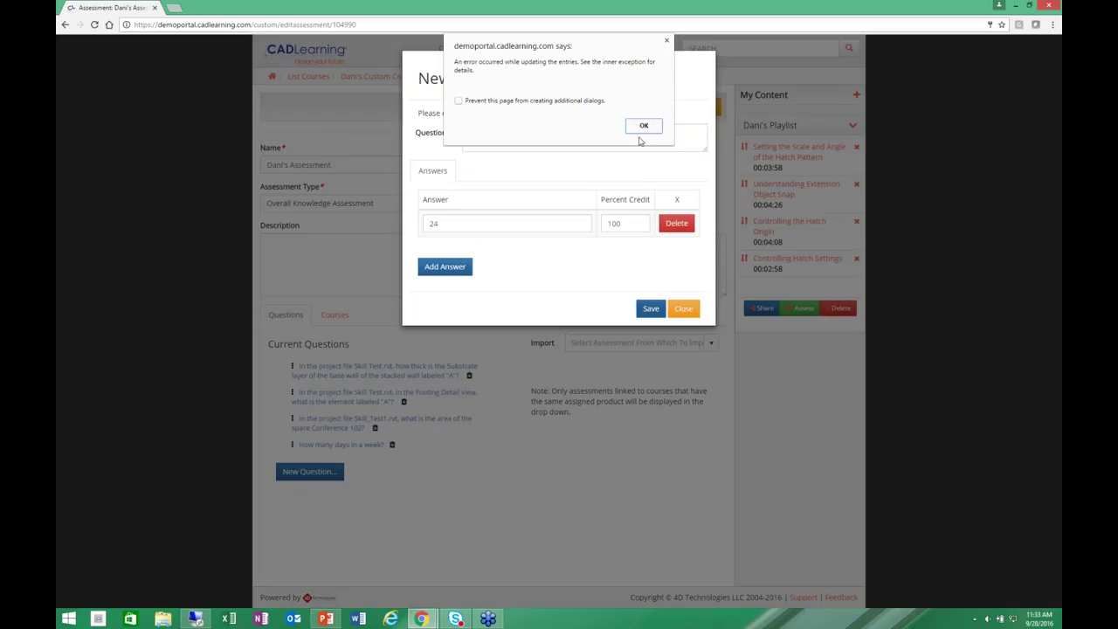
pyautogui.click(644, 126)
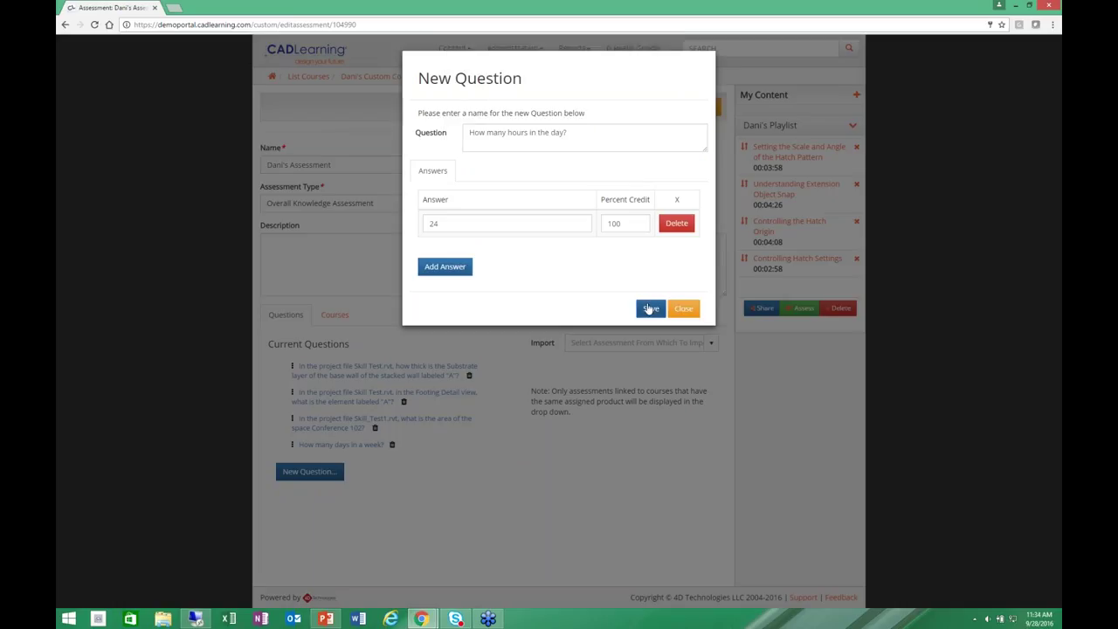
pyautogui.click(649, 310)
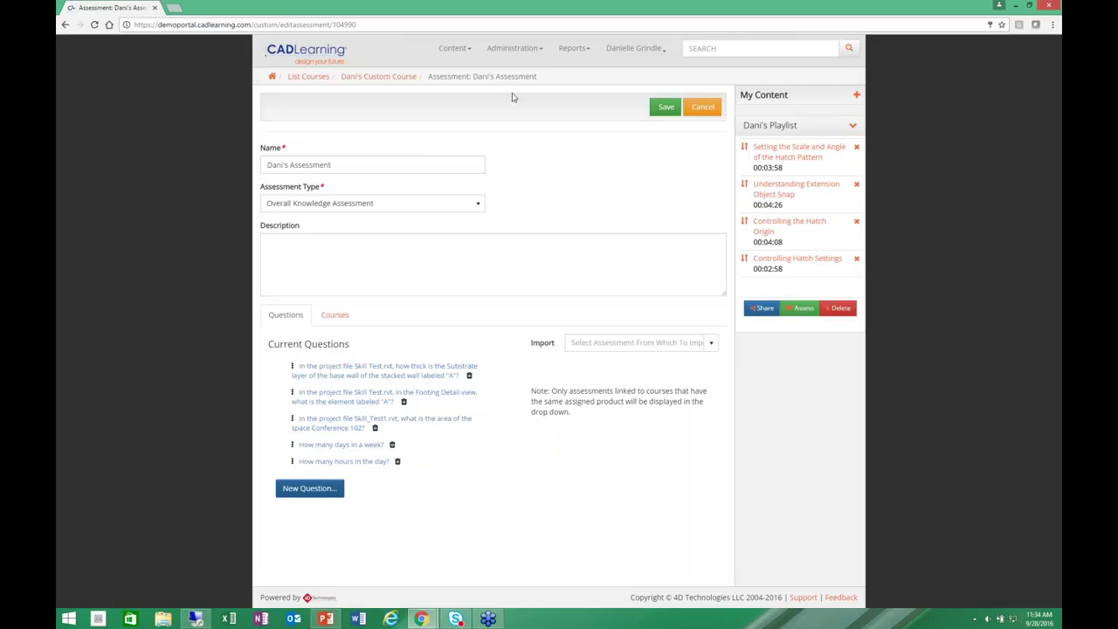
# Start the custom course's assessment as a learner, then return to the portal home page.
pyautogui.click(271, 76)
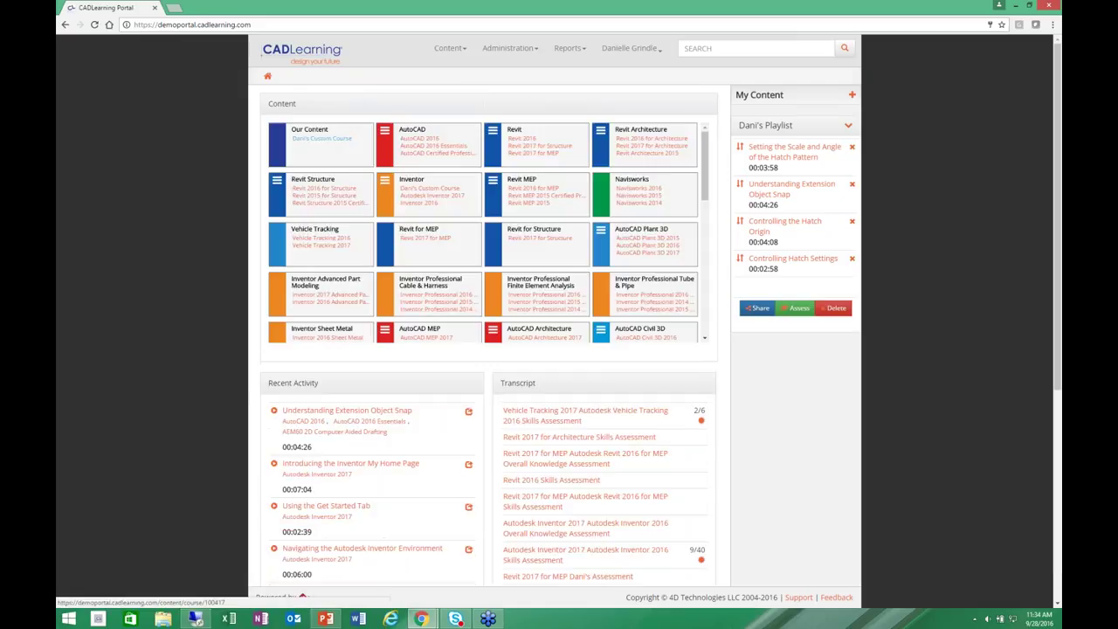
pyautogui.click(550, 154)
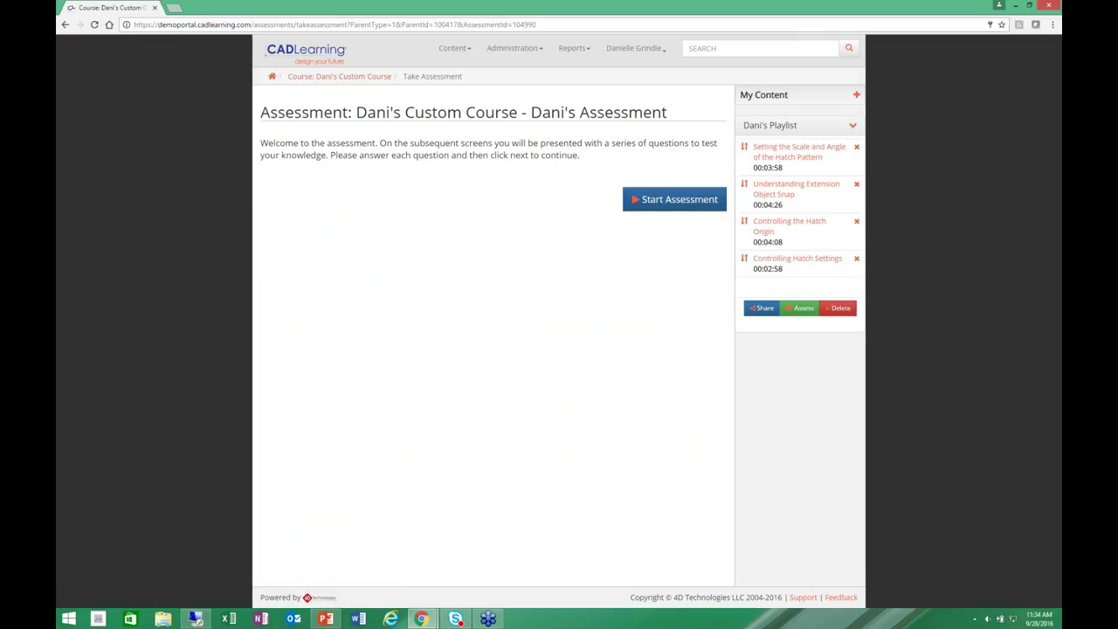
pyautogui.click(675, 200)
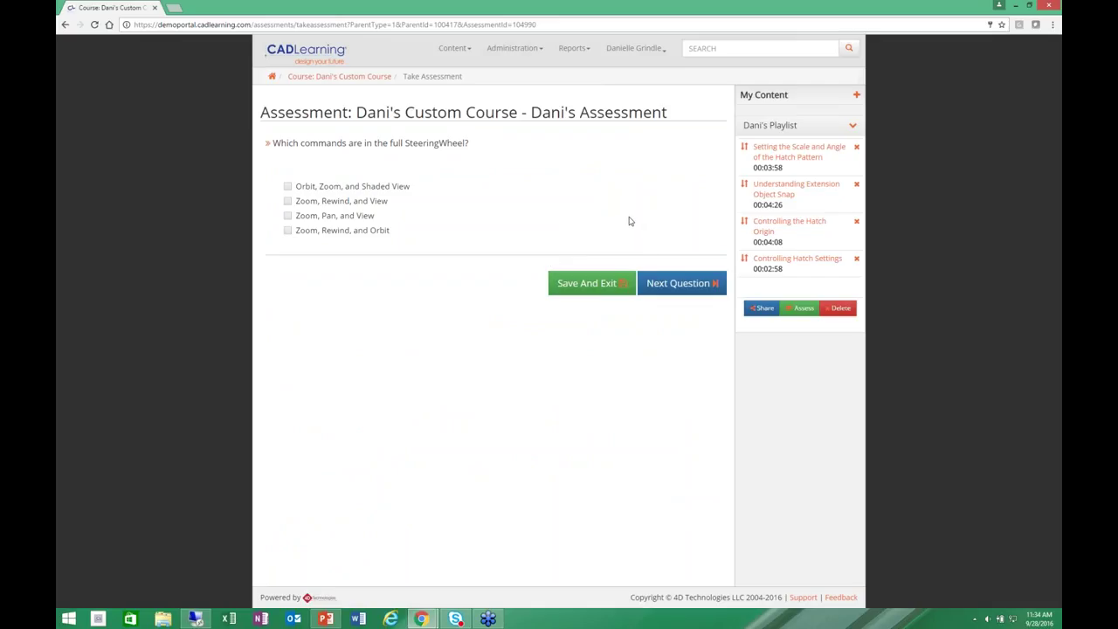
pyautogui.click(273, 79)
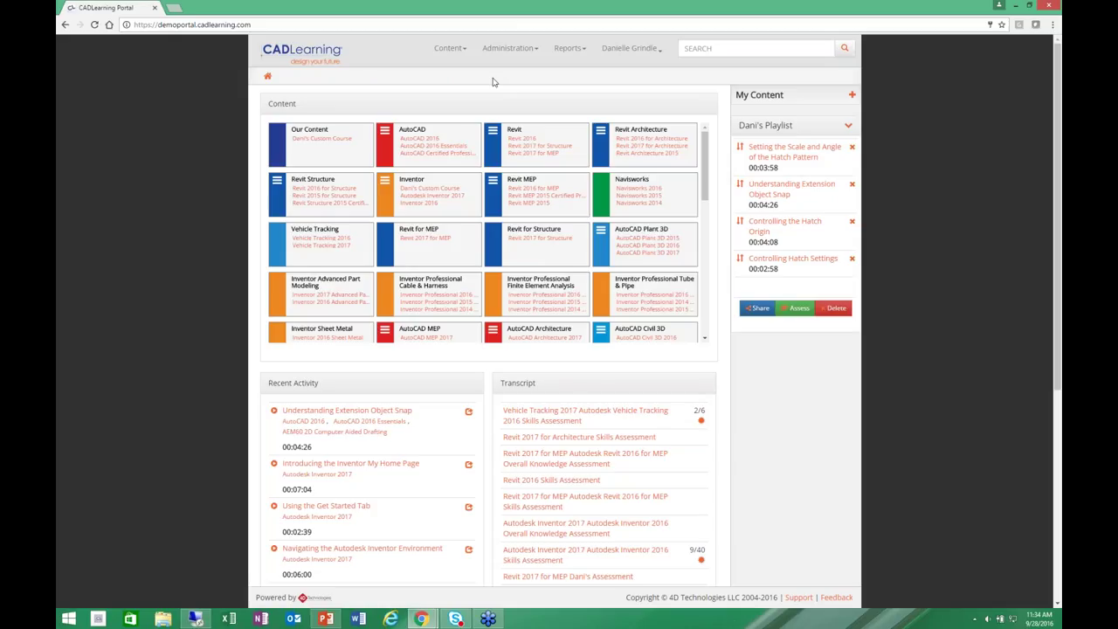
# Open the All Activity By User report, inspect the Topics column options, and scroll its rows.
pyautogui.click(570, 50)
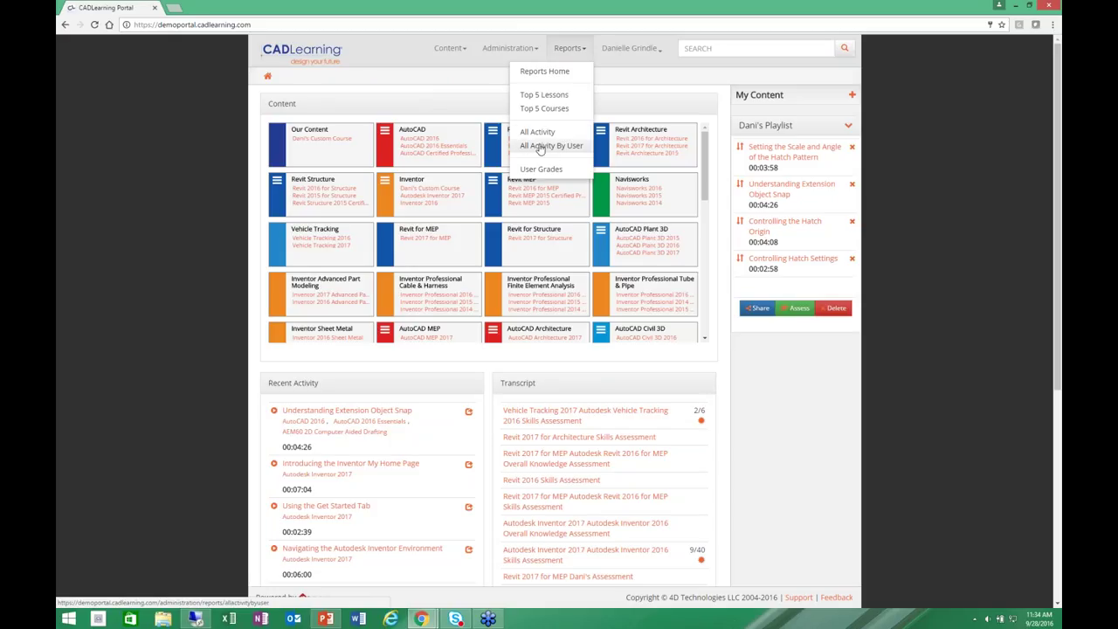
pyautogui.click(544, 147)
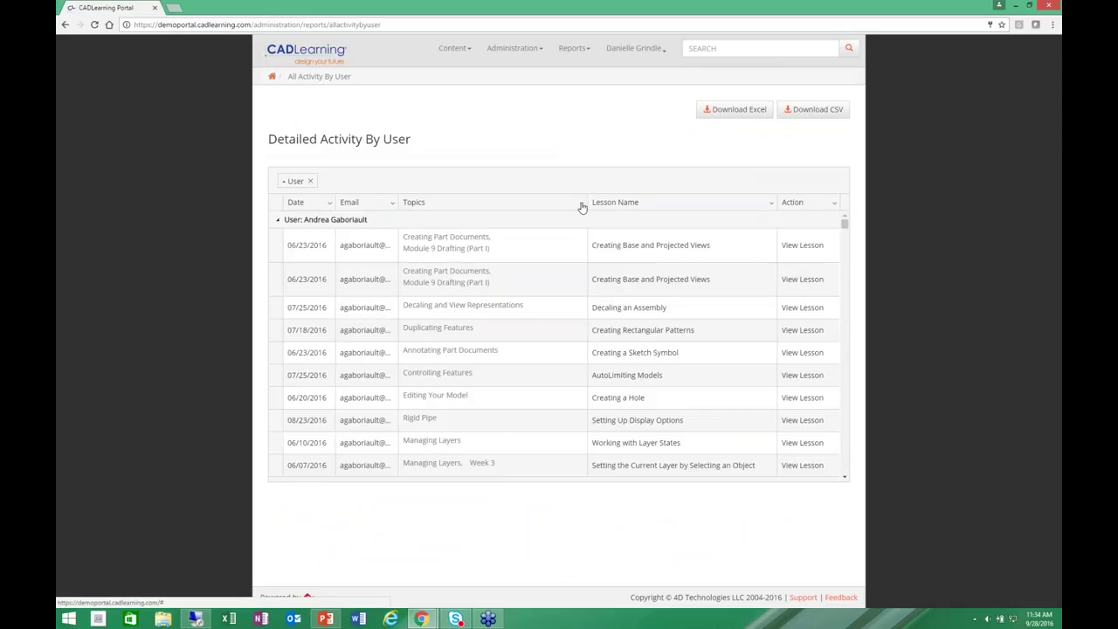
pyautogui.click(582, 204)
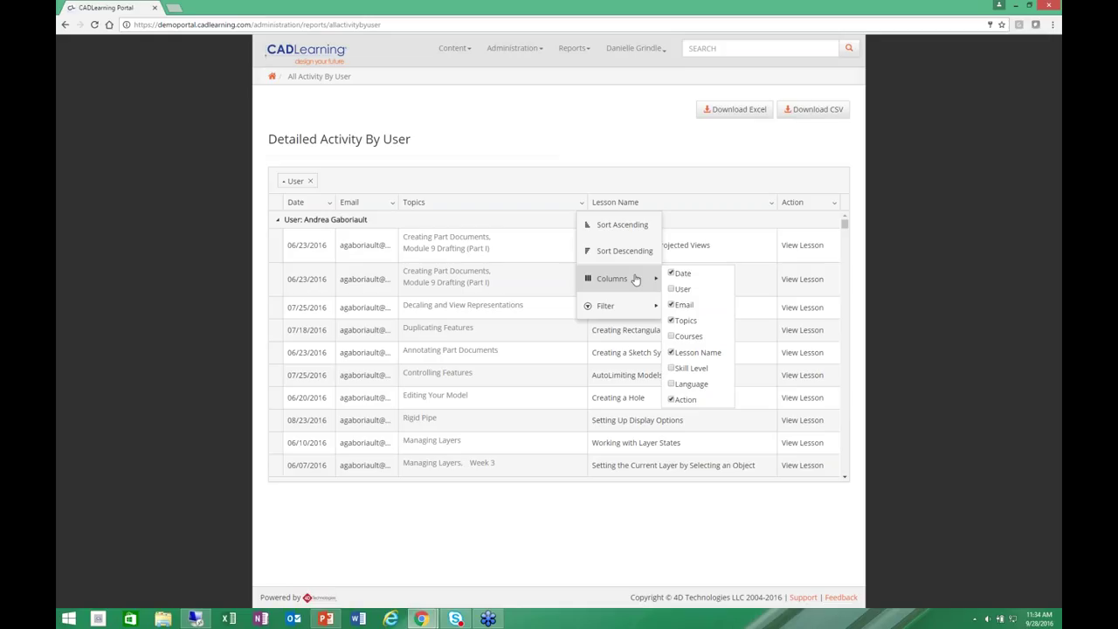
pyautogui.moveTo(629, 309)
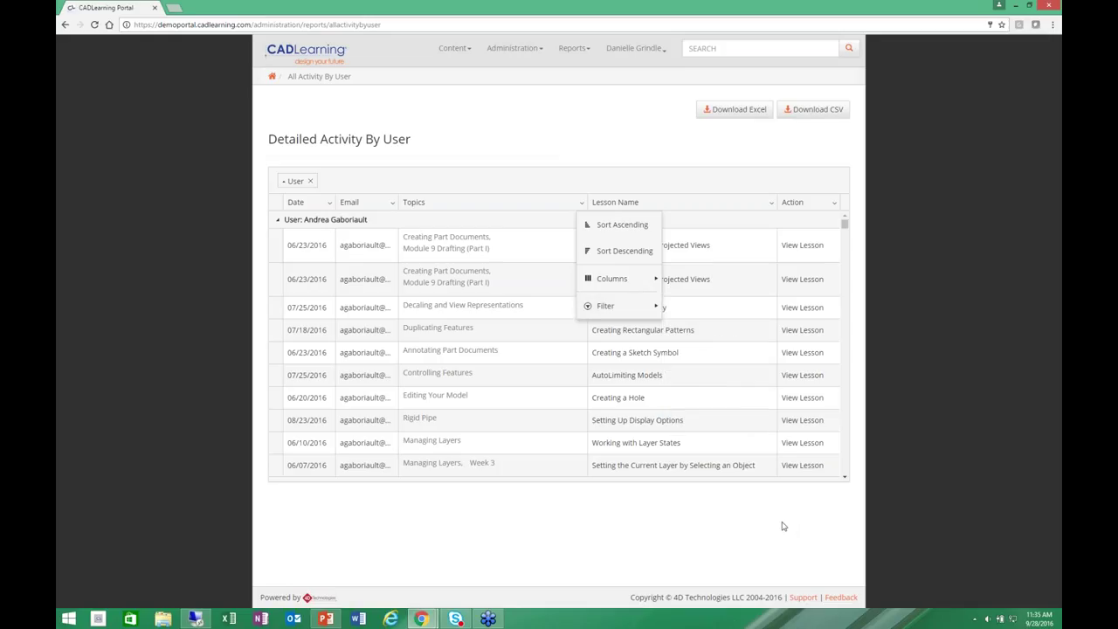
pyautogui.click(848, 295)
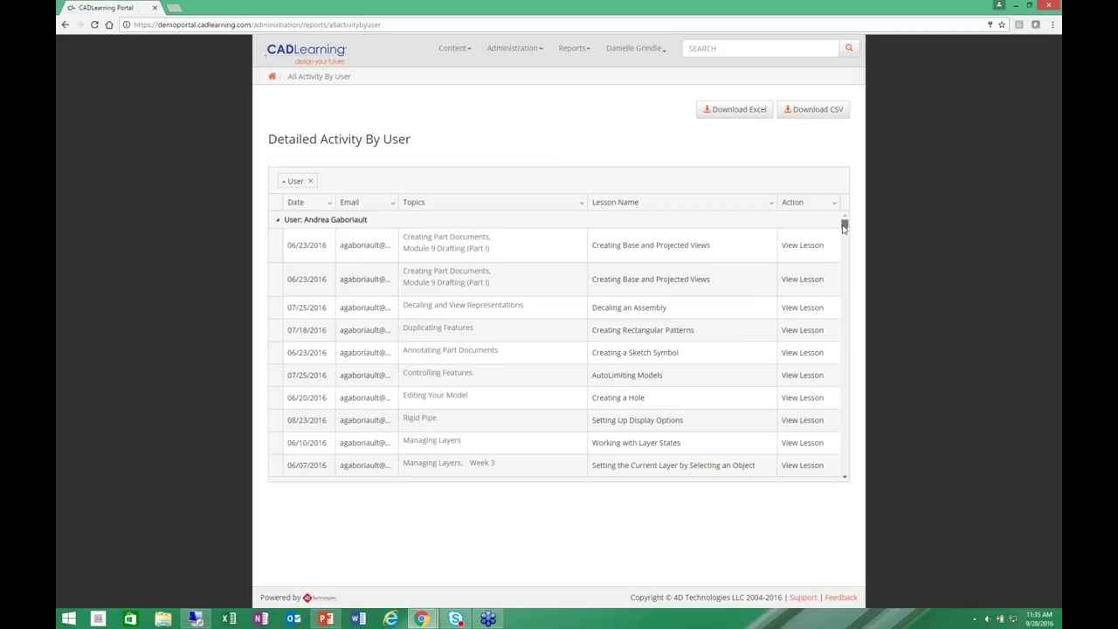
pyautogui.moveTo(844, 226); pyautogui.dragTo(844, 251)
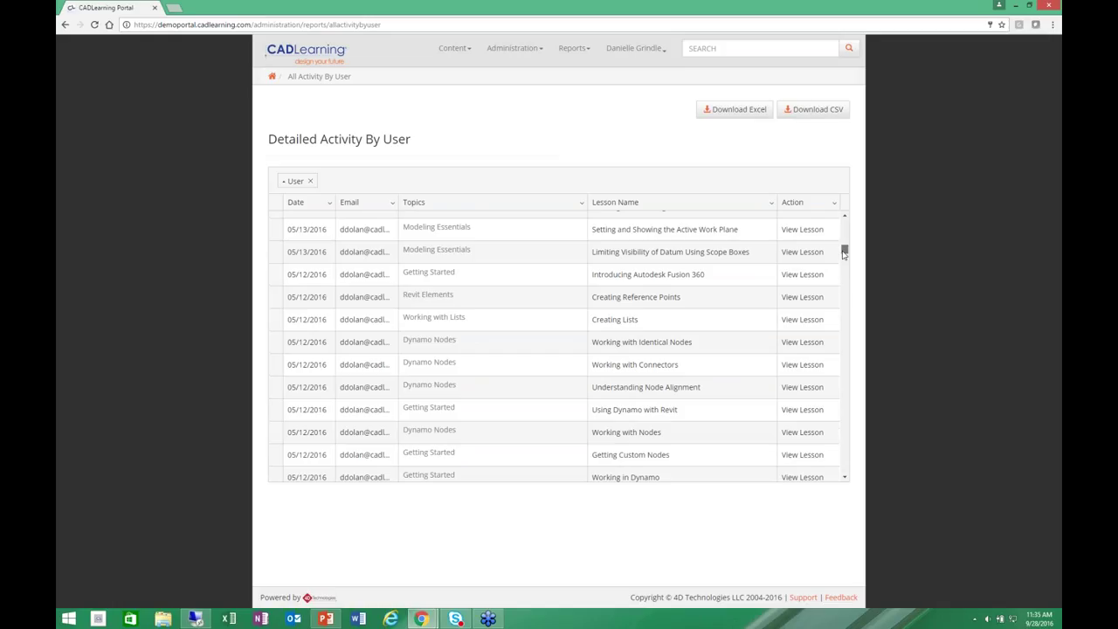
pyautogui.moveTo(844, 252); pyautogui.dragTo(844, 319)
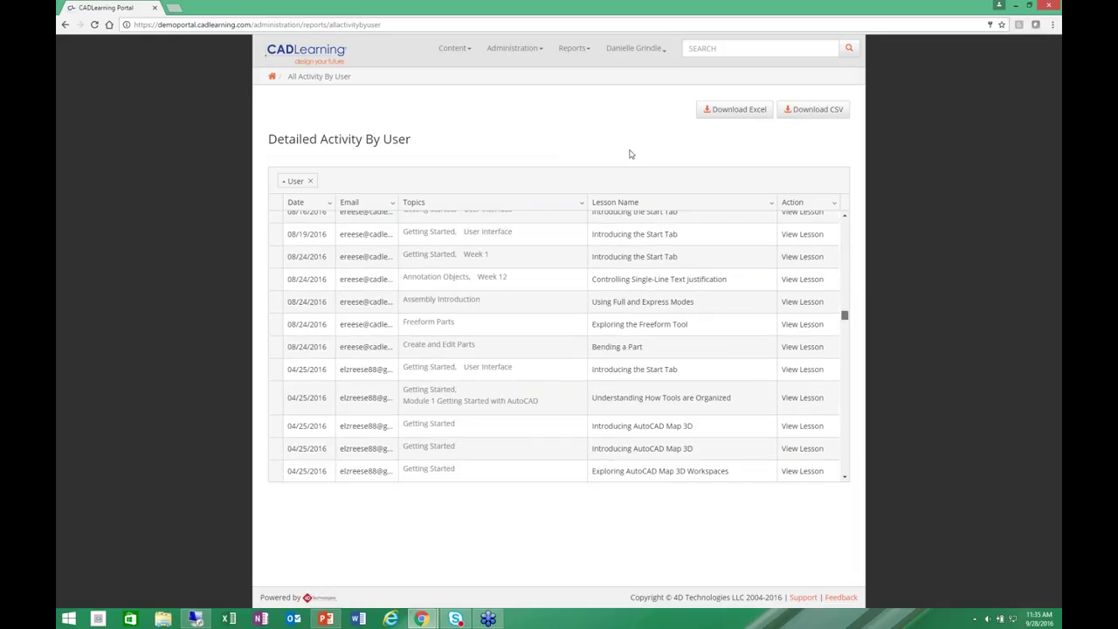
# From the Users list, preview the new-user form, then open an existing user's Edit User page.
pyautogui.click(514, 49)
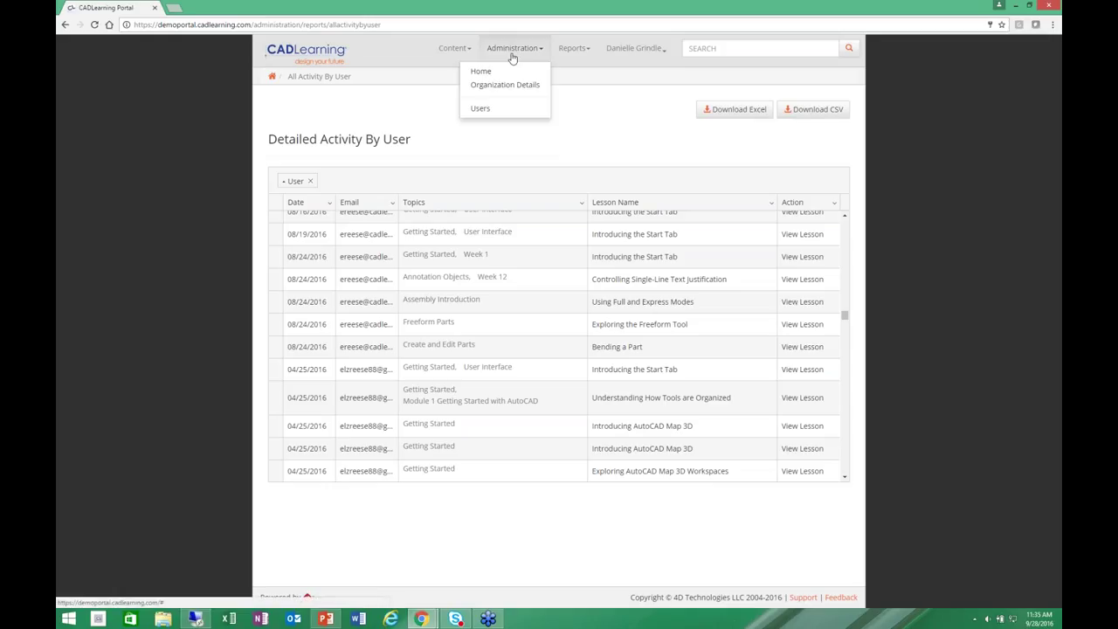
pyautogui.click(480, 109)
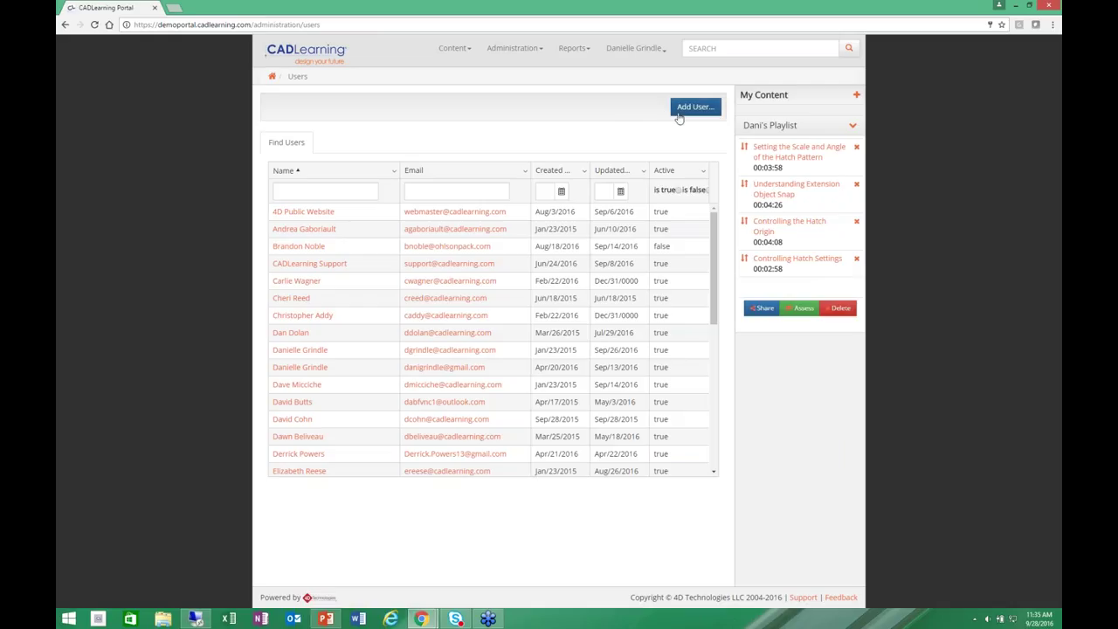
pyautogui.click(691, 107)
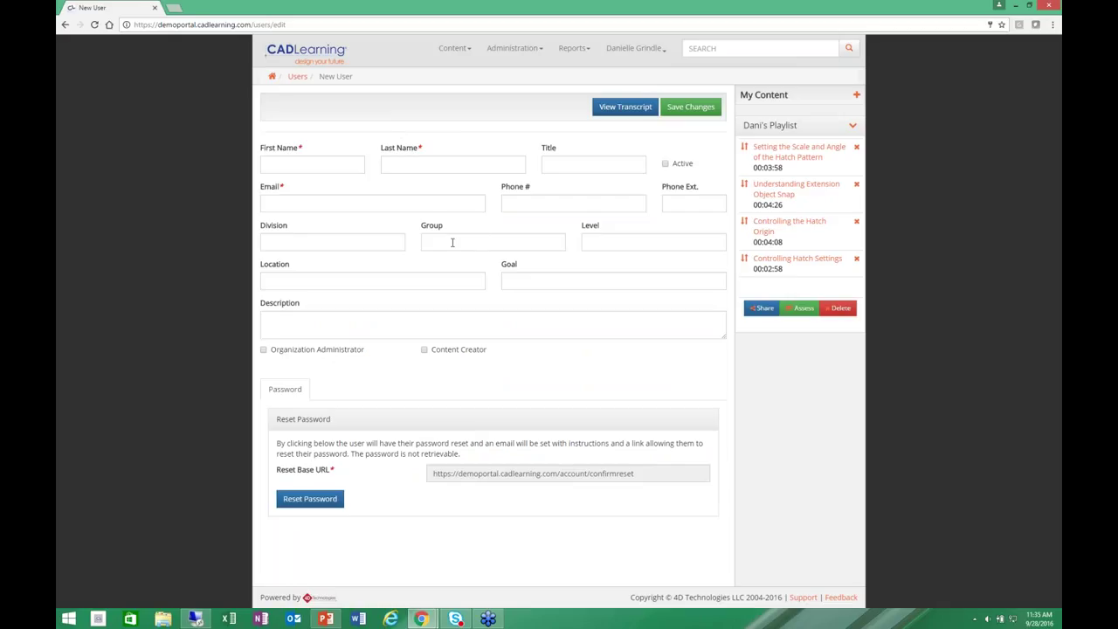
pyautogui.click(298, 77)
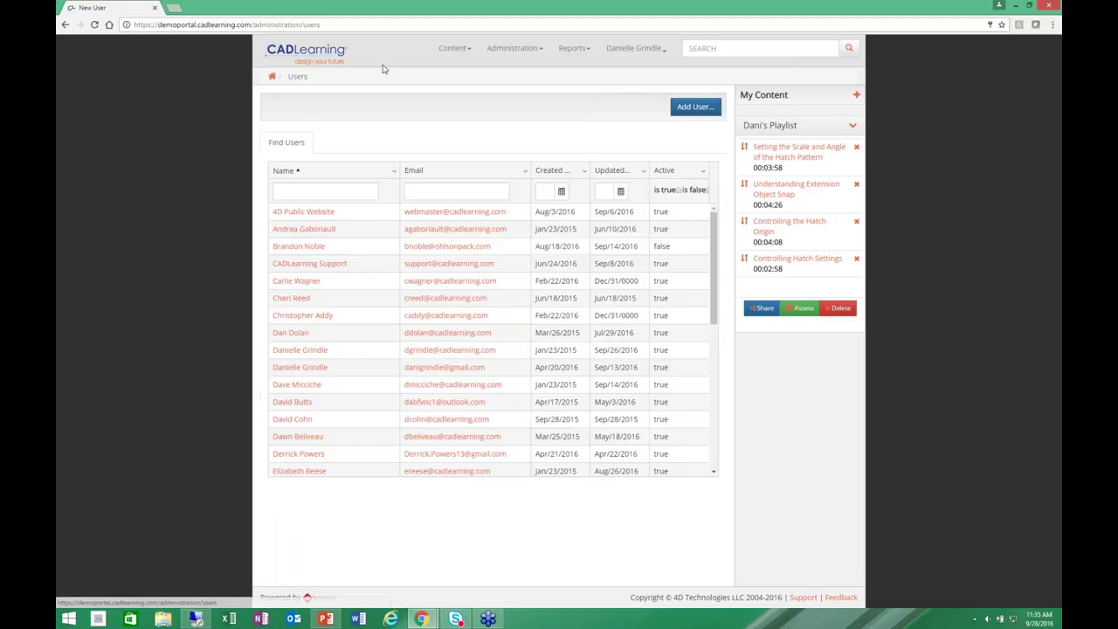
pyautogui.click(299, 350)
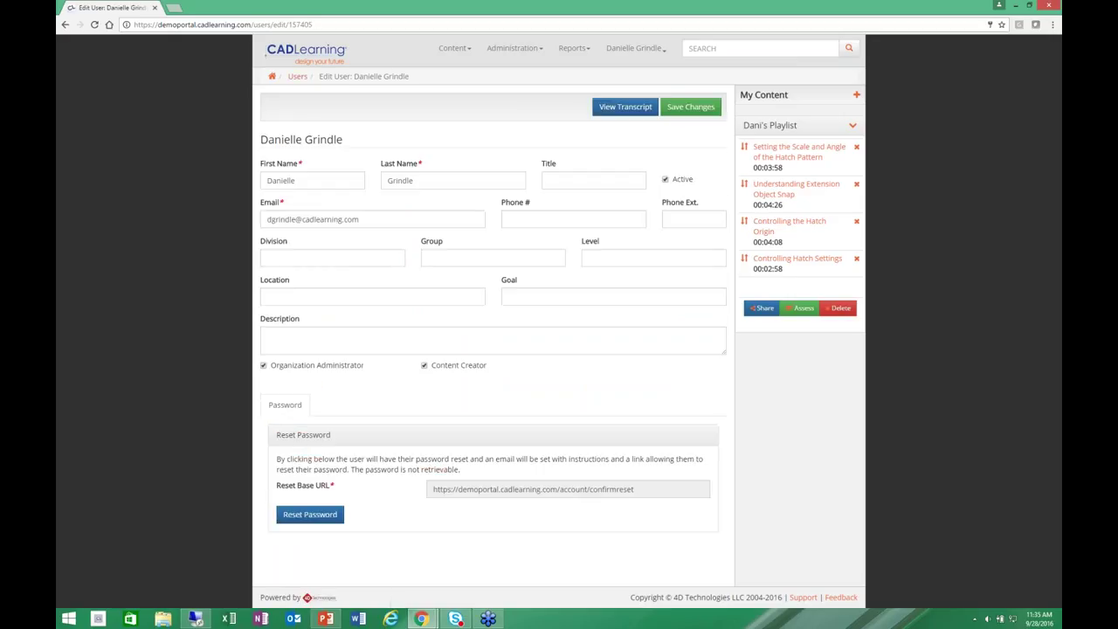
# Review the user's assessment transcript, then go back to the portal home dashboard.
pyautogui.click(622, 111)
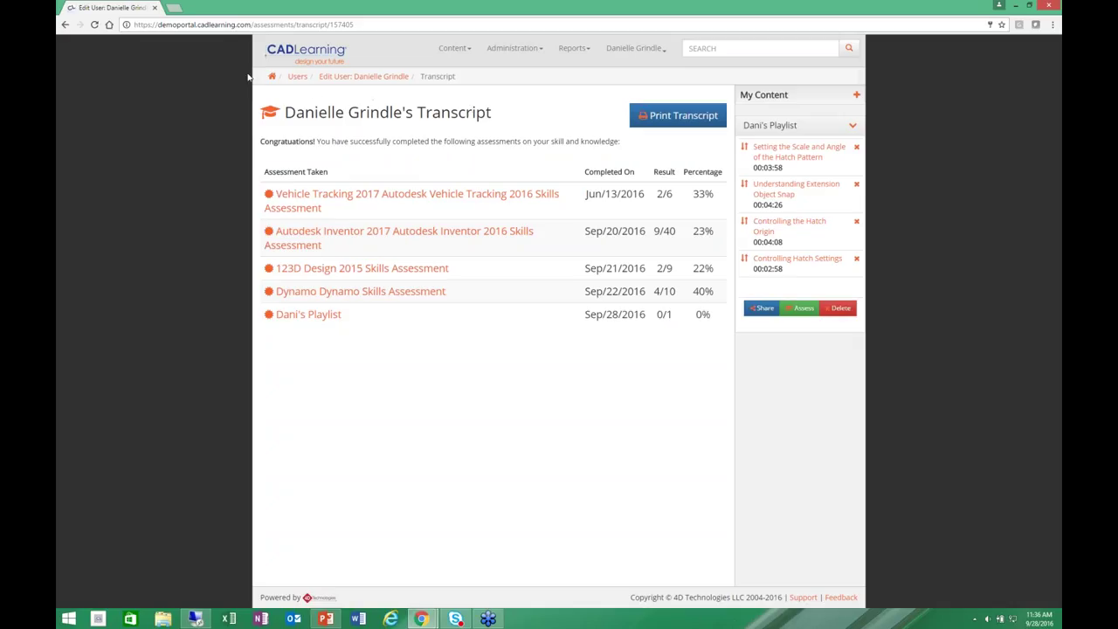
pyautogui.click(274, 77)
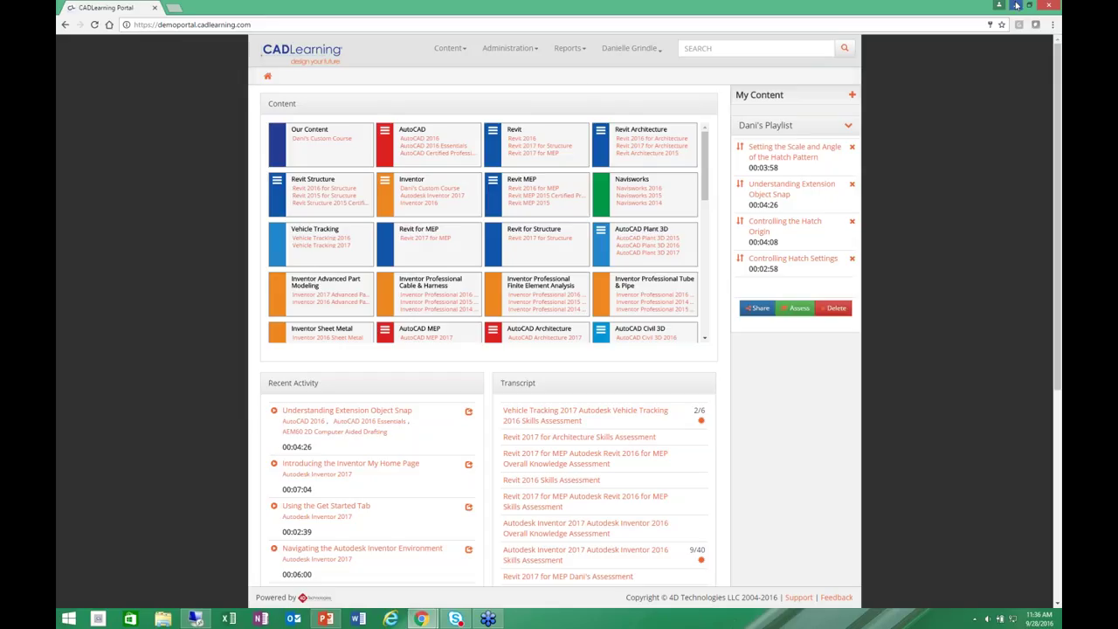
# Switch to the remote AutoCAD 2017 session, check the Add-ins tab, and start the CADLearning palette login.
pyautogui.click(1017, 5)
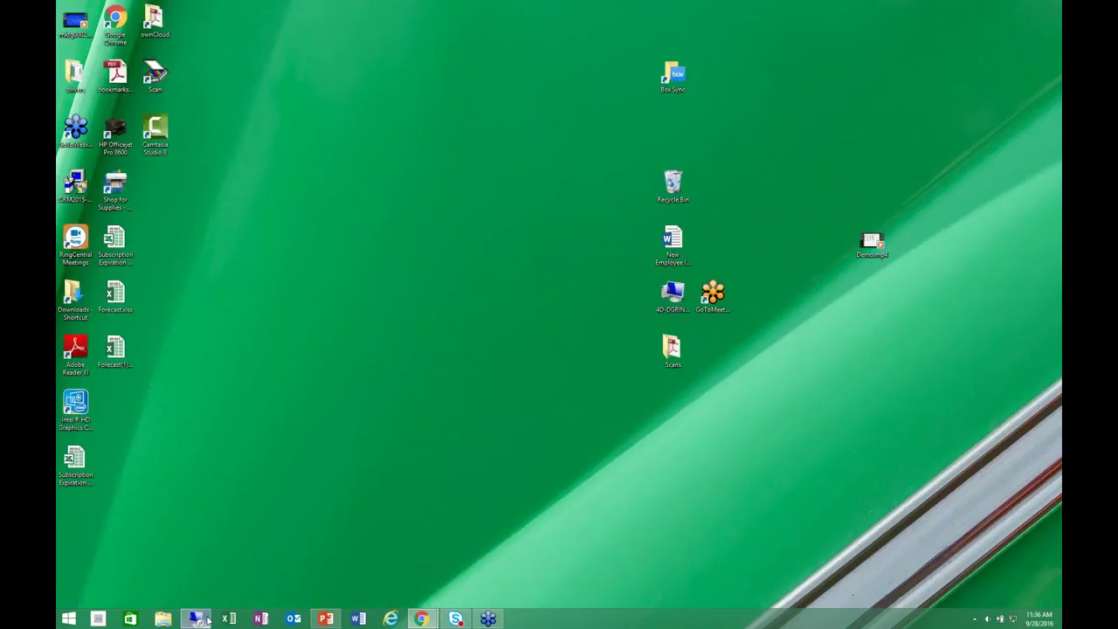
pyautogui.click(197, 619)
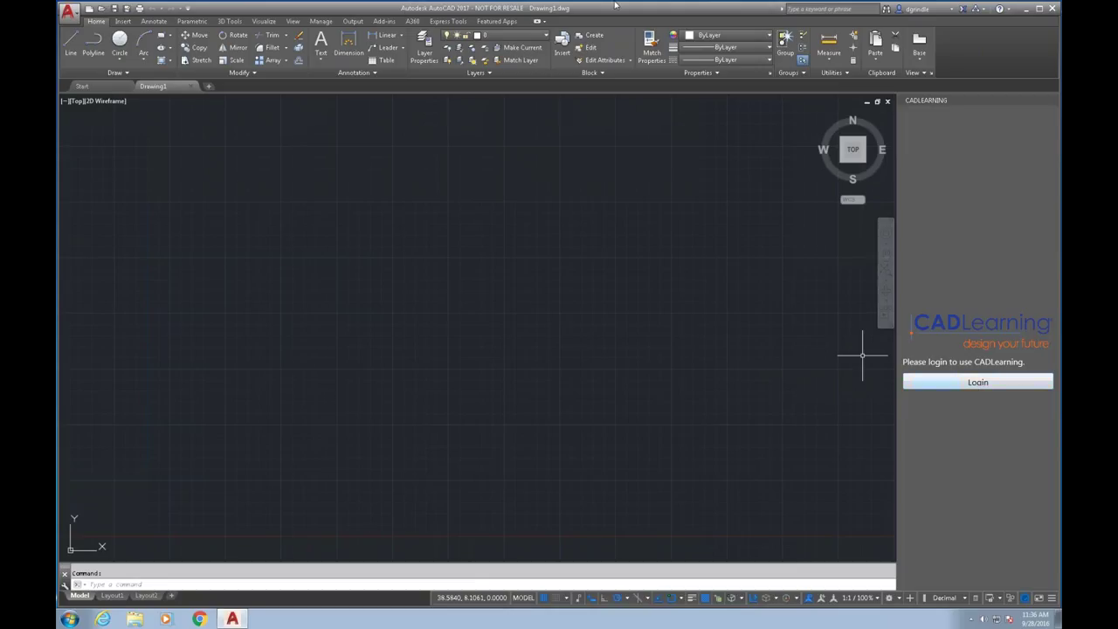
pyautogui.click(387, 22)
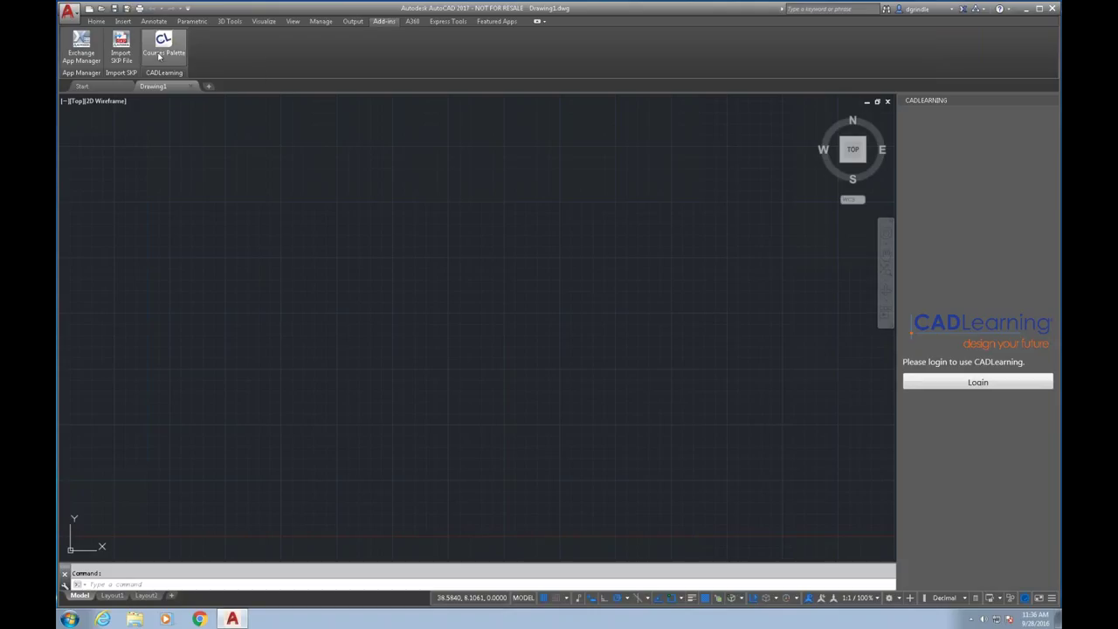
pyautogui.click(95, 21)
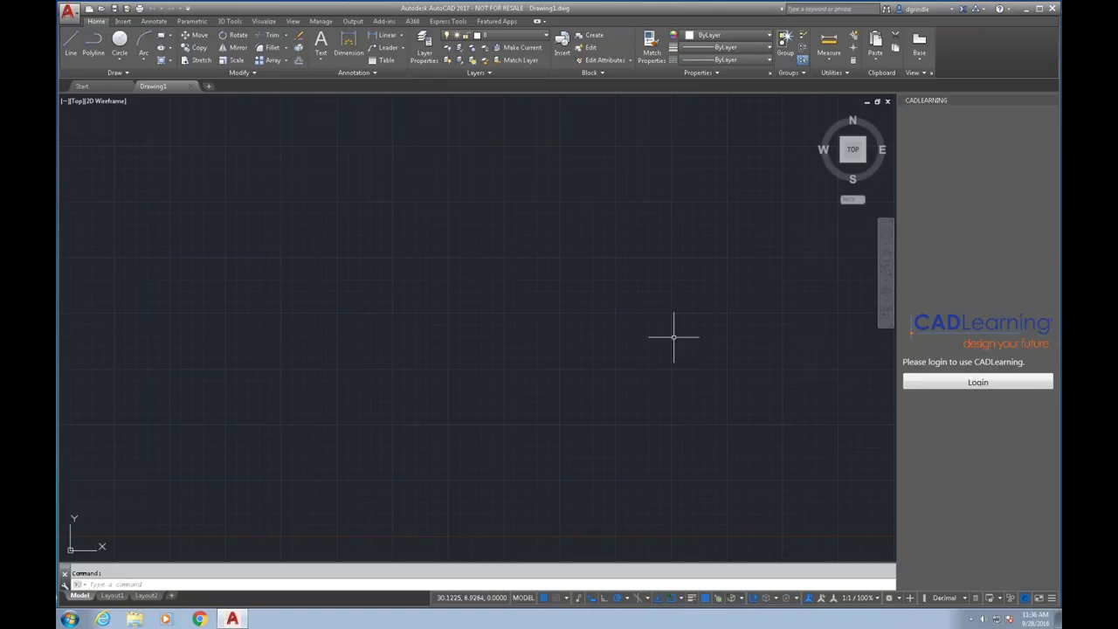
pyautogui.click(1000, 384)
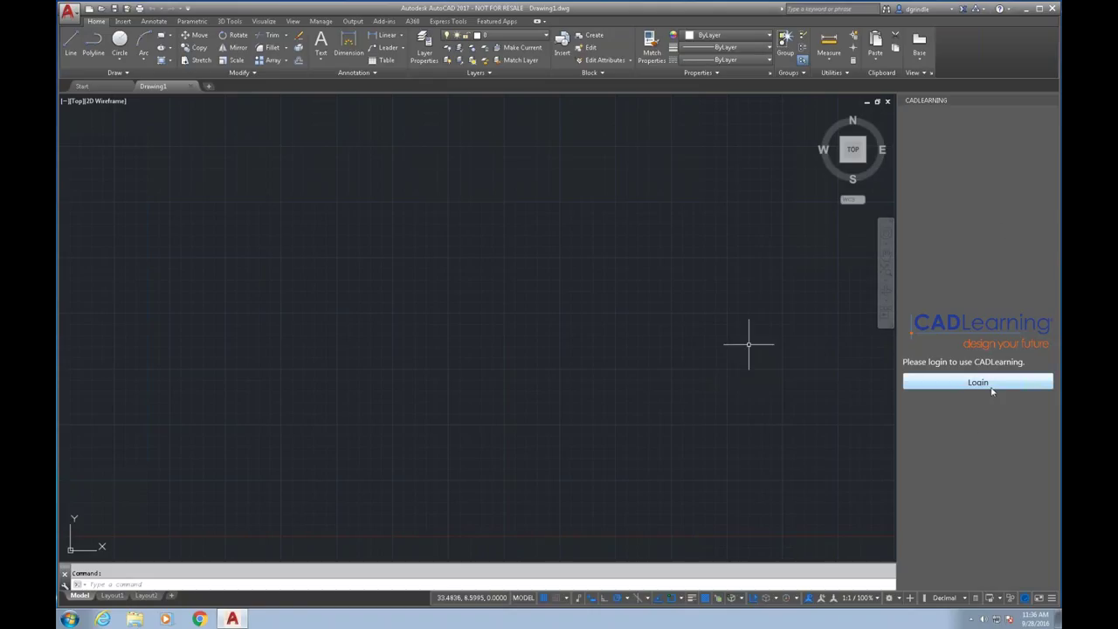
# Enter the account e-mail and password in the CADLearning Login window and submit them.
pyautogui.click(983, 382)
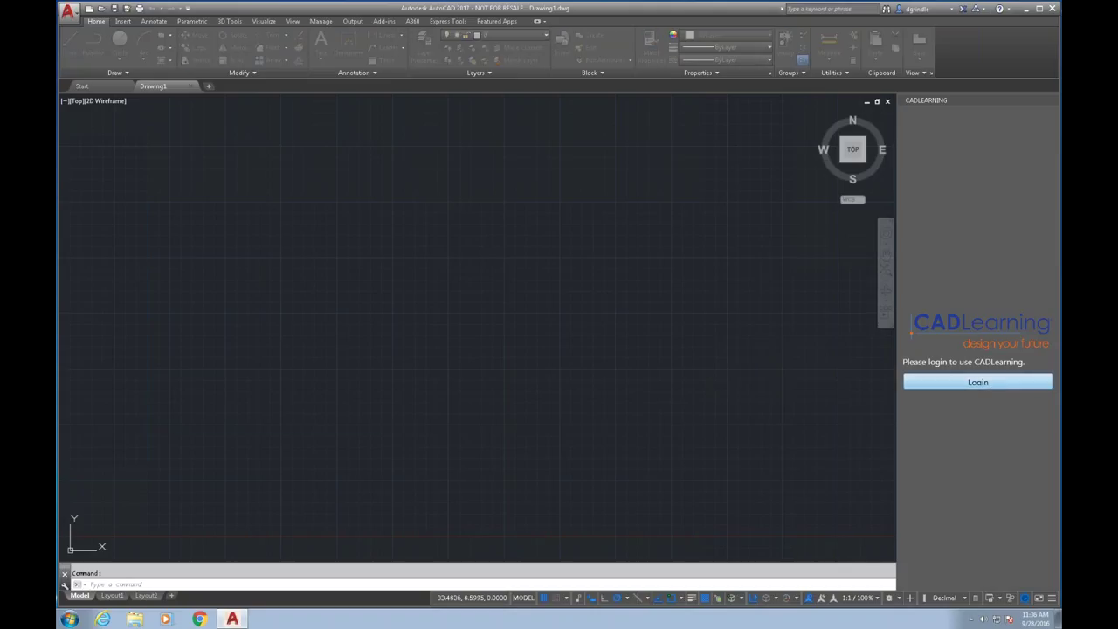
pyautogui.click(227, 190)
pyautogui.write('dgri')
pyautogui.press('BackSpace')
pyautogui.press('BackSpace')
pyautogui.press('BackSpace')
pyautogui.press('BackSpace')
pyautogui.write('Dagino')
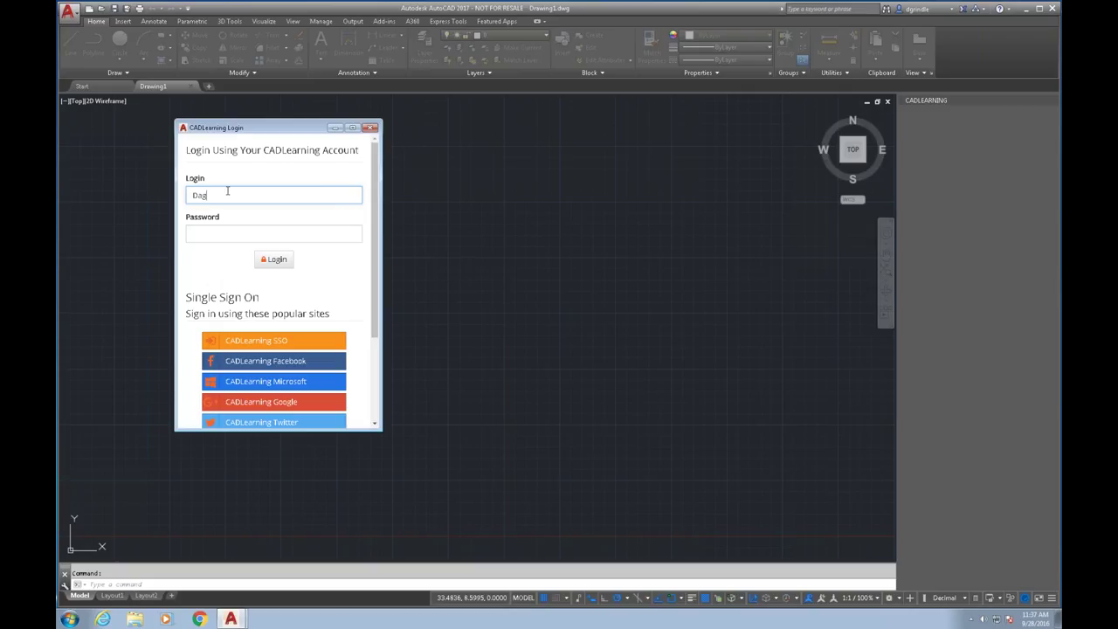
pyautogui.press('BackSpace')
pyautogui.press('BackSpace')
pyautogui.press('BackSpace')
pyautogui.press('BackSpace')
pyautogui.press('BackSpace')
pyautogui.click(223, 233)
pyautogui.write('********')
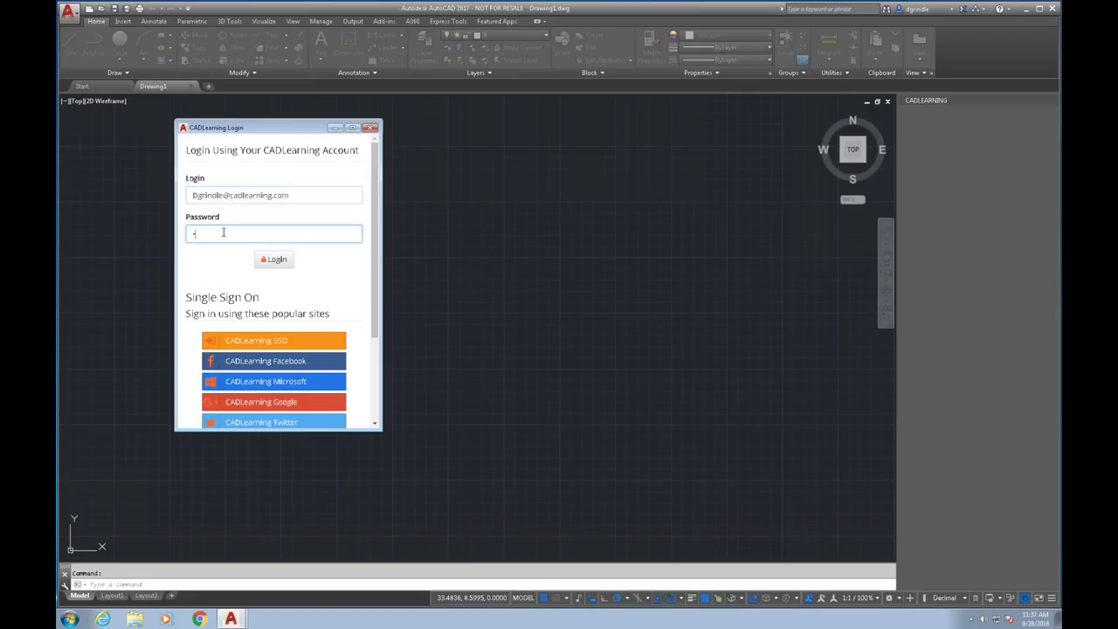
pyautogui.write('**')
pyautogui.click(276, 260)
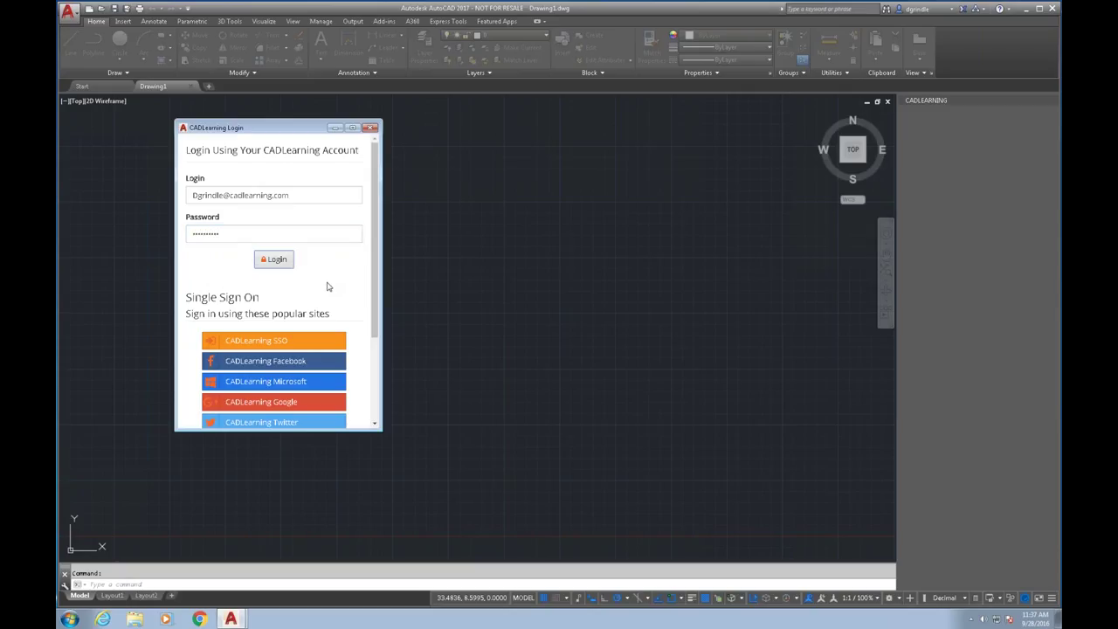
# Re-enter the account e-mail and password after the failed attempt and log in successfully.
pyautogui.click(213, 199)
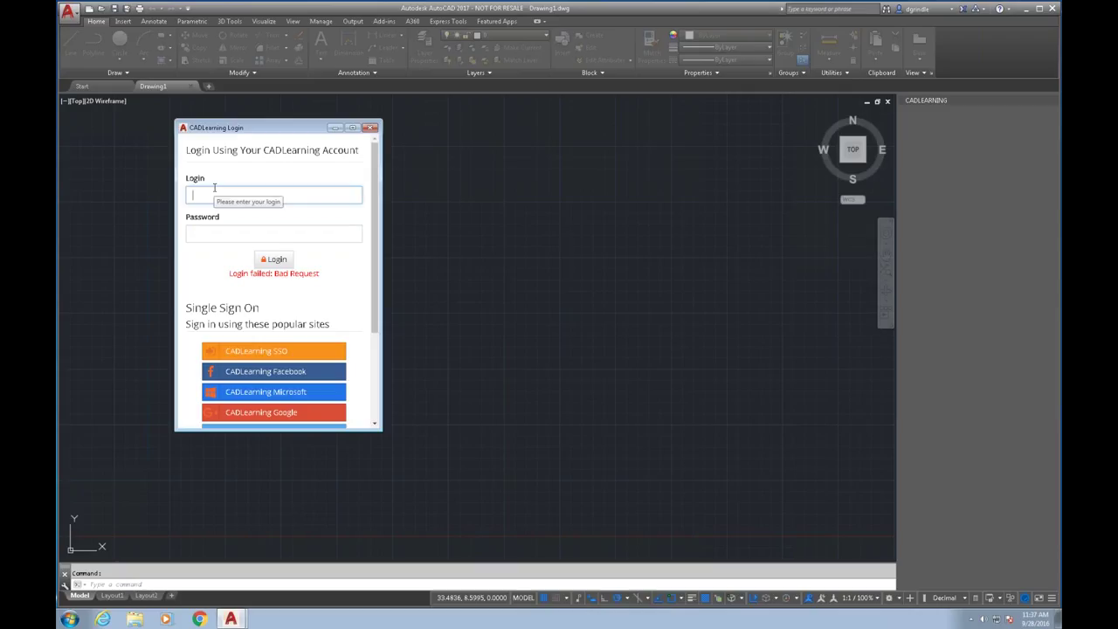
pyautogui.press('Tab')
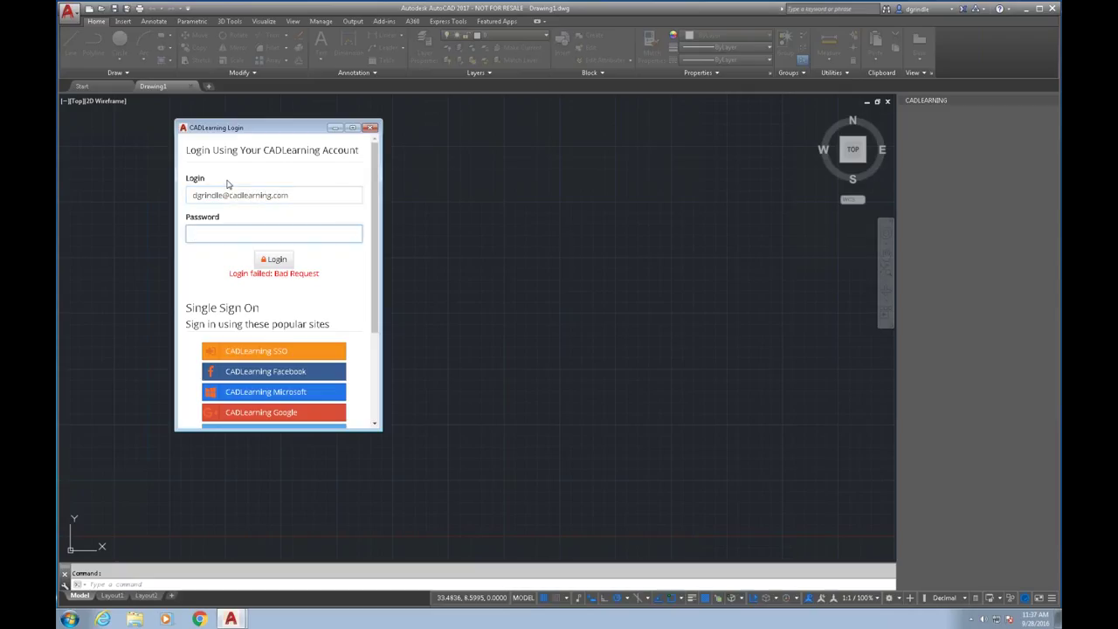
pyautogui.write('••••••••')
pyautogui.click(273, 260)
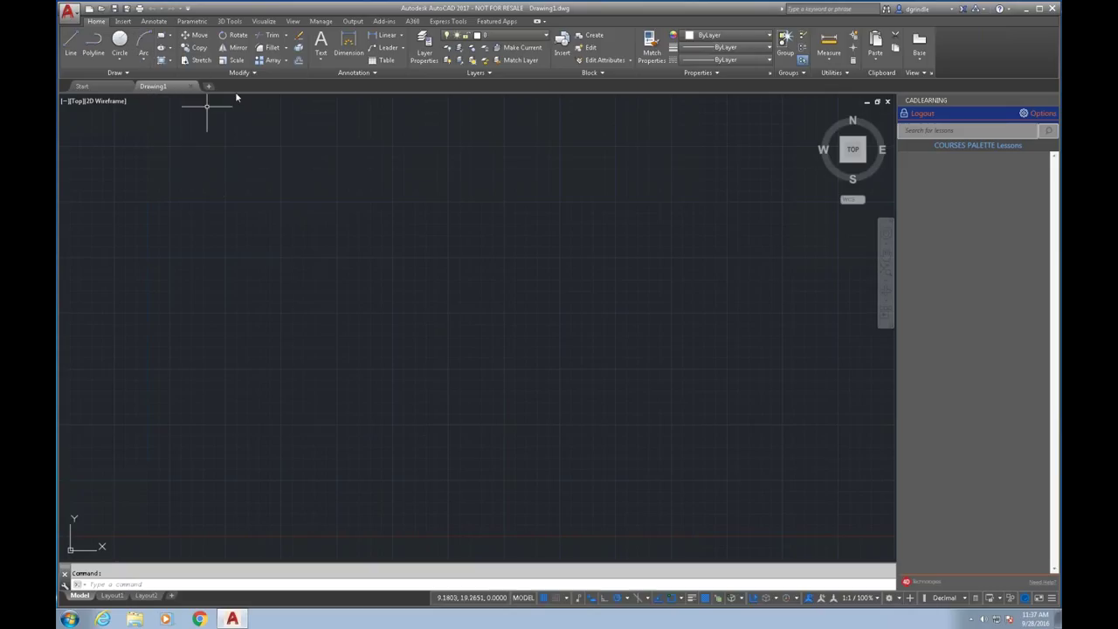
# Start Mirror, Fillet, then rectangular Array so the palette lists each command's lessons.
pyautogui.click(237, 48)
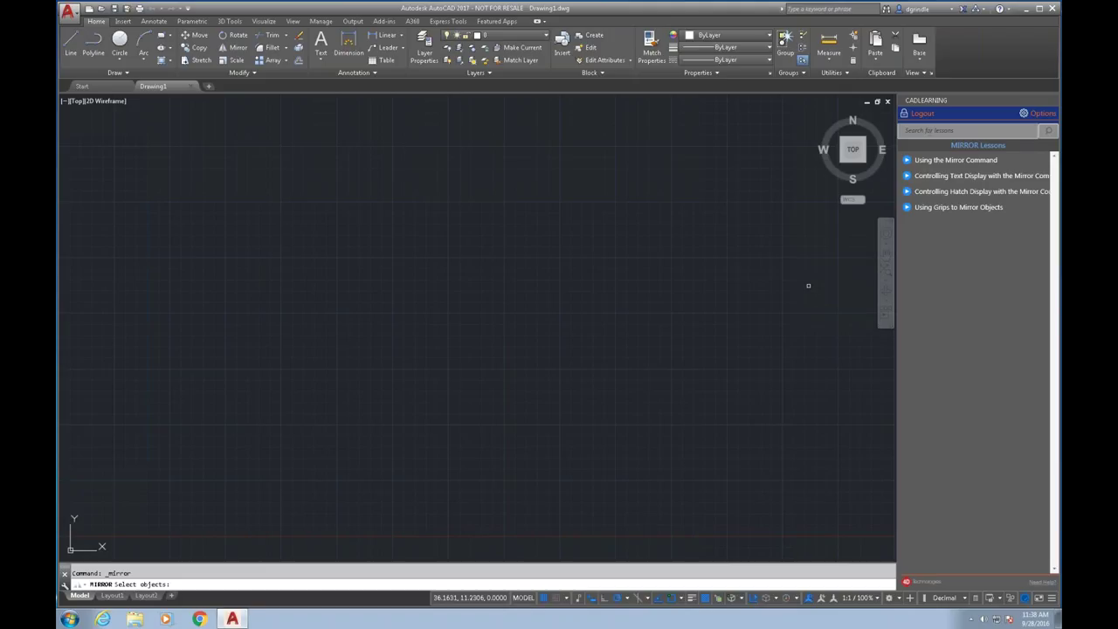
pyautogui.click(269, 49)
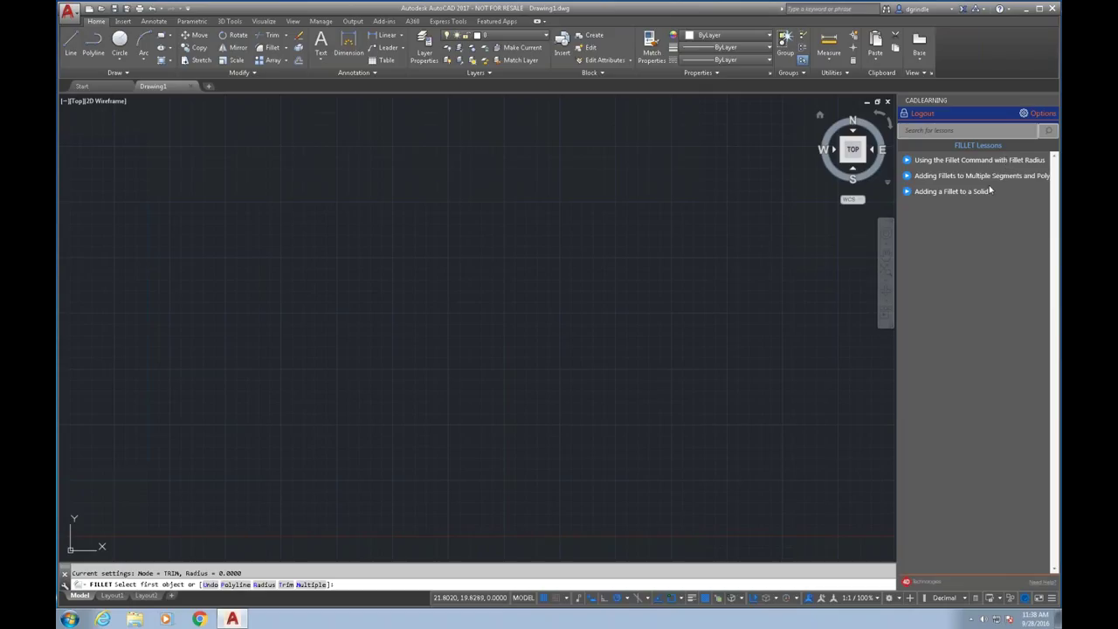
pyautogui.click(262, 61)
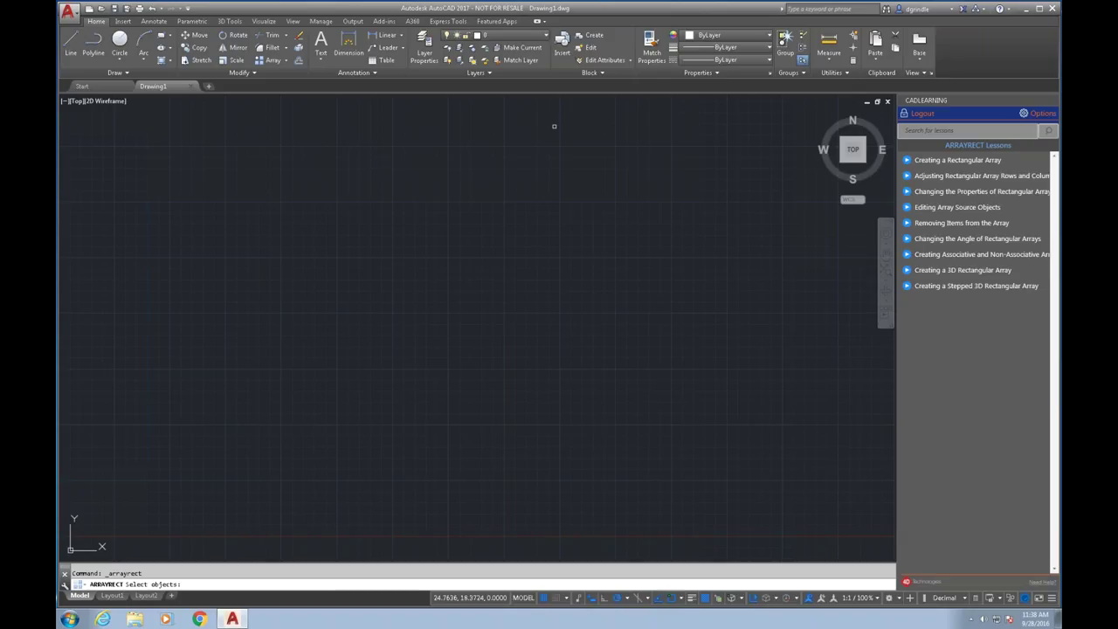
# Play the Creating a 3D Rectangular Array lesson video, then close its window.
pyautogui.click(942, 271)
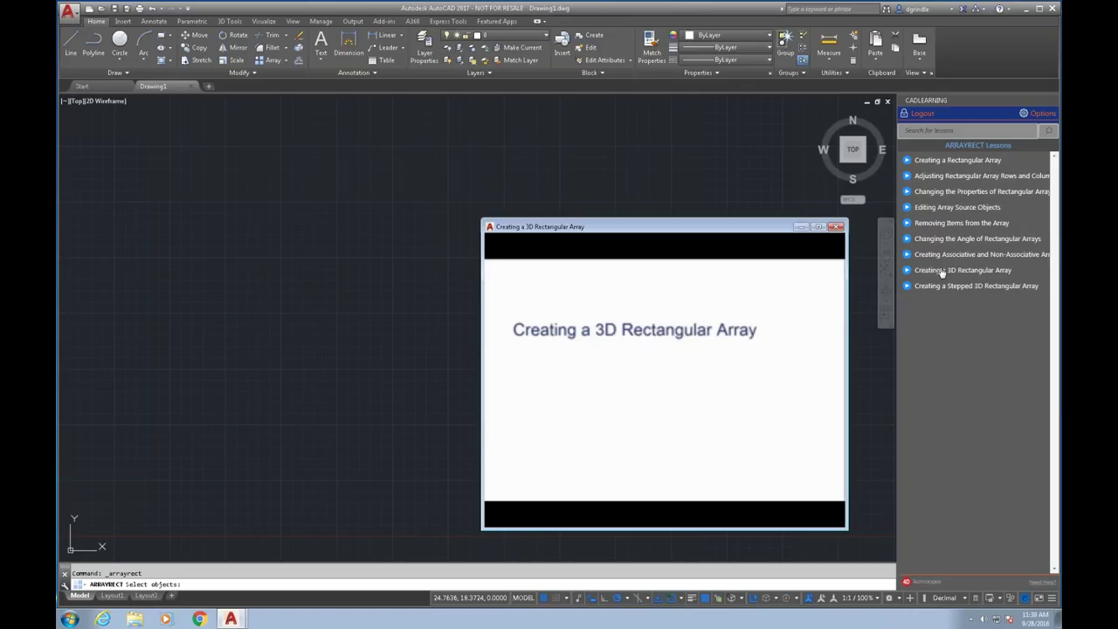
pyautogui.click(837, 228)
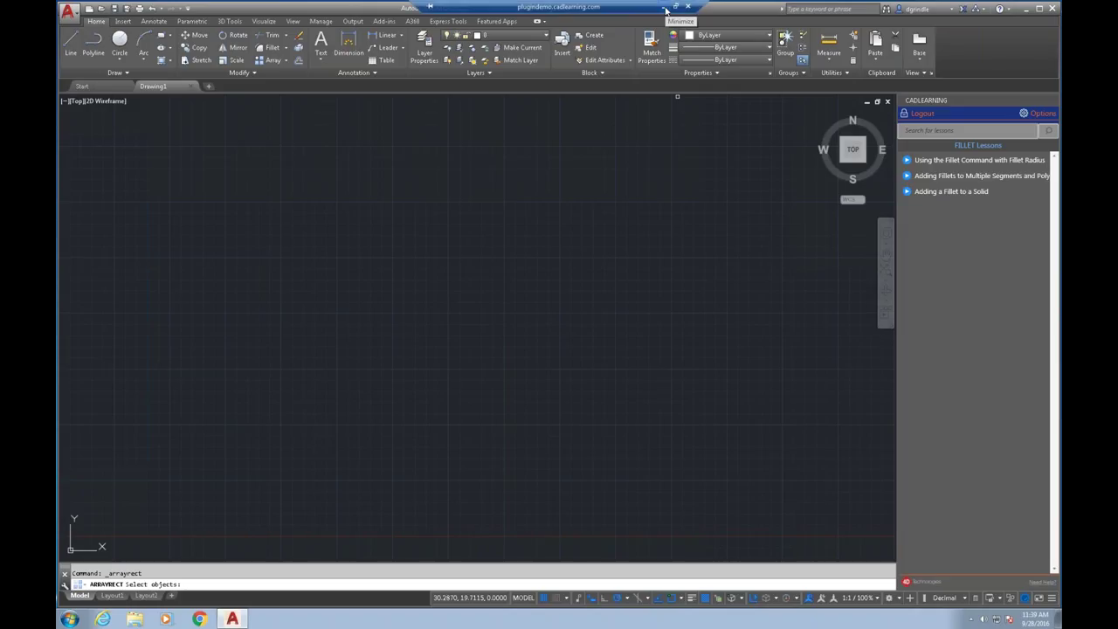
# Minimise the remote session and restore the webinar PowerPoint at its 'Thank you for attending' slide.
pyautogui.click(666, 10)
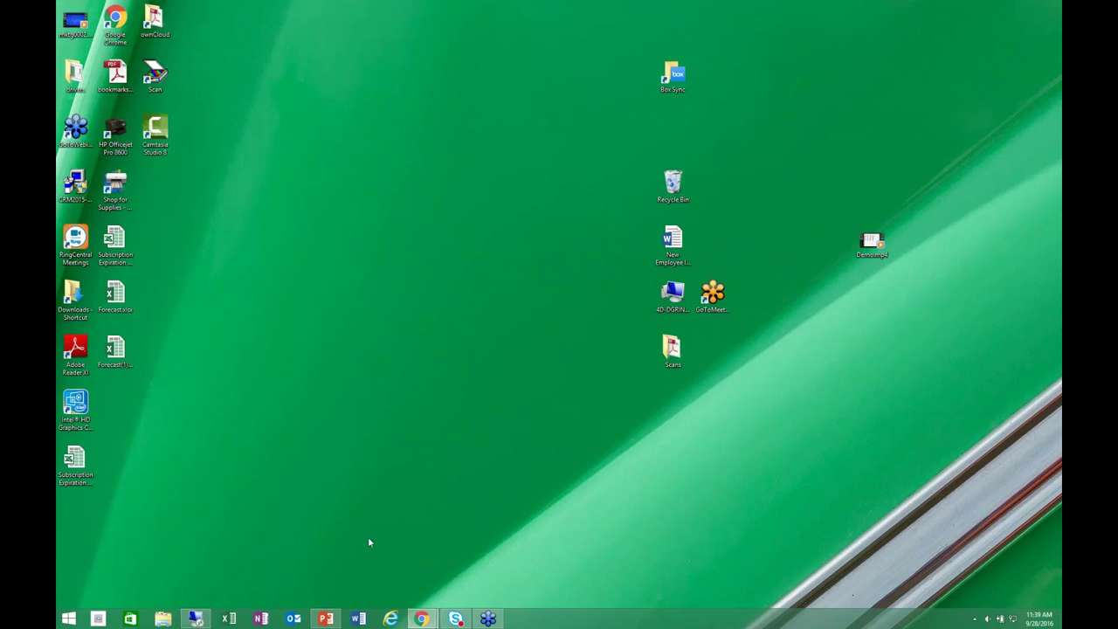
pyautogui.moveTo(328, 624)
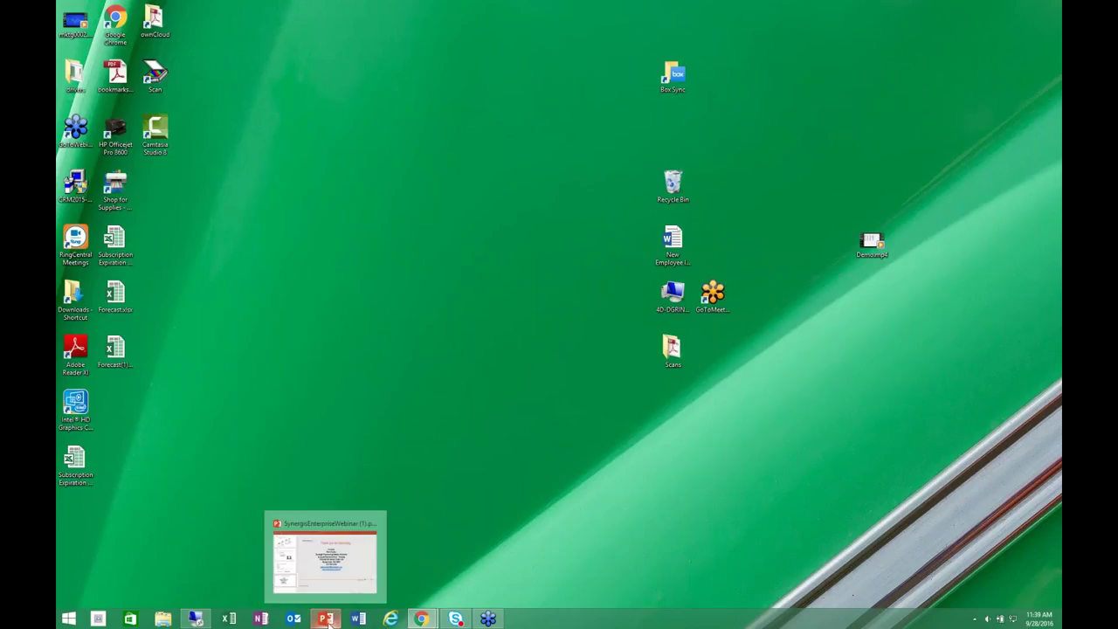
pyautogui.click(325, 619)
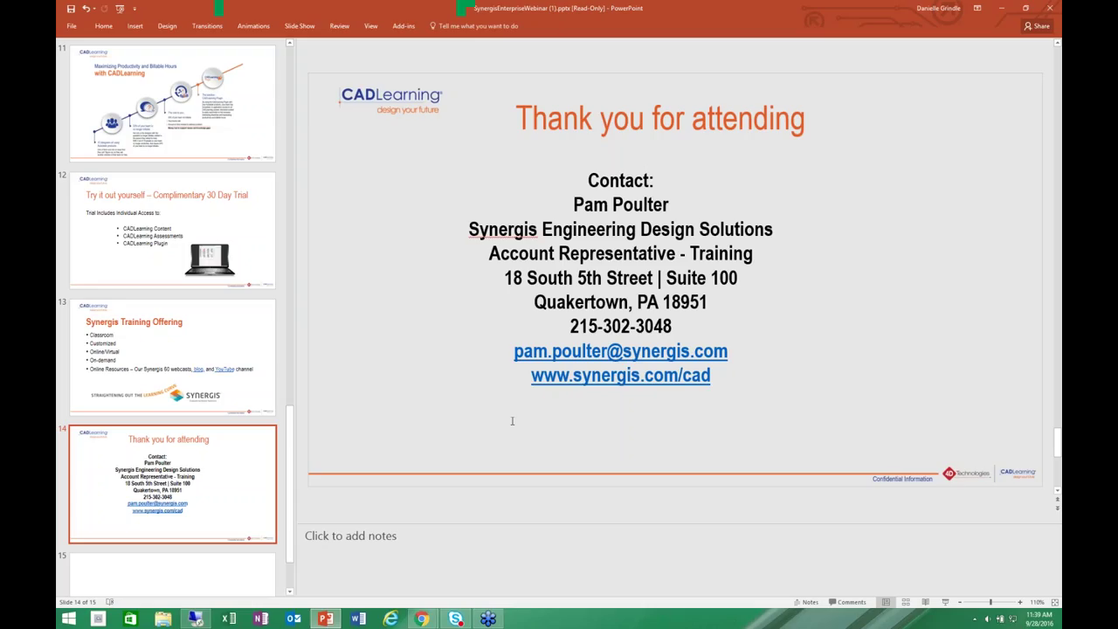